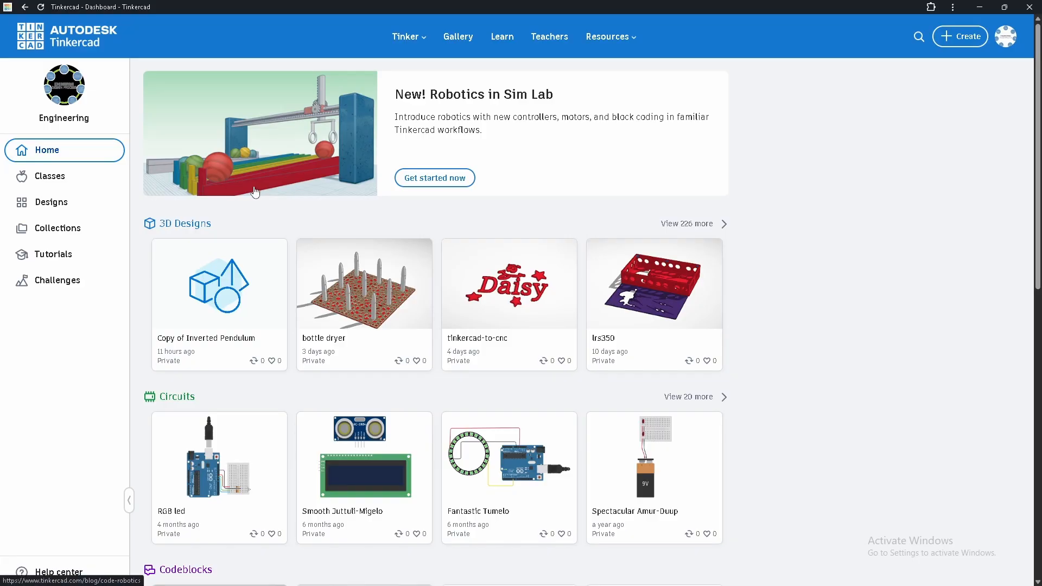
Step: Look through the dashboard's 3D Designs, Circuits and Codeblocks sections, check the Classes page and return to the home page
mouse_move(269, 257)
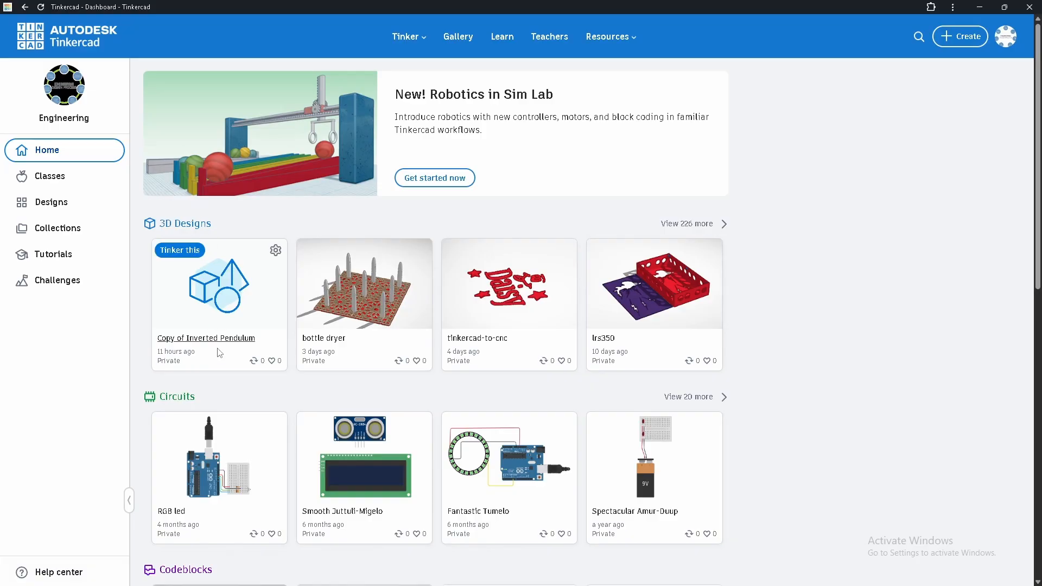
scroll(217, 352, down, 3)
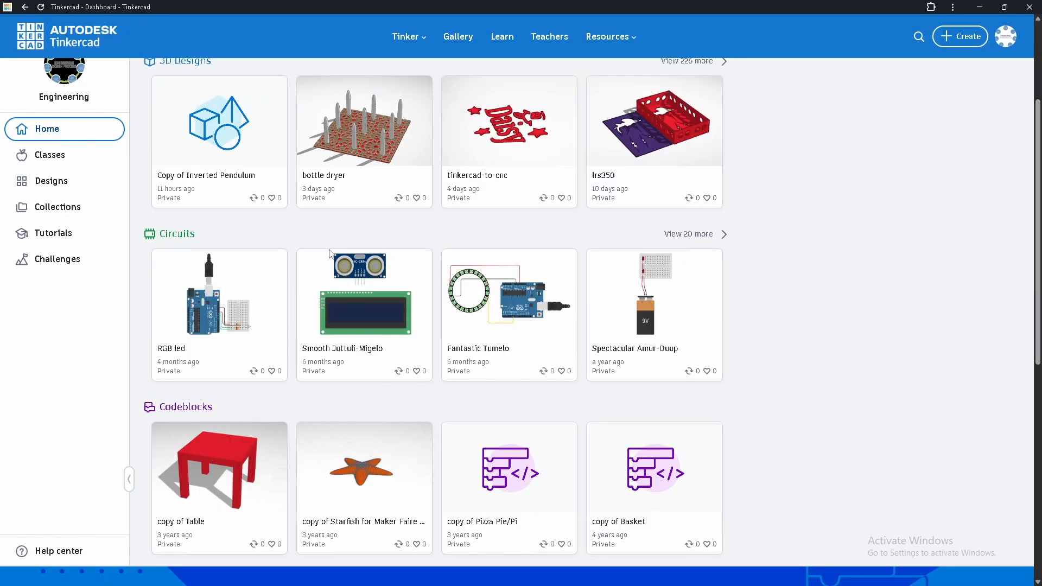
scroll(423, 320, down, 3)
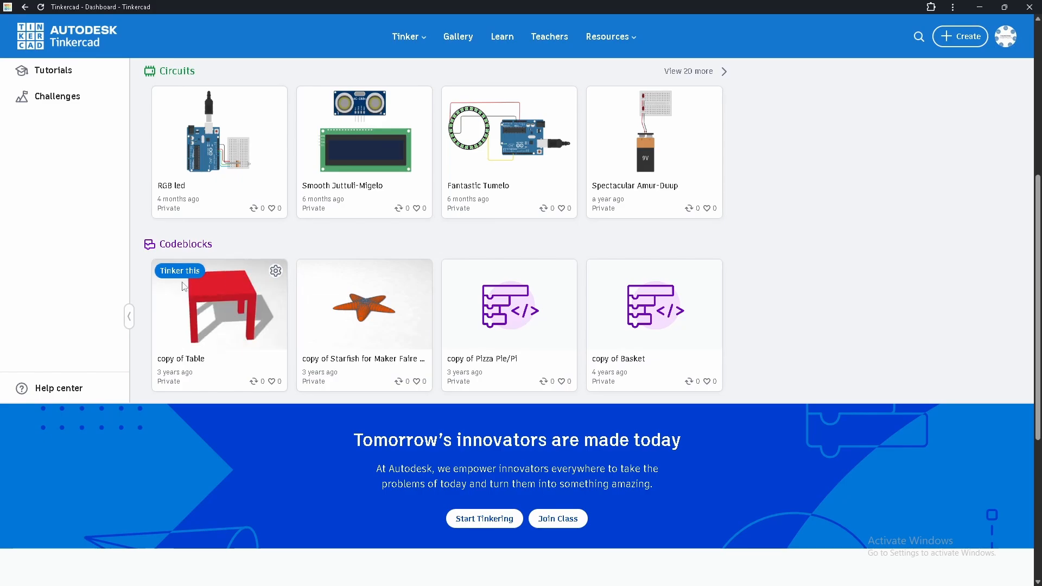
scroll(233, 321, up, 5)
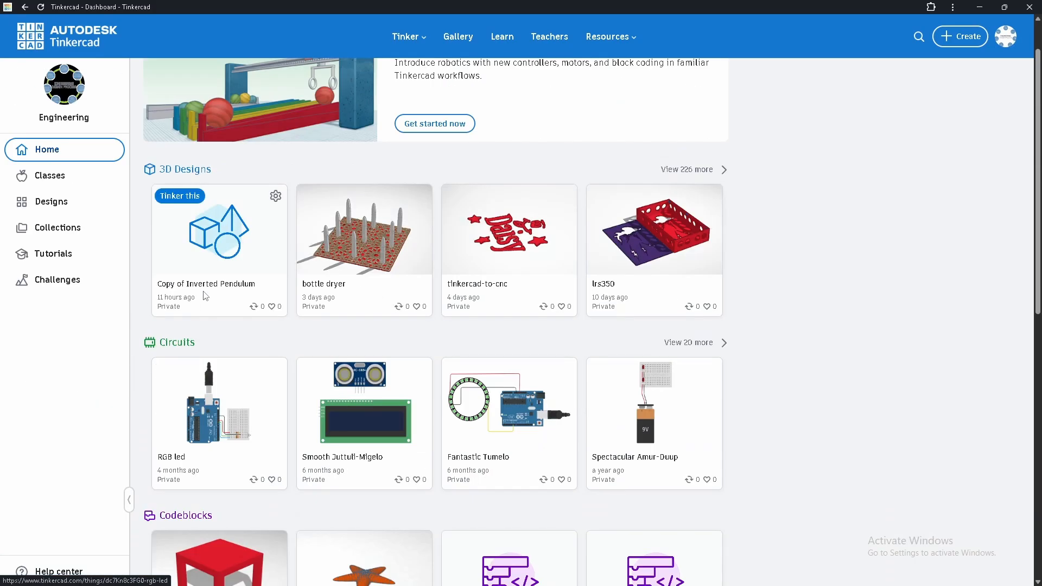
click(55, 181)
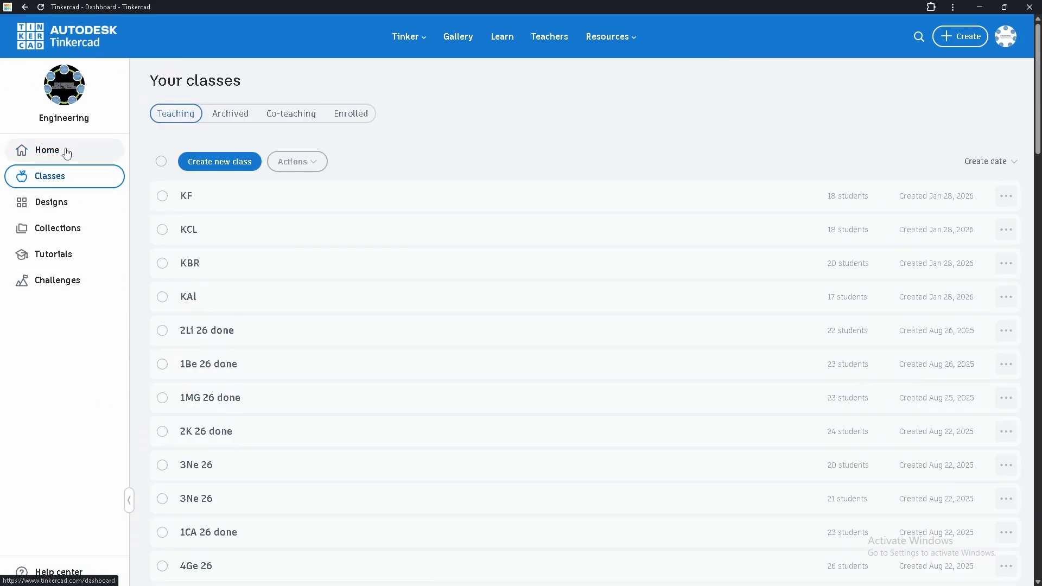
click(62, 154)
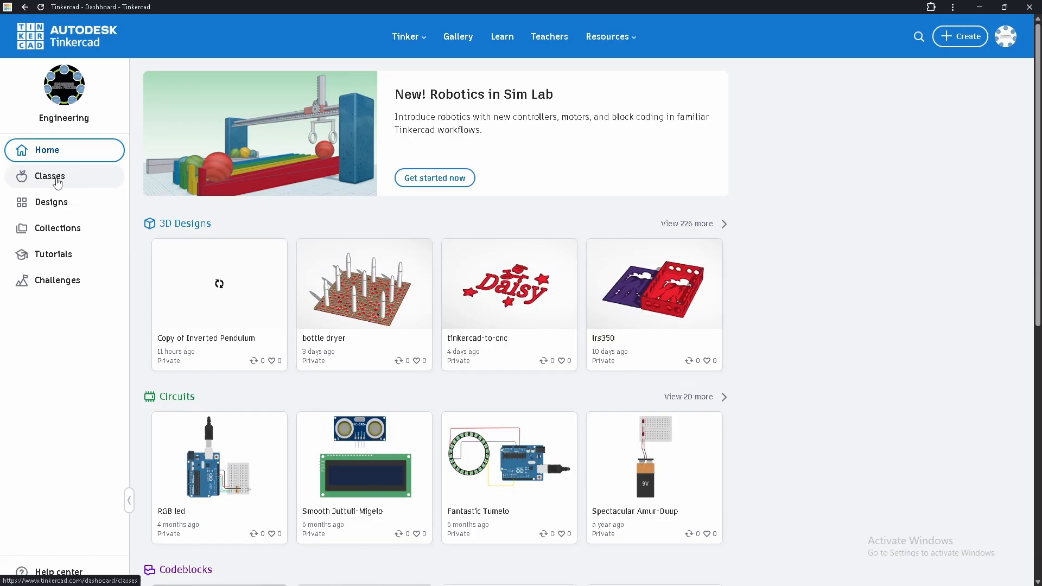
Step: Browse the saved designs filtered by 3D, Circuits and Codeblocks, and return to showing all designs
click(64, 202)
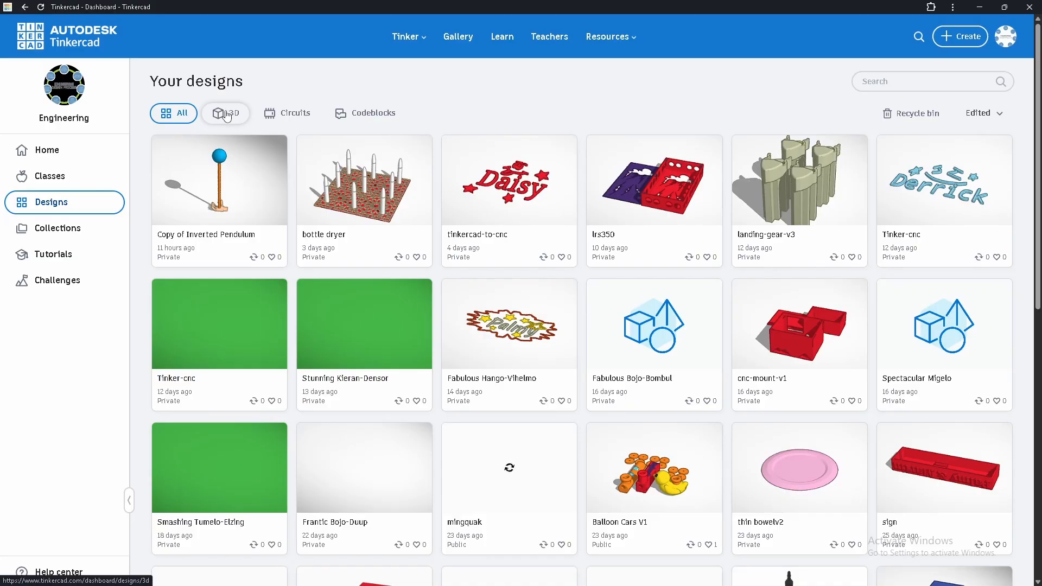
click(223, 113)
click(288, 113)
click(367, 112)
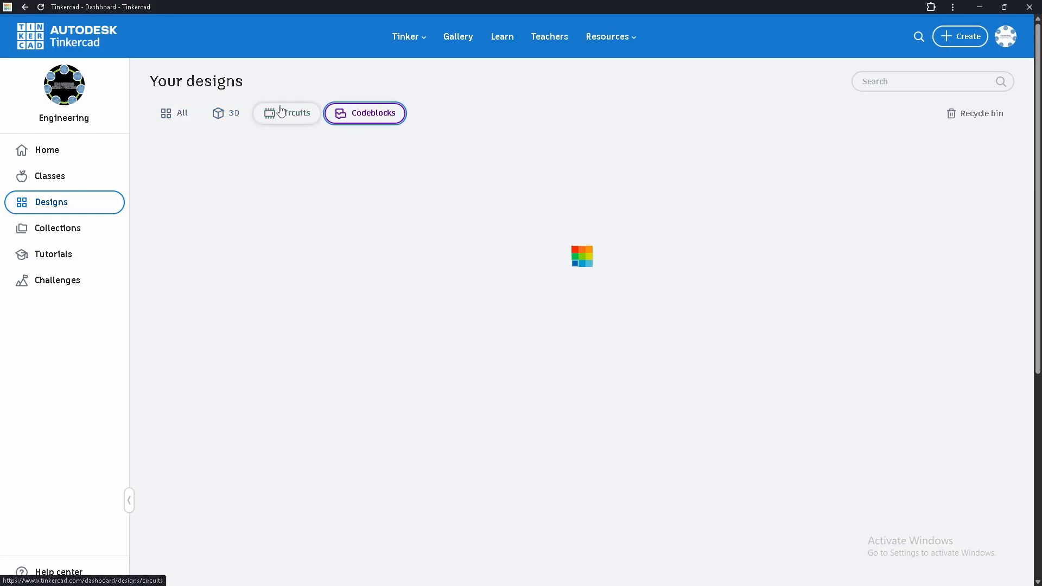
click(173, 114)
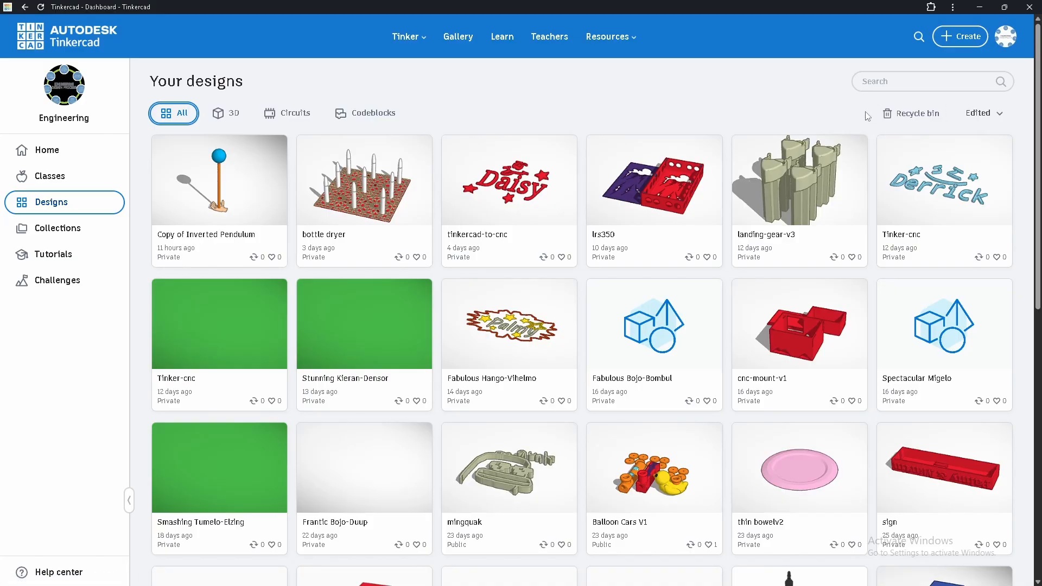
Step: Look through the Collections, Tutorials and Challenges pages, including the recommended 3D and circuit tutorials, and return to the home page
click(60, 232)
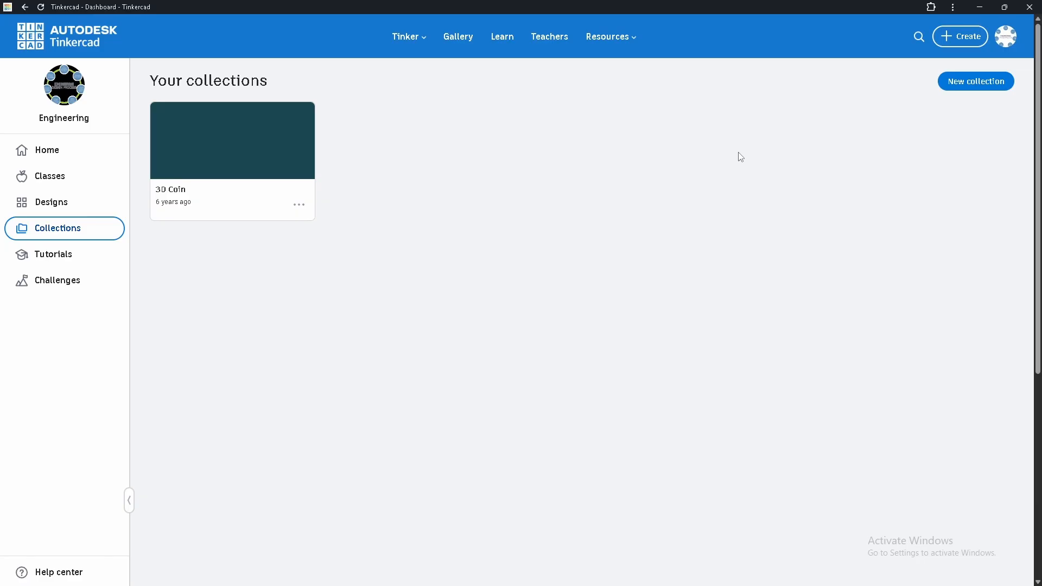
click(58, 257)
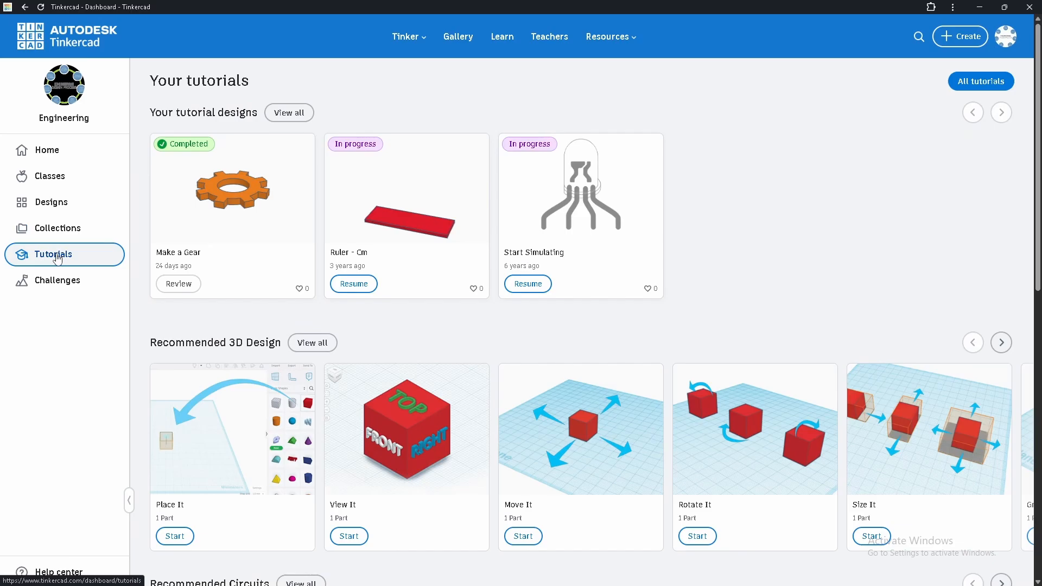
scroll(277, 299, down, 2)
scroll(280, 303, down, 8)
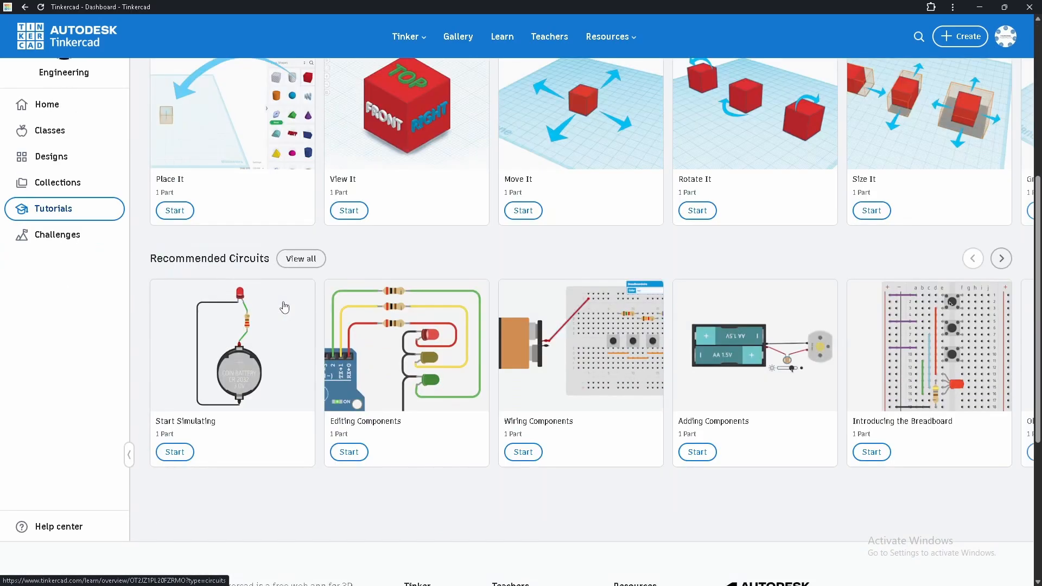
scroll(277, 307, up, 5)
scroll(266, 311, up, 4)
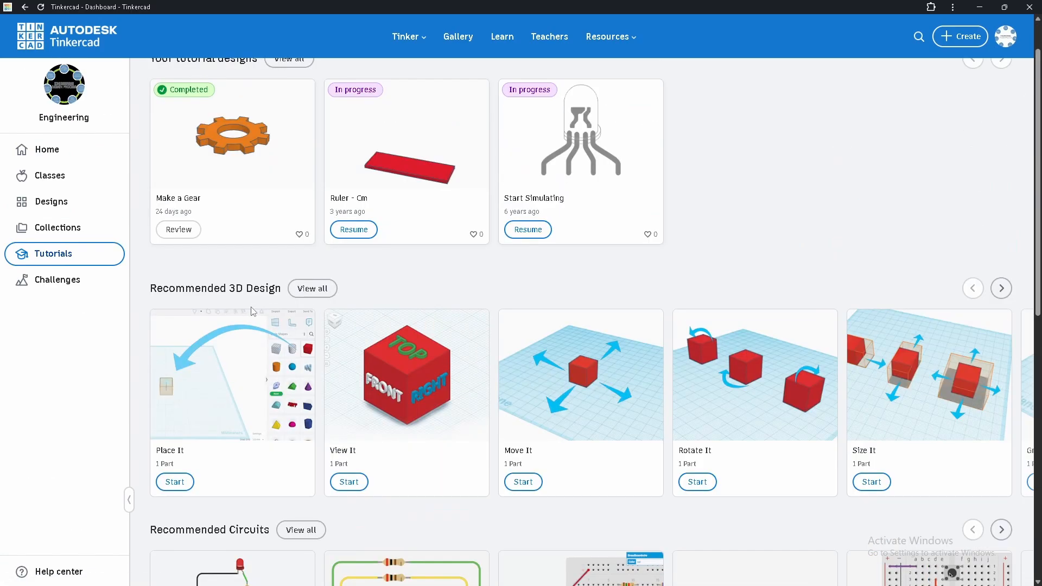
click(28, 282)
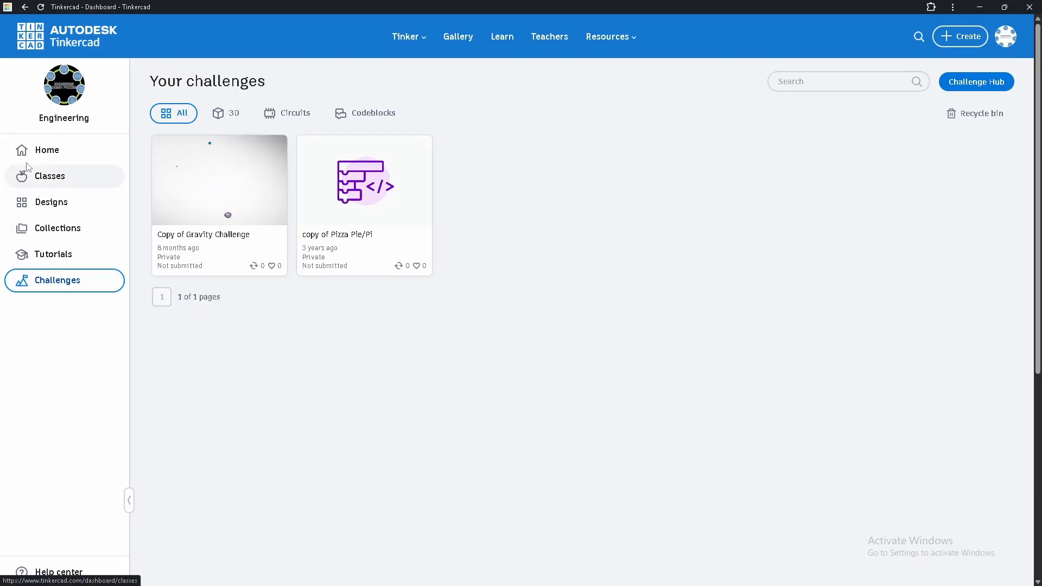
click(47, 150)
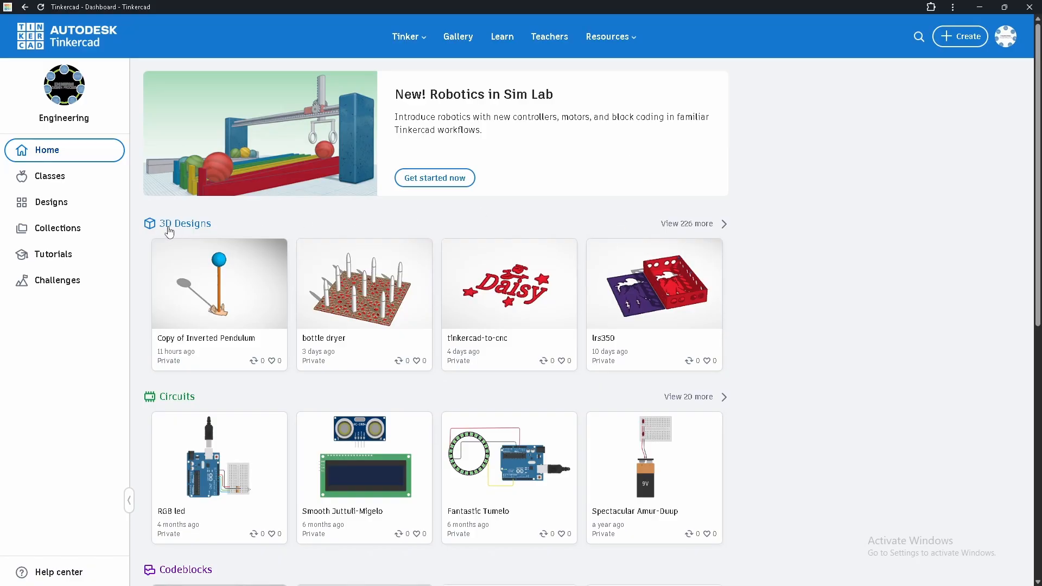
Step: Create a new 3D design and name it example1
click(963, 36)
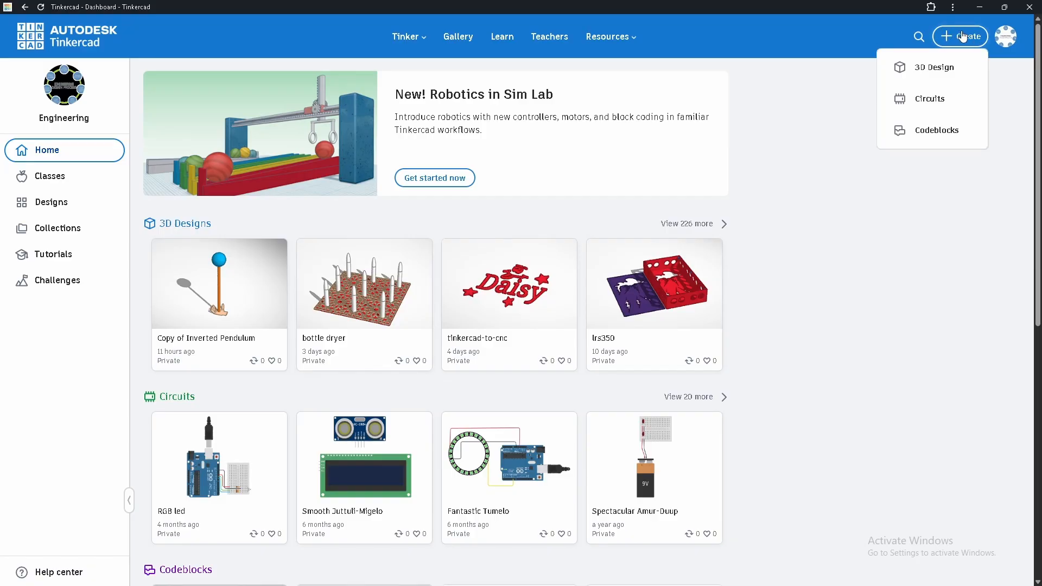
click(954, 76)
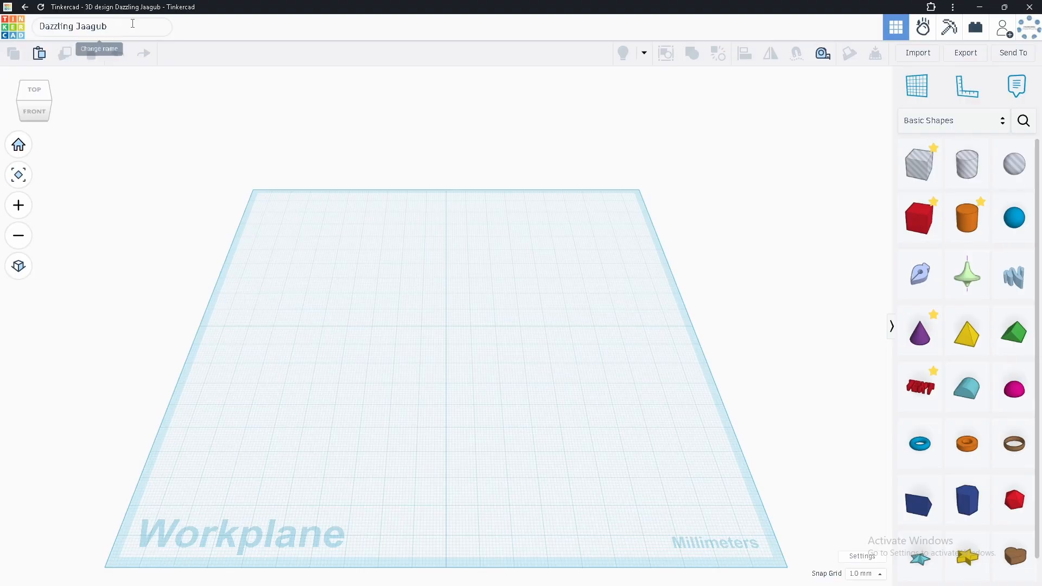
click(134, 23)
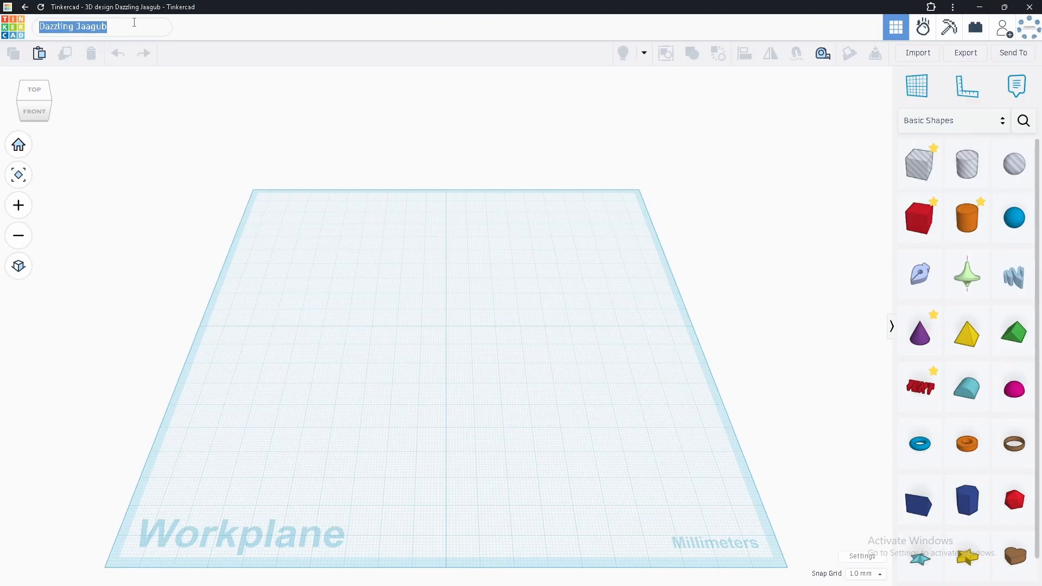
text(example)
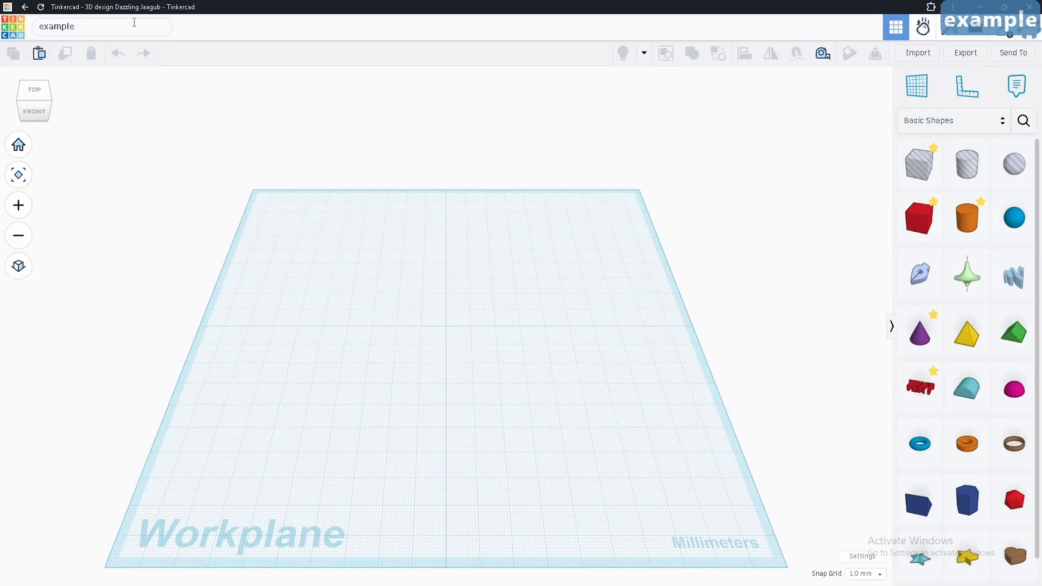
text(1)
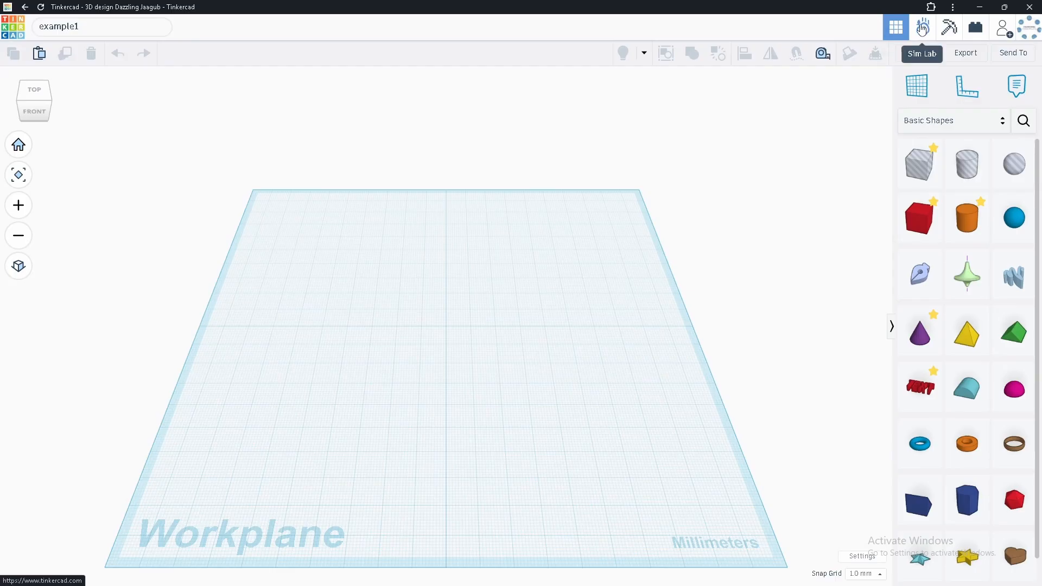
Step: View the design in Sim Lab, Blocks and Bricks modes and return to the 3D design editor
click(922, 29)
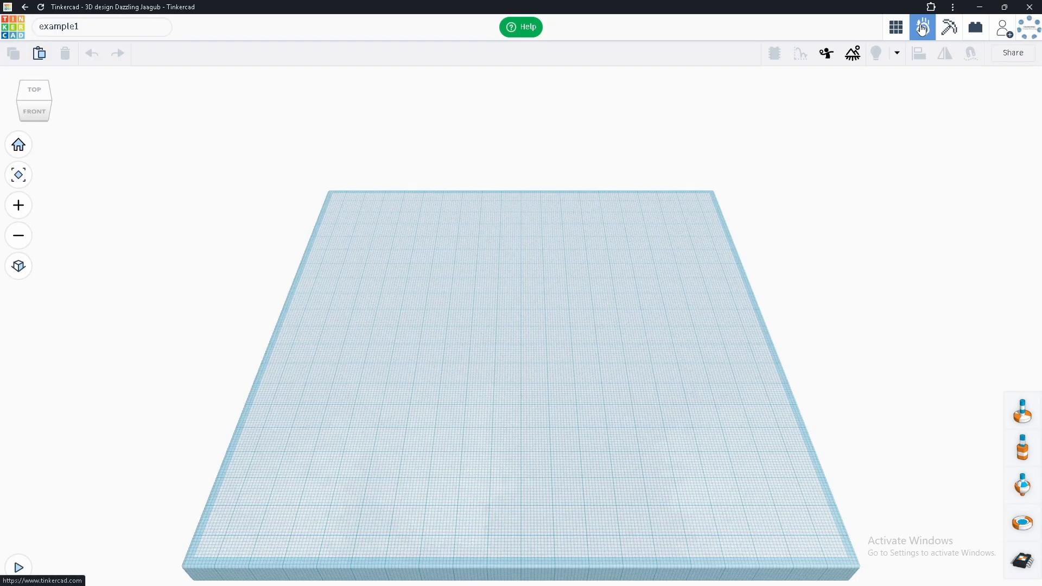
click(950, 26)
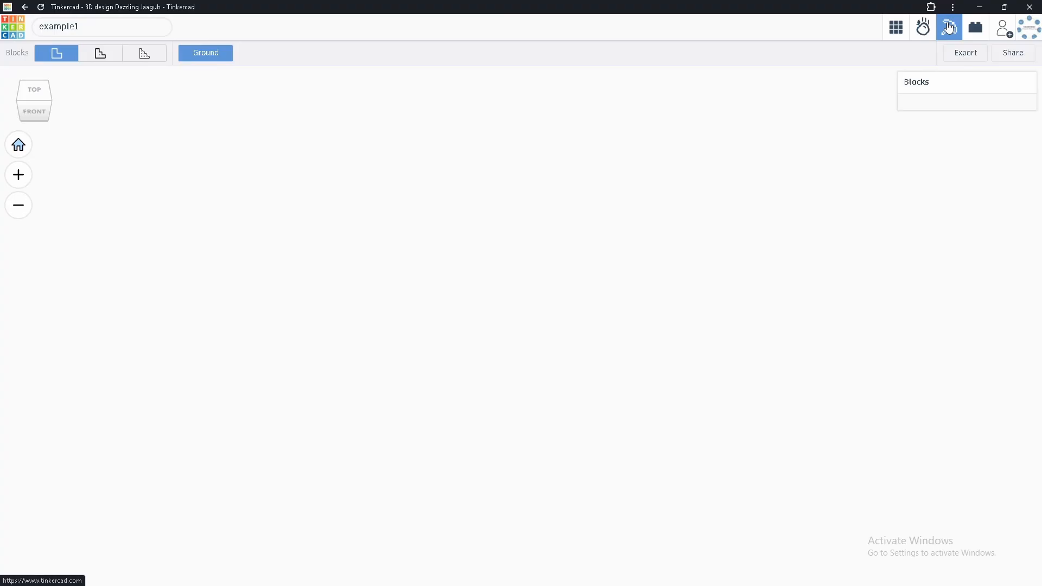
click(975, 26)
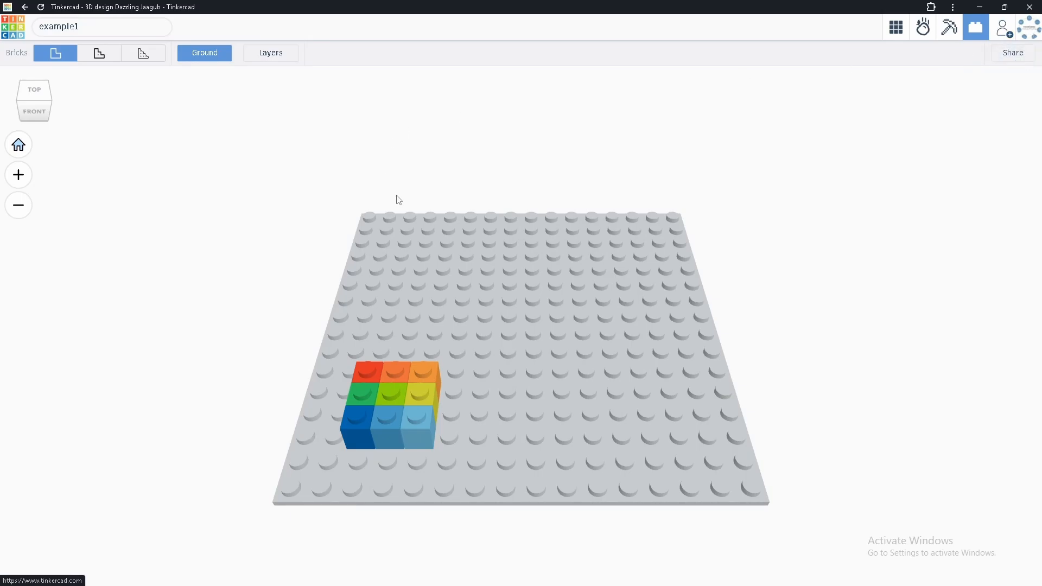
click(894, 32)
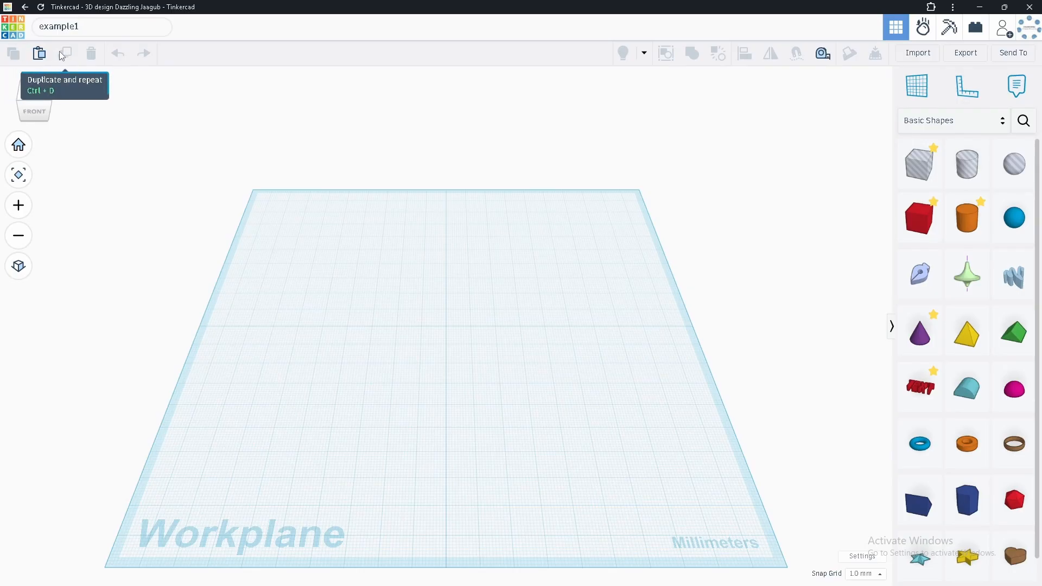
Step: Review the descriptions of the editing tools, from Duplicate and repeat through Bundle Group, Mirror and Shape Workplane to Drop to Workplane
mouse_move(60, 51)
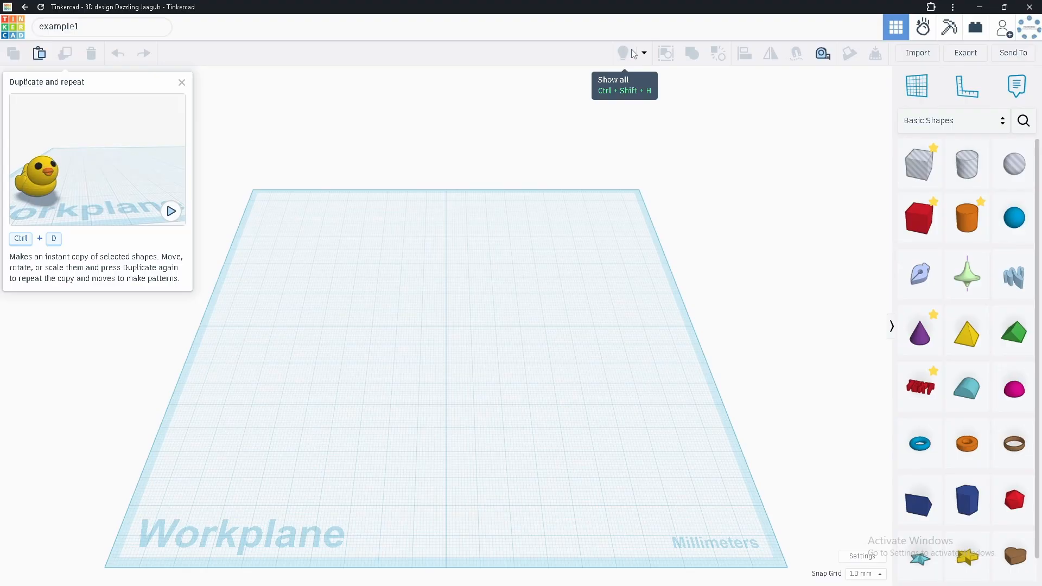
click(645, 55)
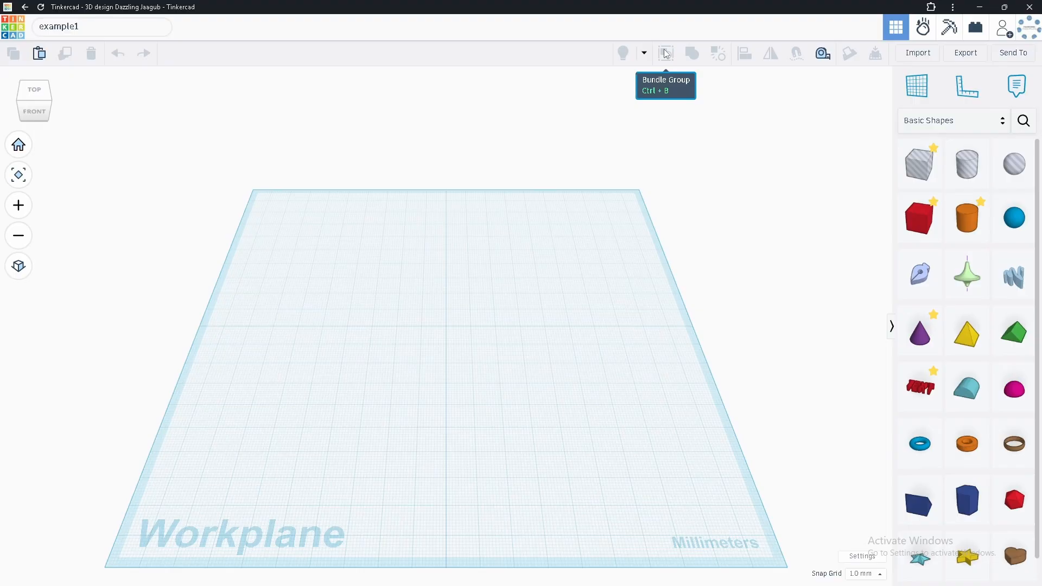
mouse_move(667, 54)
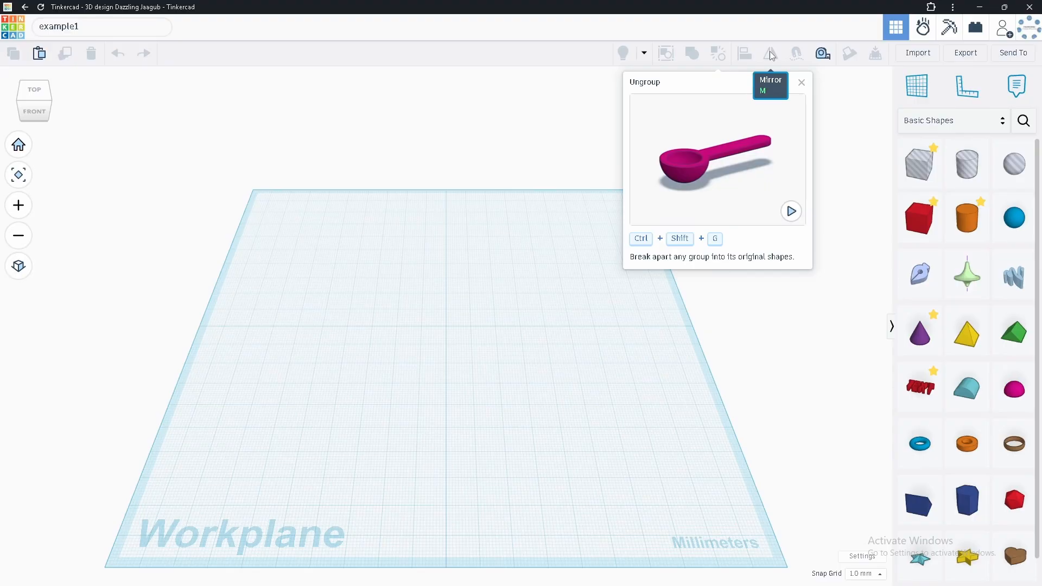
mouse_move(770, 51)
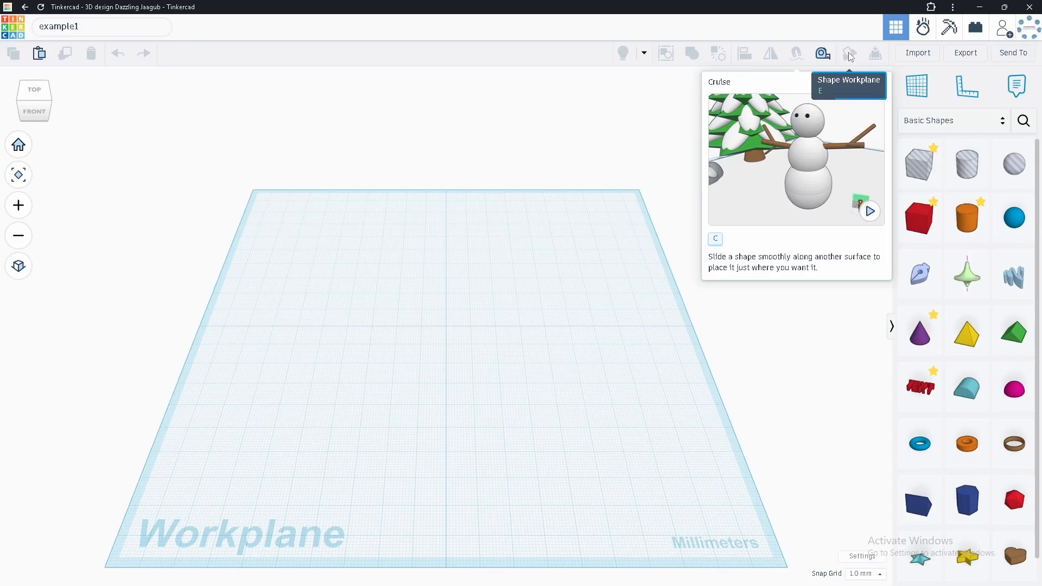
mouse_move(848, 52)
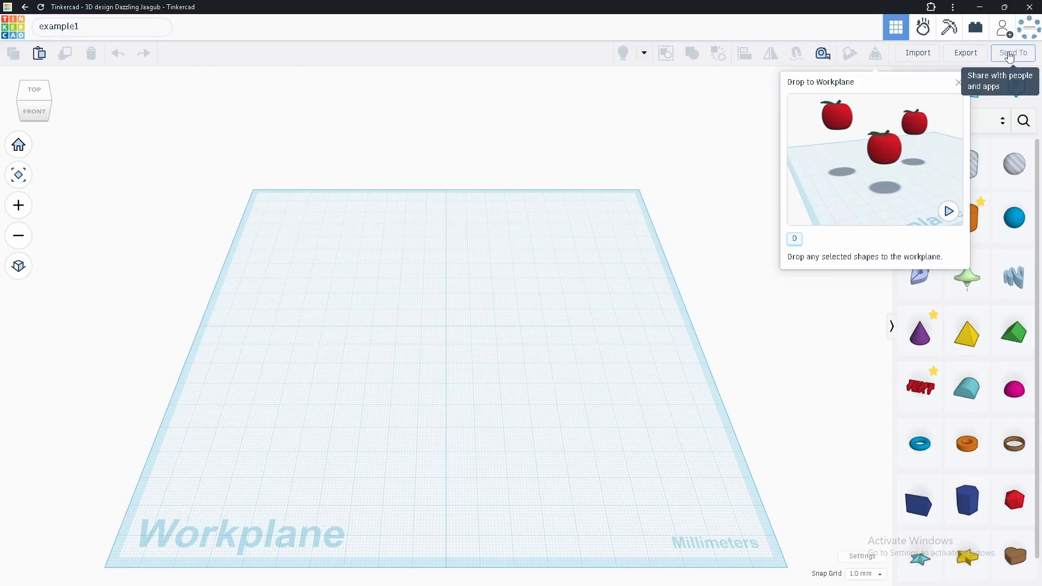
click(957, 83)
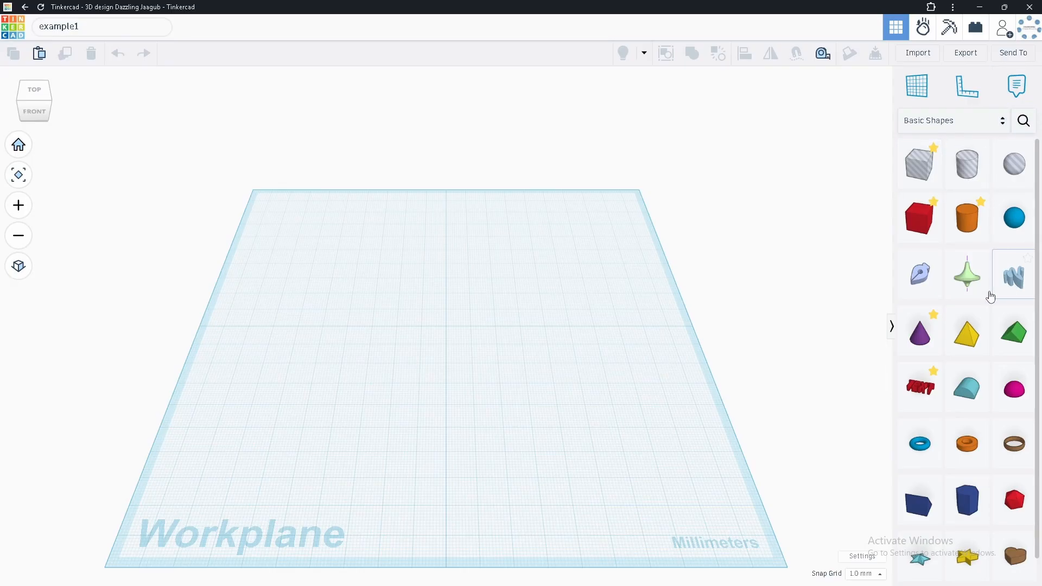
Step: Look over the basic shapes, switch the shapes library to Electronics and load more of its shapes for browsing
scroll(984, 326, down, 1)
scroll(985, 374, up, 1)
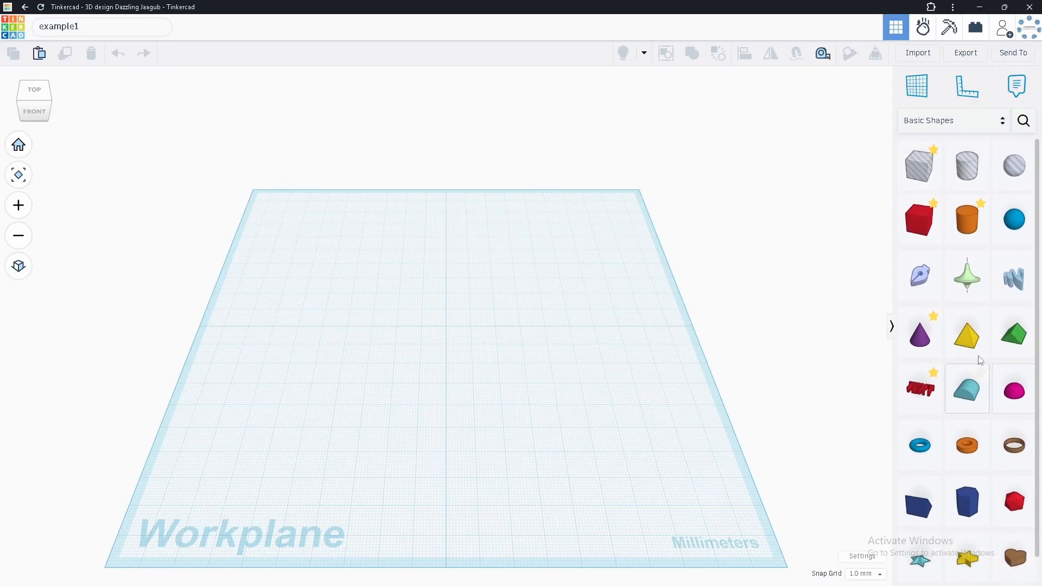
click(946, 127)
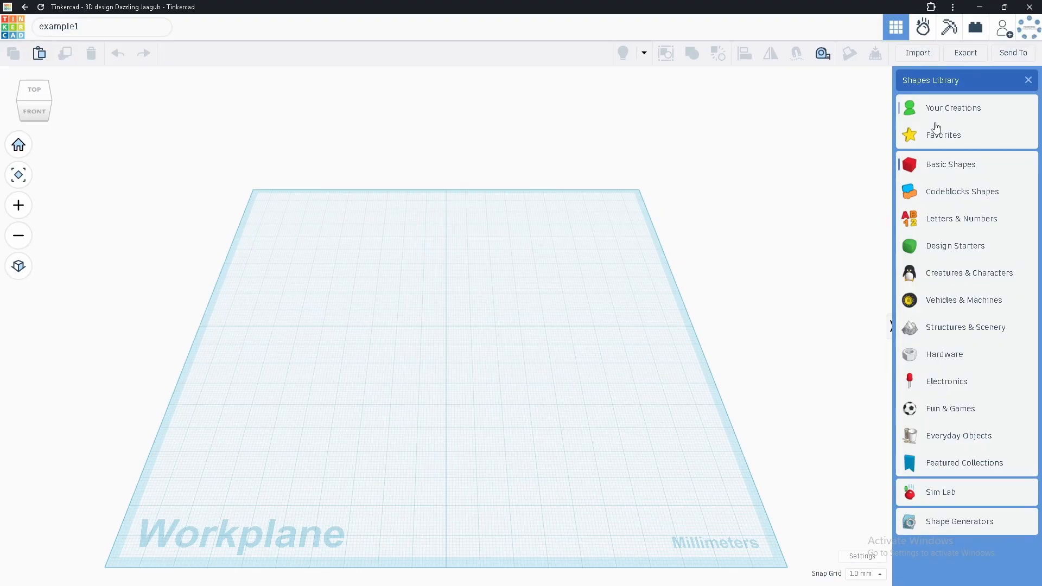
click(942, 383)
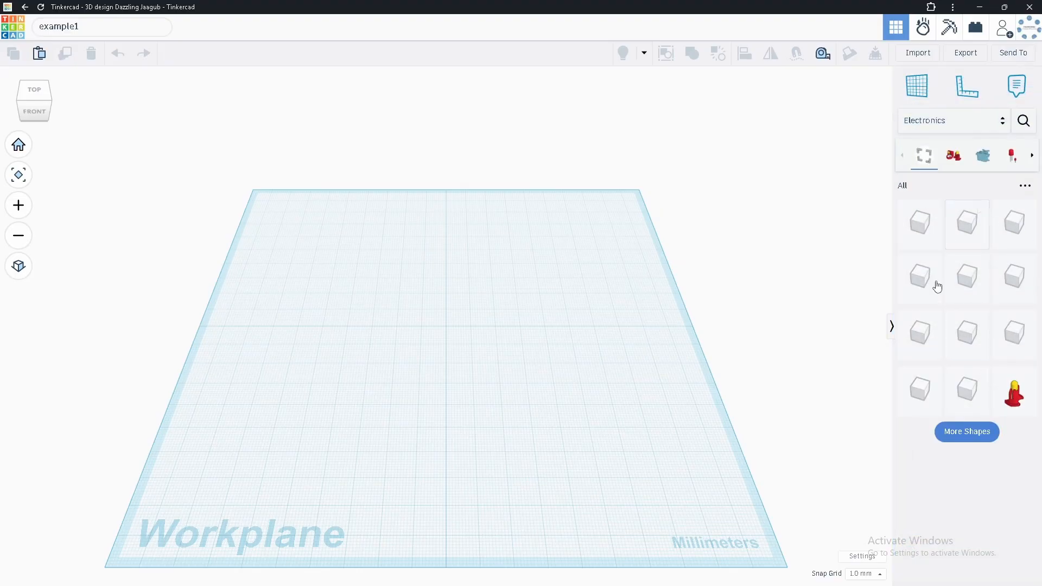
click(964, 439)
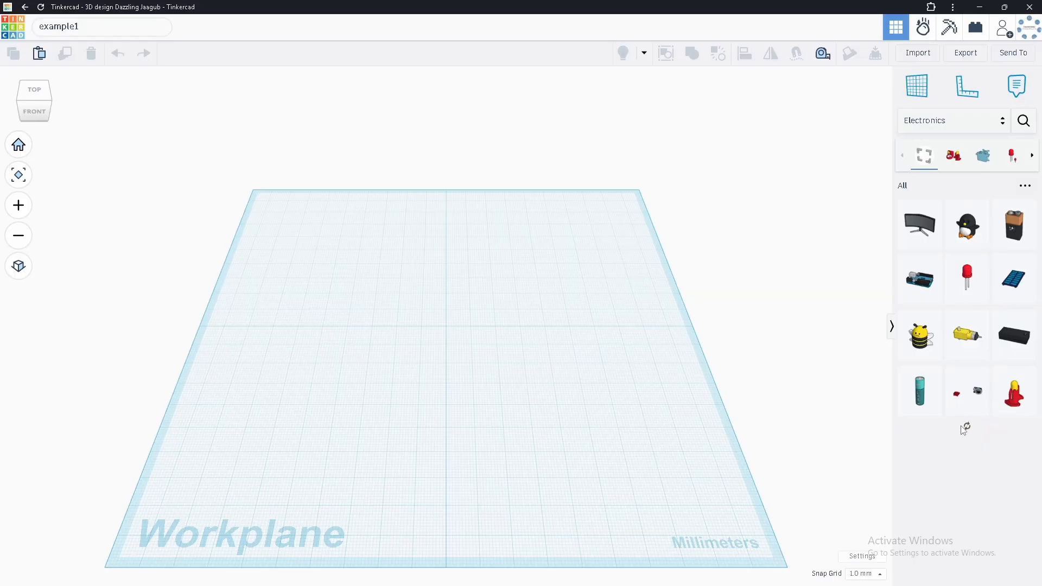
scroll(968, 428, down, 2)
scroll(968, 413, up, 2)
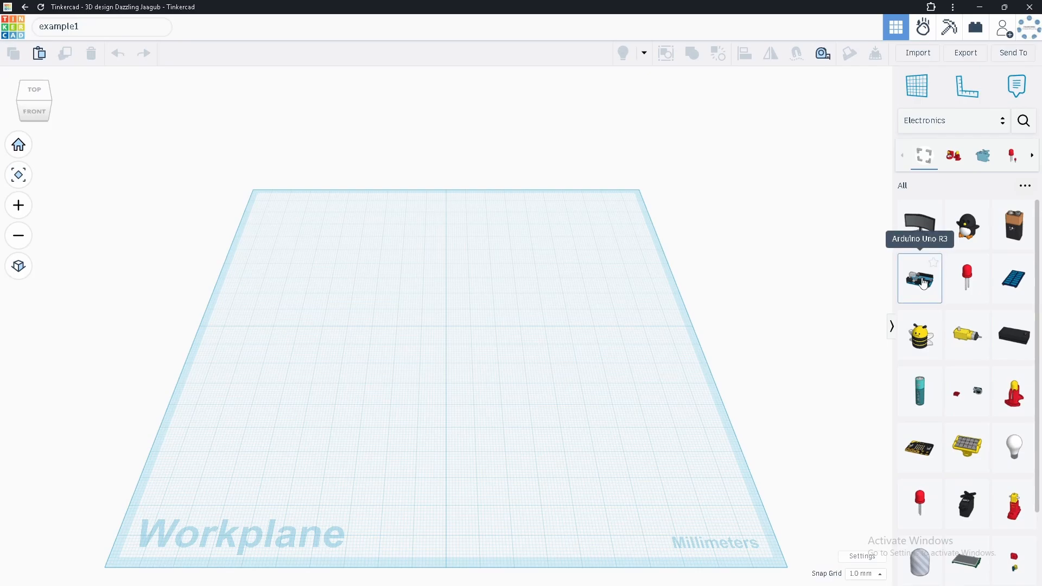
Step: Place an Arduino Uno R3 on the workplane and a 9V Battery behind it, from the Electronics shapes
drag(925, 282, 560, 331)
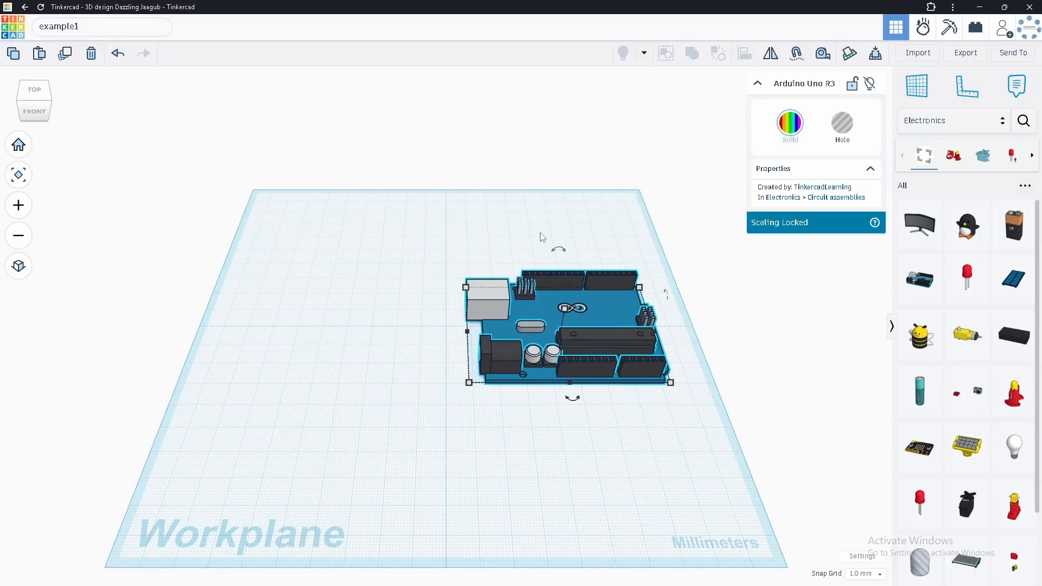
click(1016, 225)
click(446, 255)
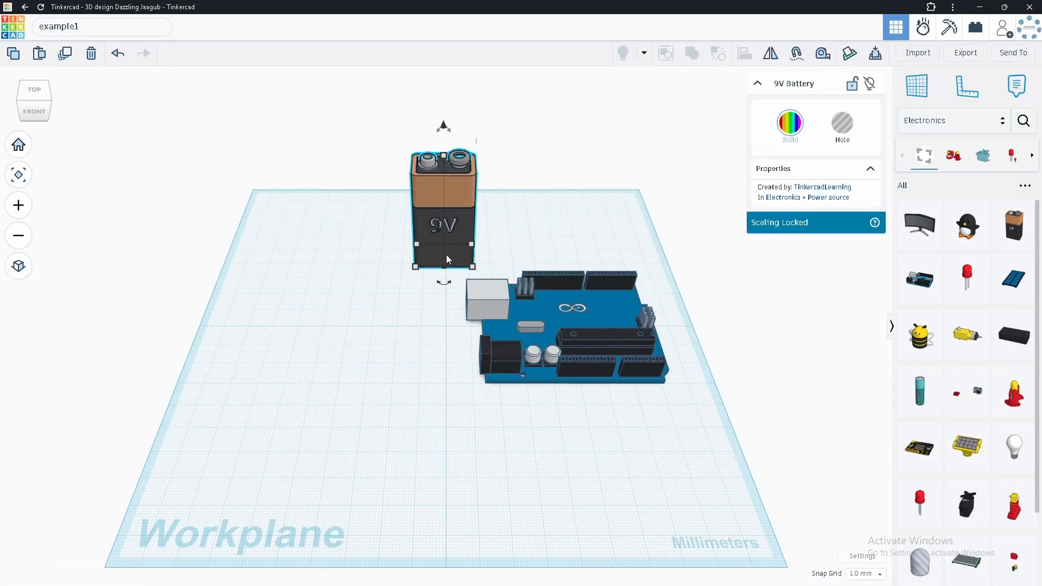
Step: Add a second 9V Battery behind the Arduino board and delete it again
click(1015, 228)
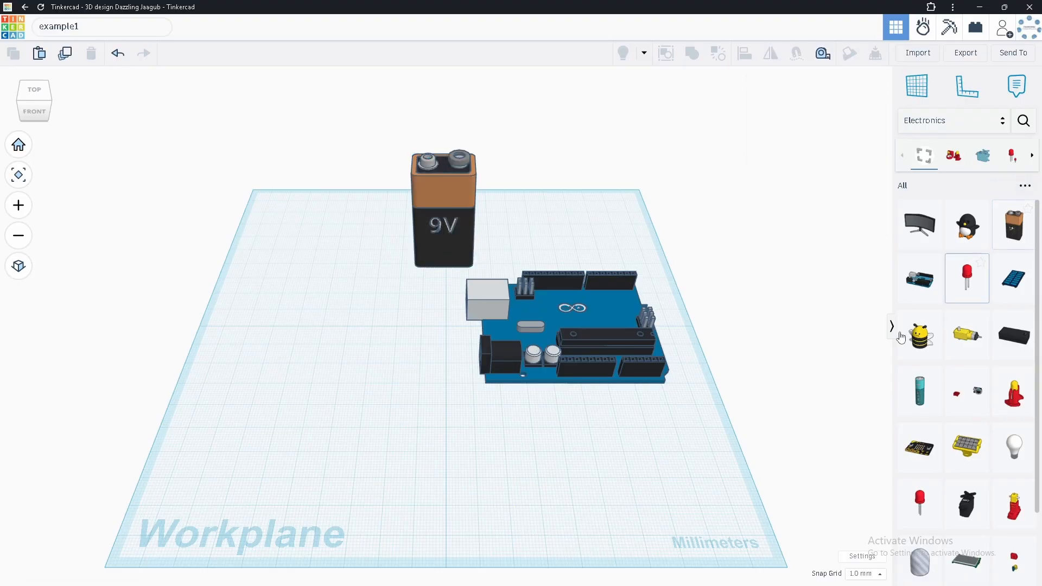
click(561, 218)
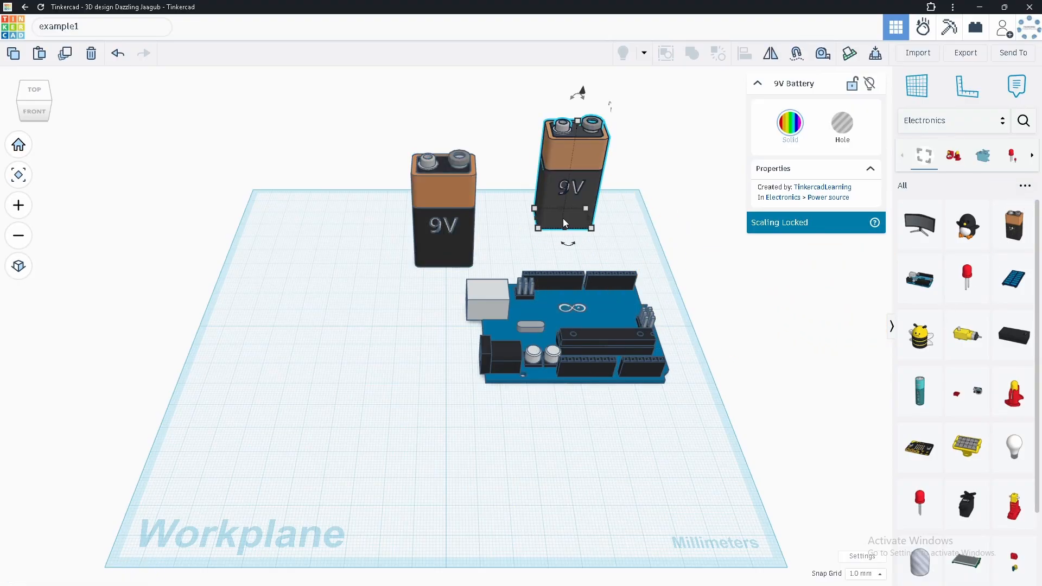
mouse_move(572, 186)
mouse_down()
mouse_move(585, 180)
mouse_move(562, 189)
mouse_up()
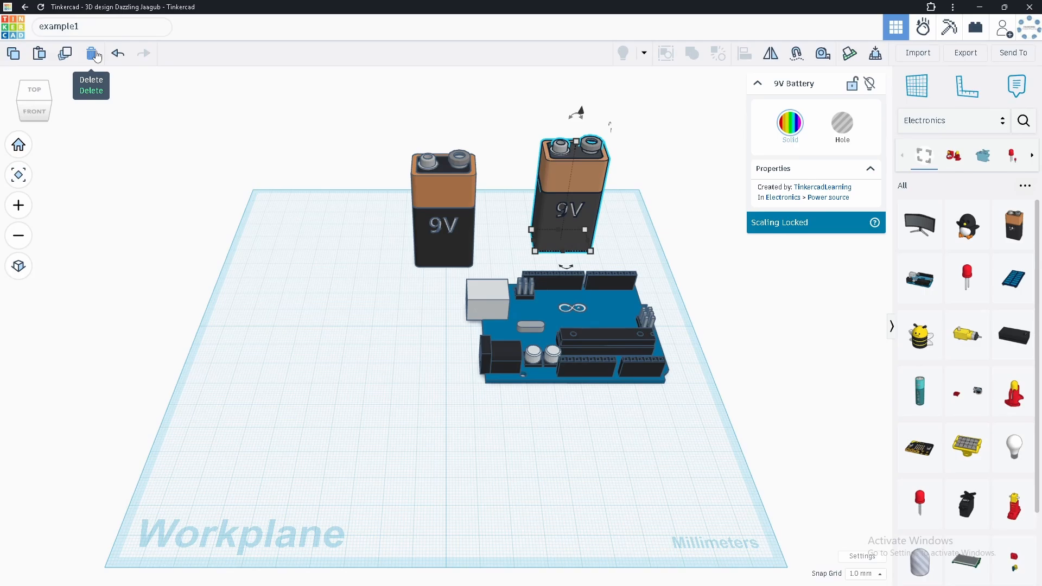
key(Delete)
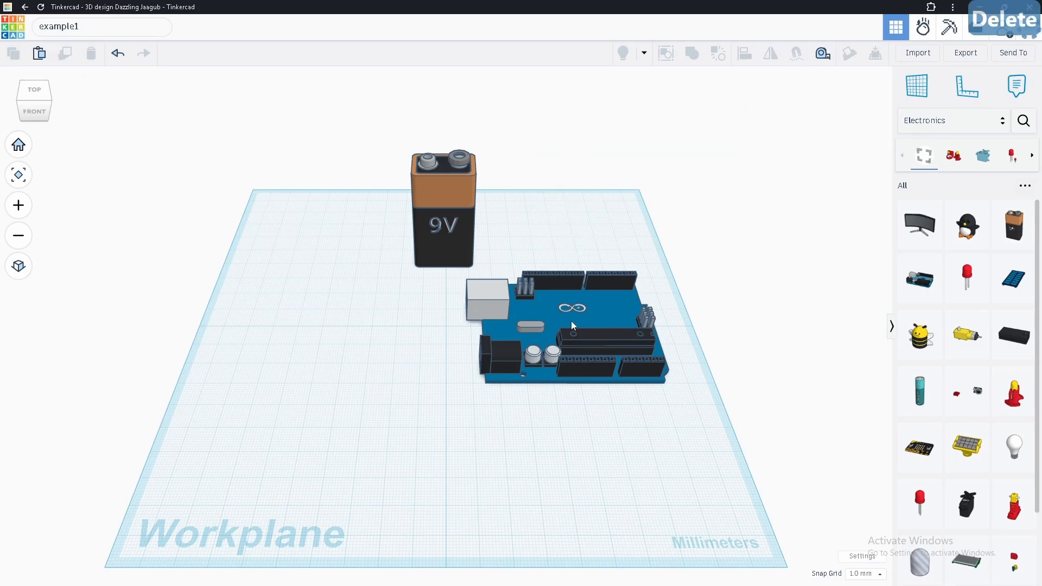
Step: Move the Arduino Uno R3 about 28.7 mm toward the back of the workplane and 9.5 mm sideways
click(571, 321)
drag(571, 321, 538, 289)
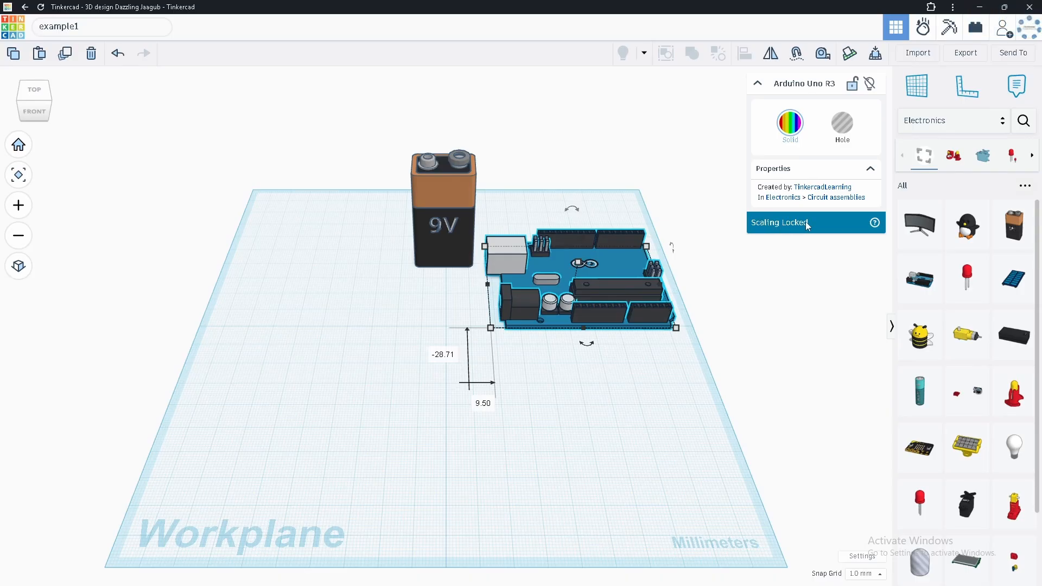
mouse_move(491, 327)
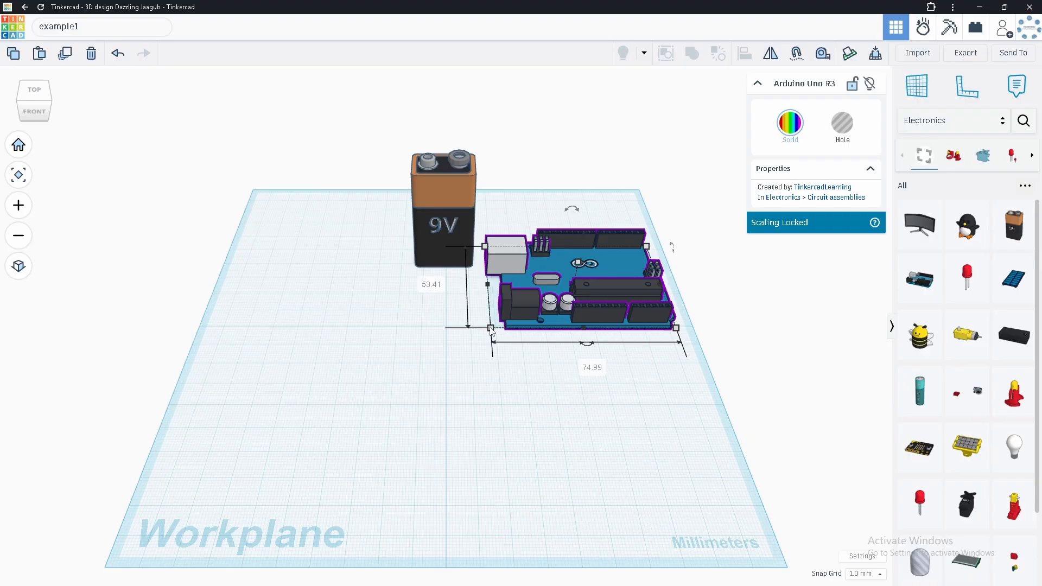
Step: Delete the remaining 9V Battery and the Arduino Uno R3 to clear the workplane
click(470, 261)
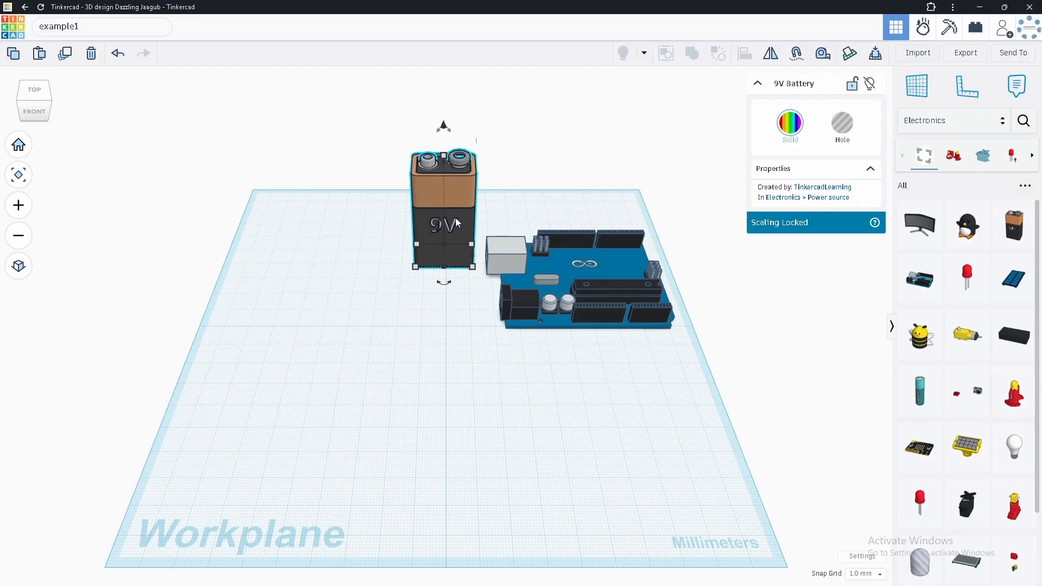
key(Delete)
click(585, 284)
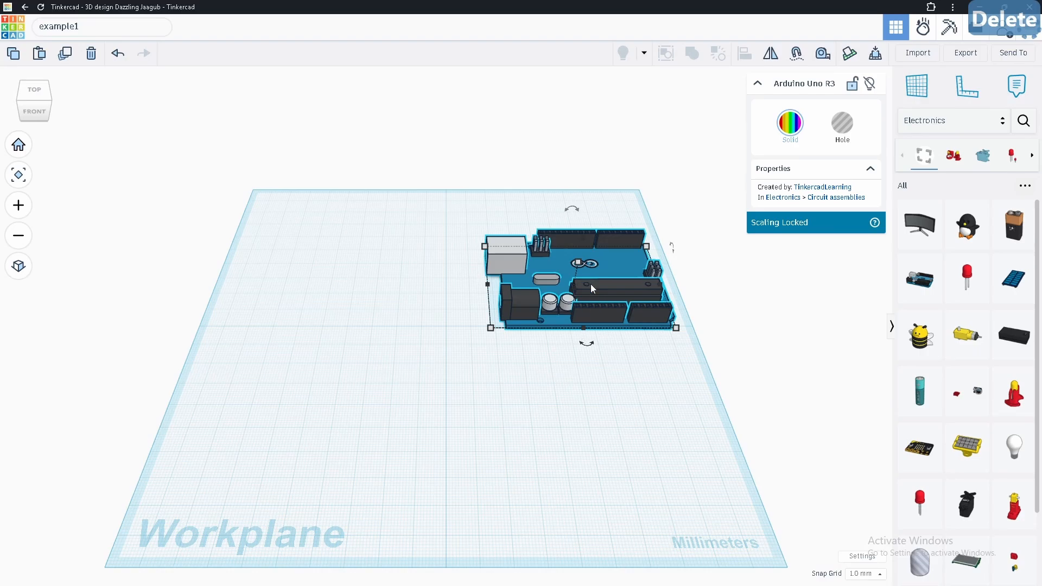
key(Delete)
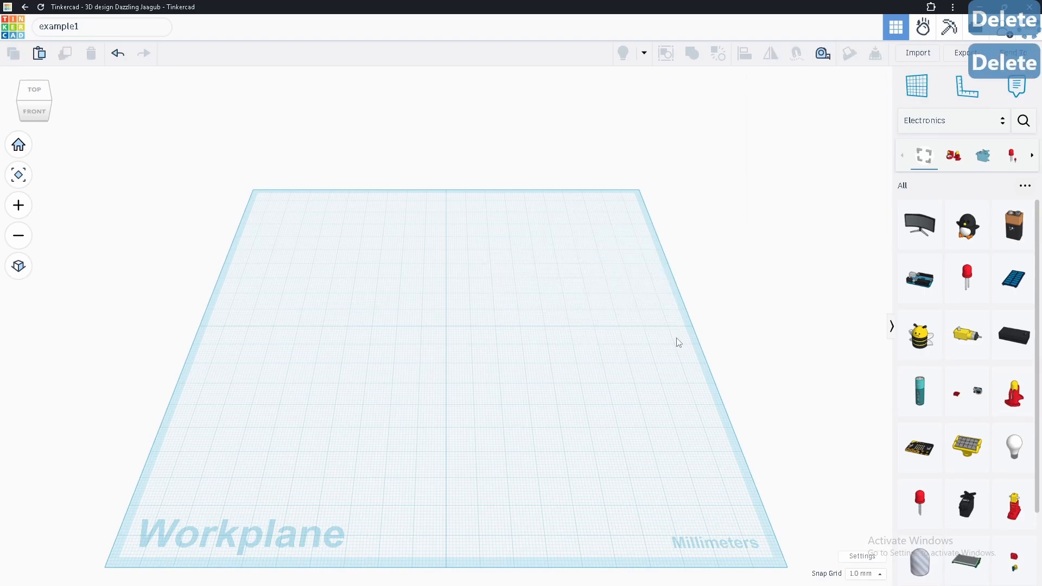
Step: Switch the shapes library to Basic Shapes and place a red 20 mm Box on the workplane
click(947, 122)
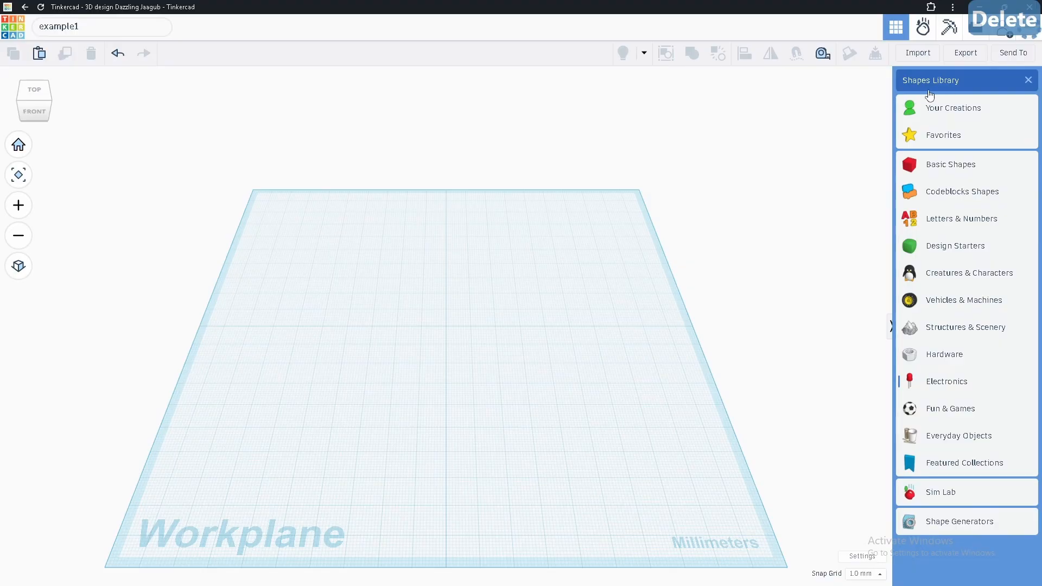
click(954, 166)
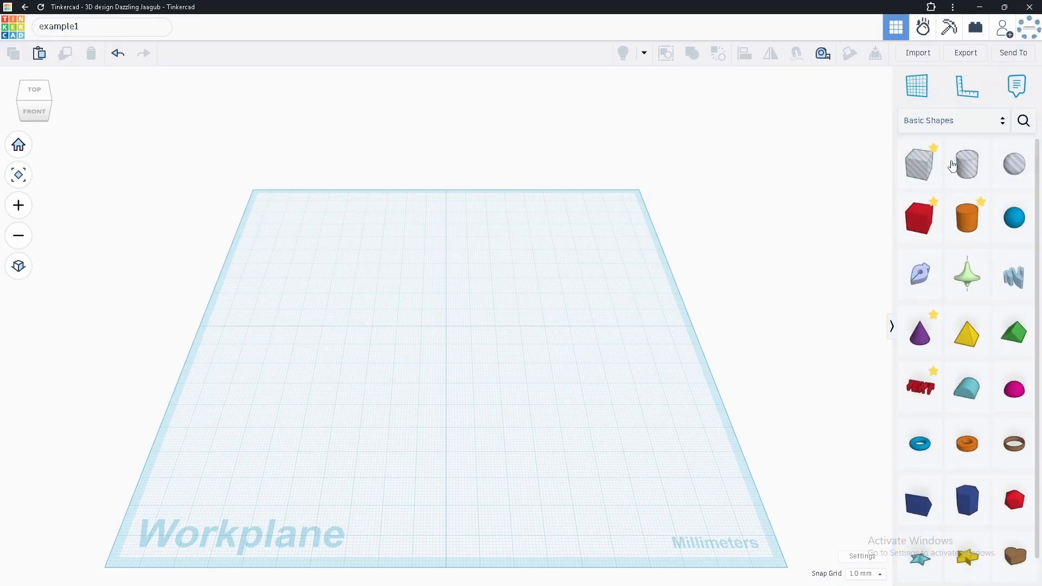
click(919, 220)
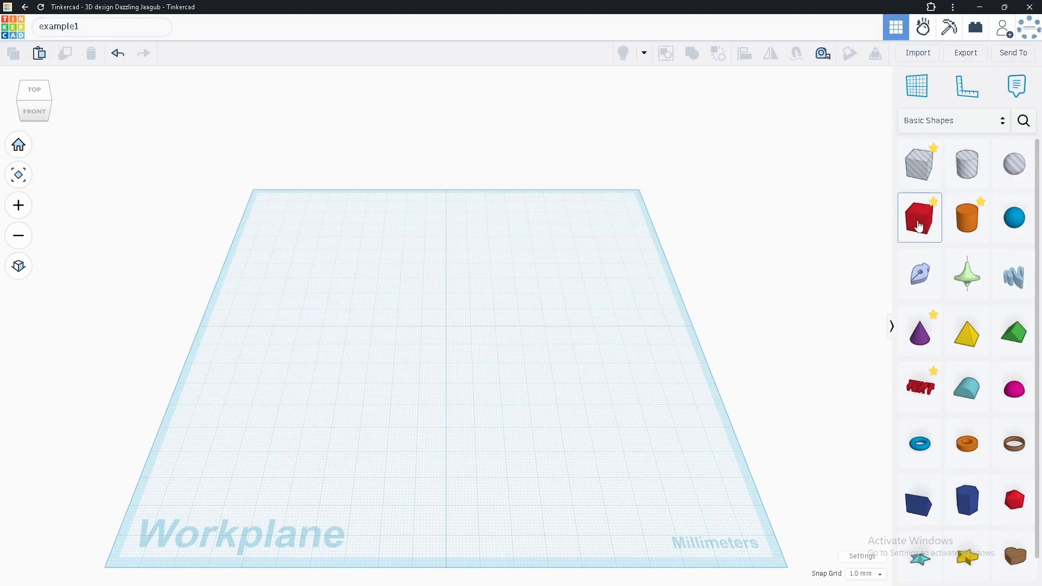
click(546, 304)
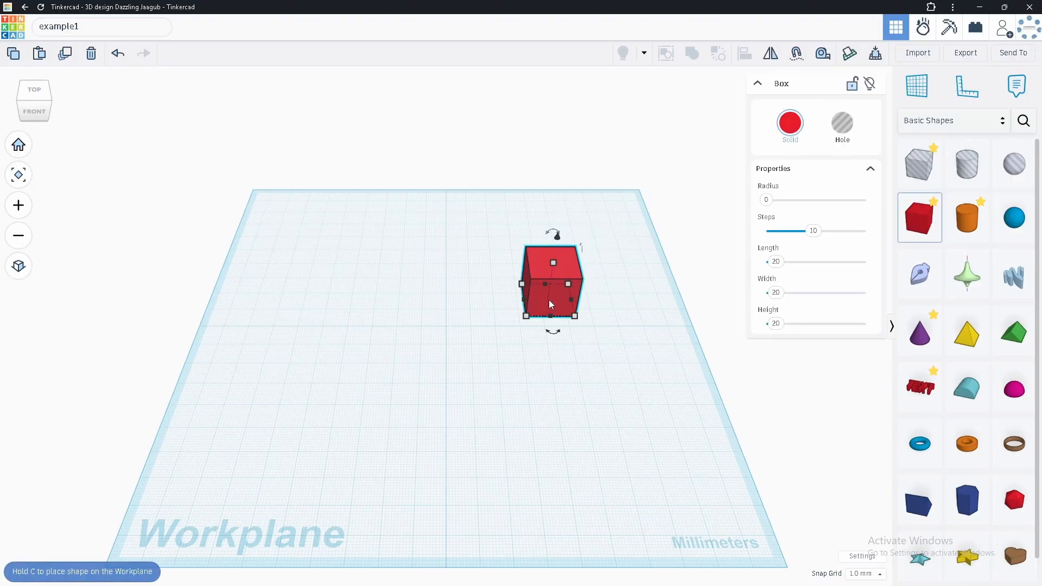
Step: Recolour the box to preset blue and enlarge its footprint to about 44 by 64 mm
click(792, 124)
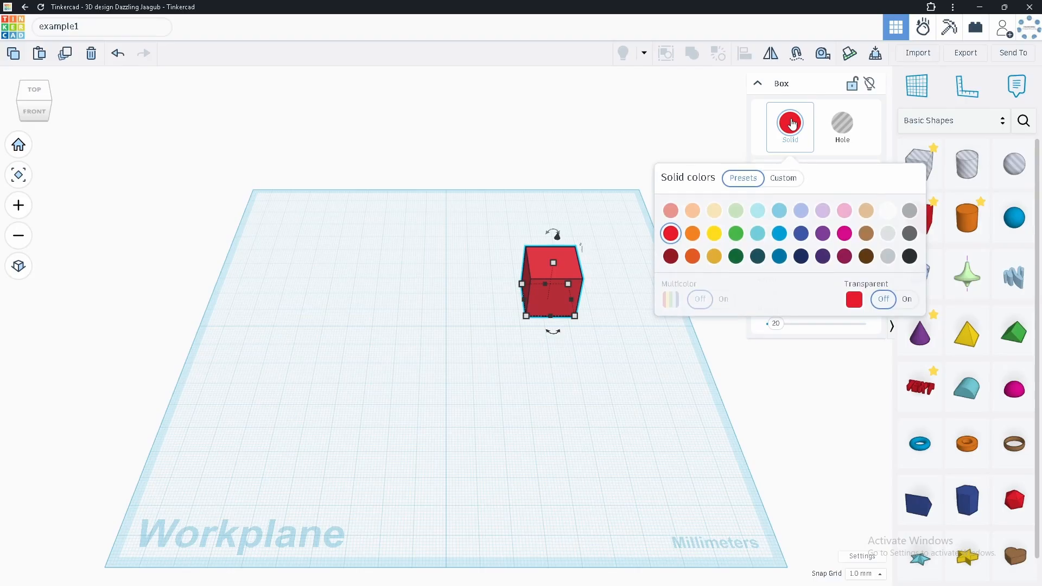
click(779, 233)
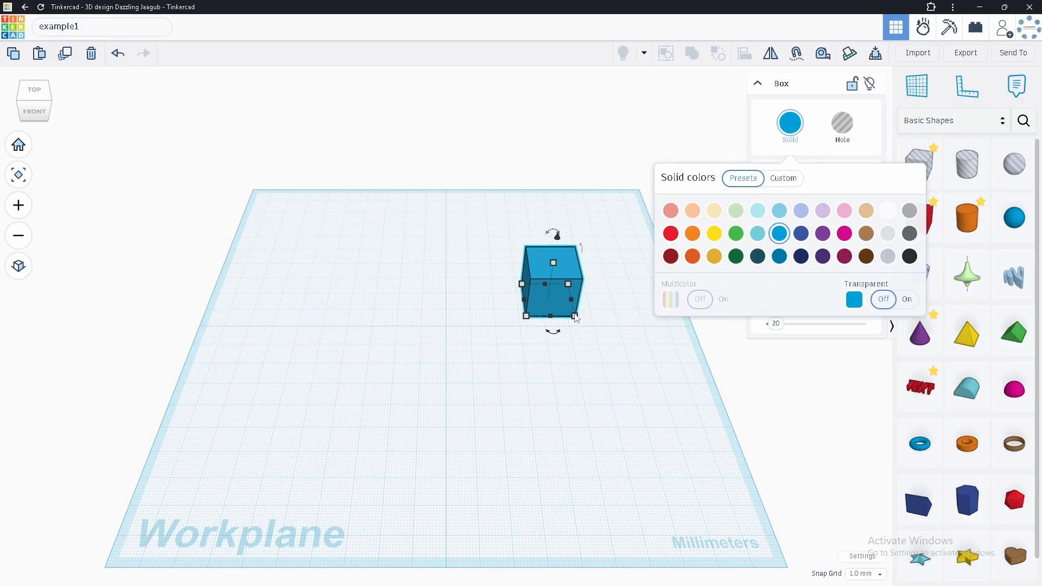
drag(575, 315, 580, 379)
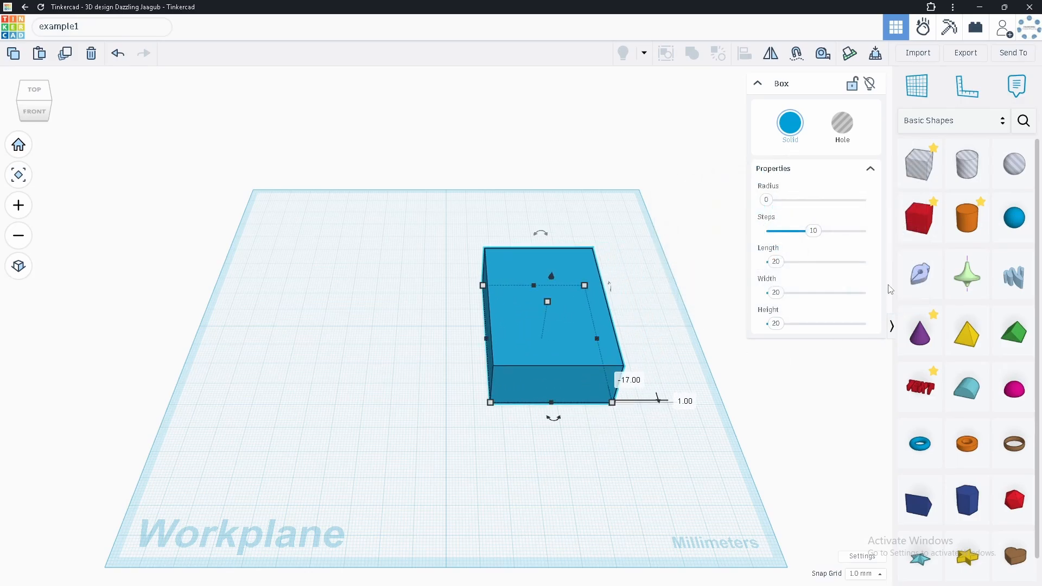
Step: Place an orange Cylinder in front of the blue box and move it about 57 mm back into the box
click(967, 217)
click(543, 472)
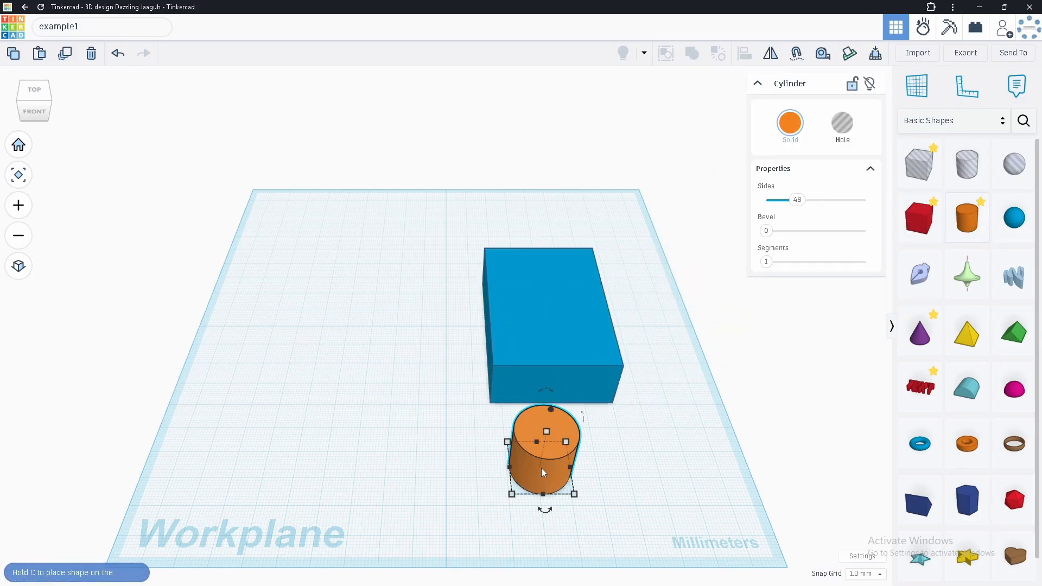
drag(544, 477, 576, 362)
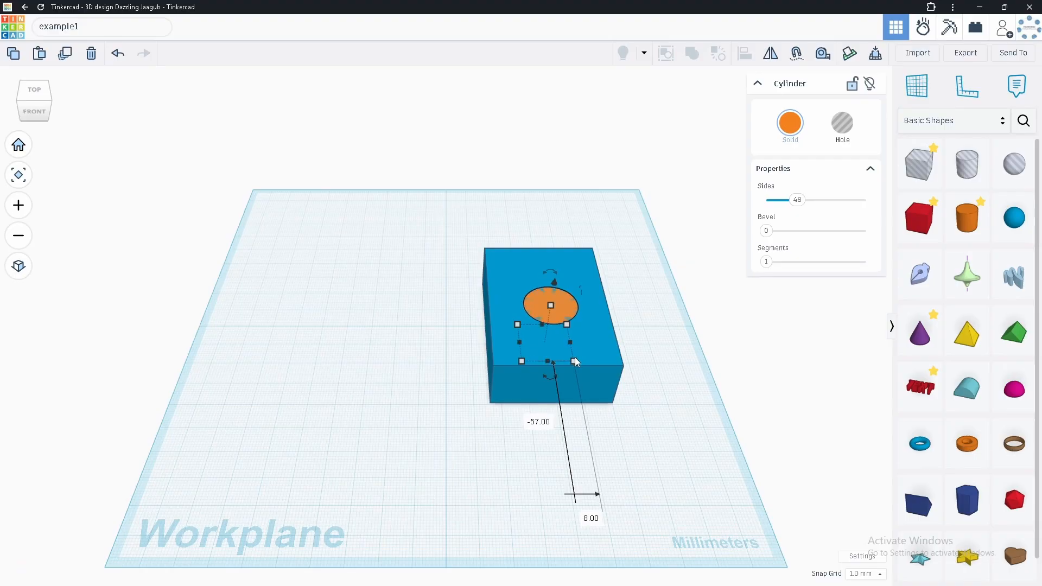
Step: Raise the blue box's height to 24 mm and make its solid colour transparent
click(598, 353)
drag(547, 302, 549, 294)
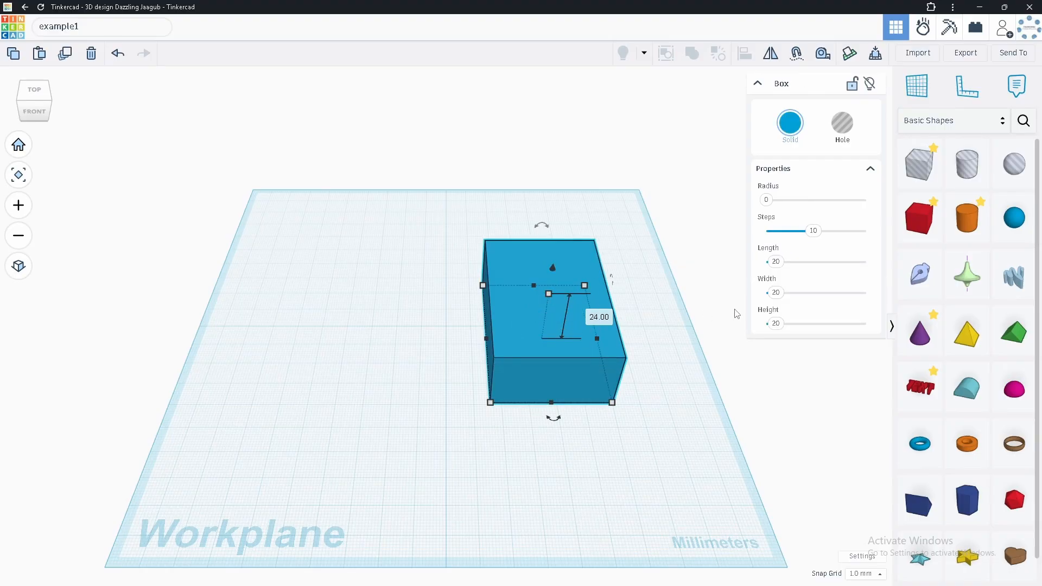
click(790, 124)
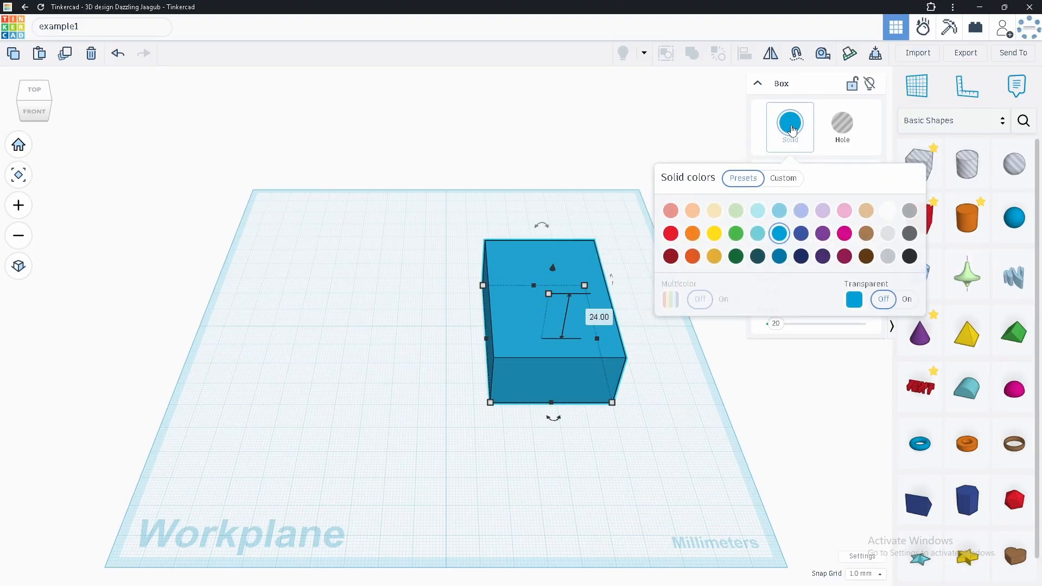
click(907, 300)
right_drag(569, 454, 559, 349)
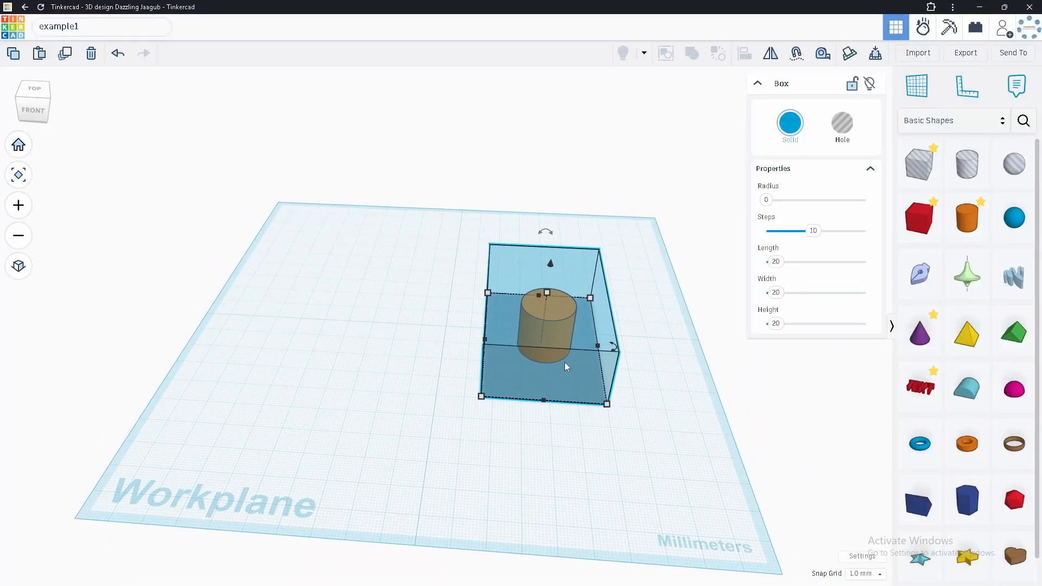
Step: Move the transparent box sideways off the cylinder and narrow its footprint to about 42 mm wide
drag(565, 362, 480, 355)
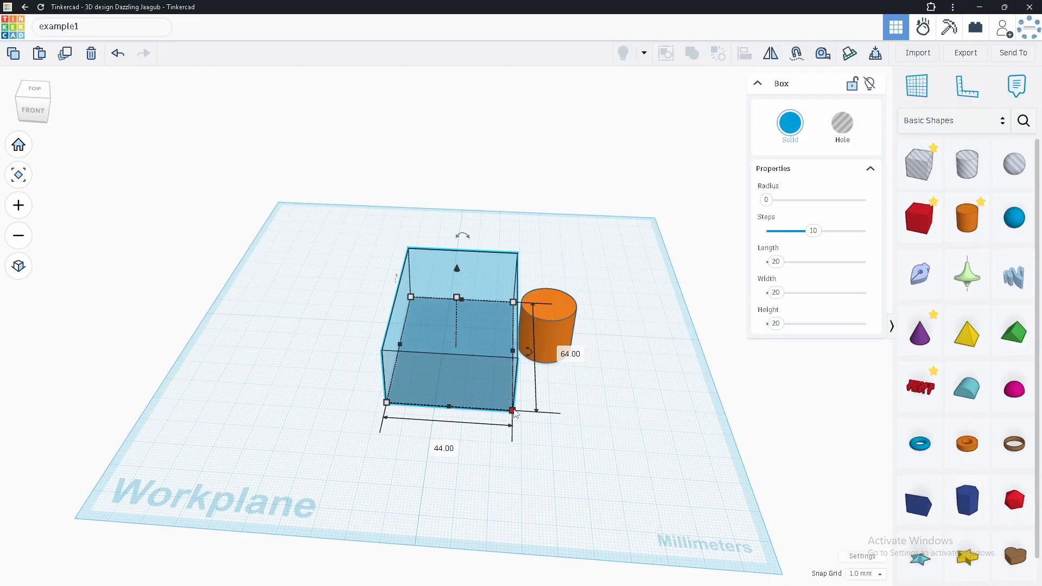
mouse_move(515, 414)
mouse_down()
mouse_move(569, 424)
mouse_move(489, 423)
mouse_move(510, 411)
mouse_up()
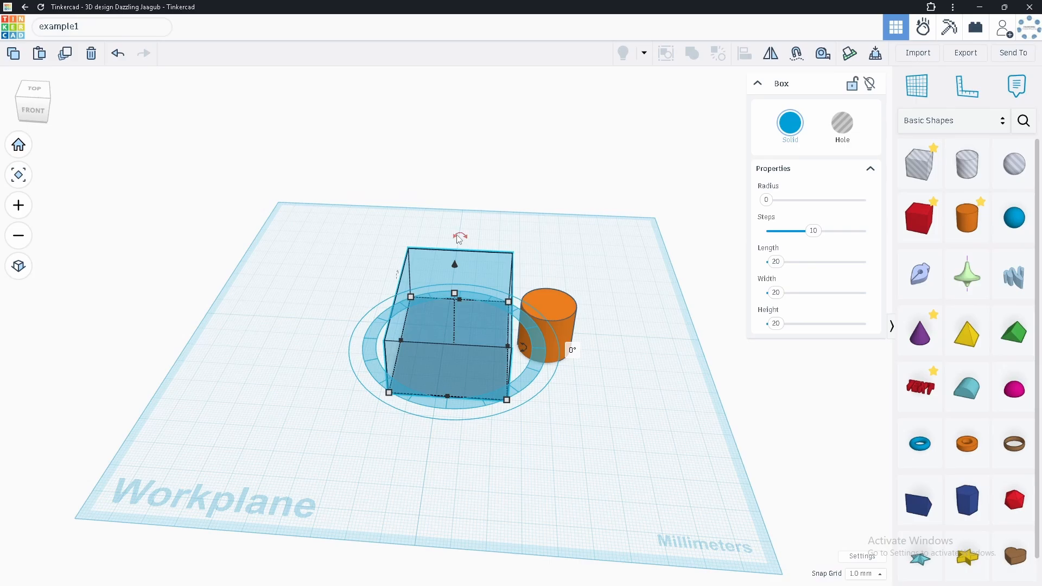
Step: Try rotating the transparent box about each of its three axes, leaving every angle at 0°
drag(461, 239, 463, 248)
mouse_move(524, 345)
mouse_down()
mouse_move(523, 359)
mouse_move(543, 353)
mouse_move(525, 346)
mouse_up()
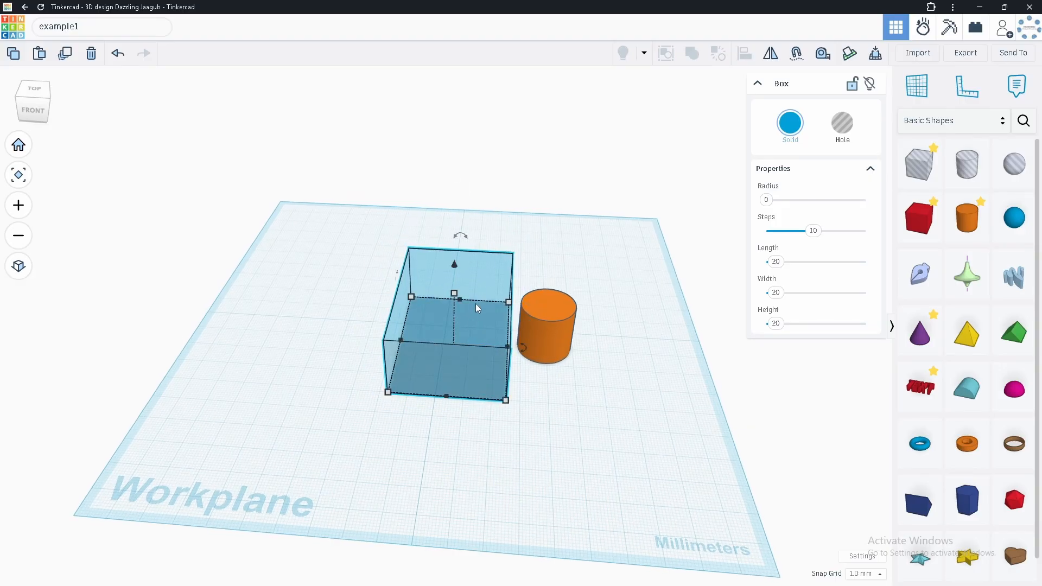
right_drag(482, 301, 368, 302)
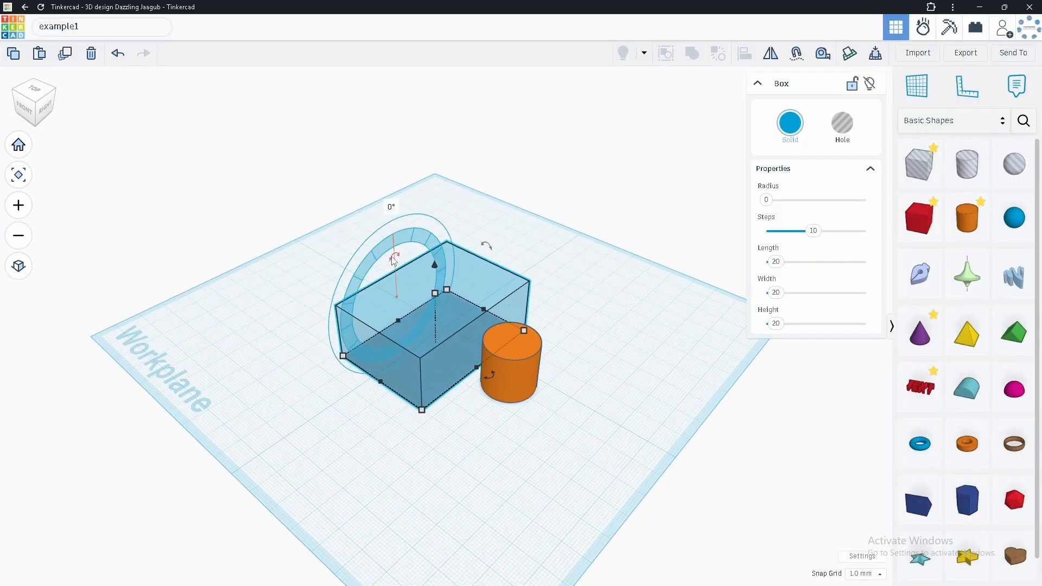
drag(394, 261, 406, 265)
right_drag(462, 286, 460, 240)
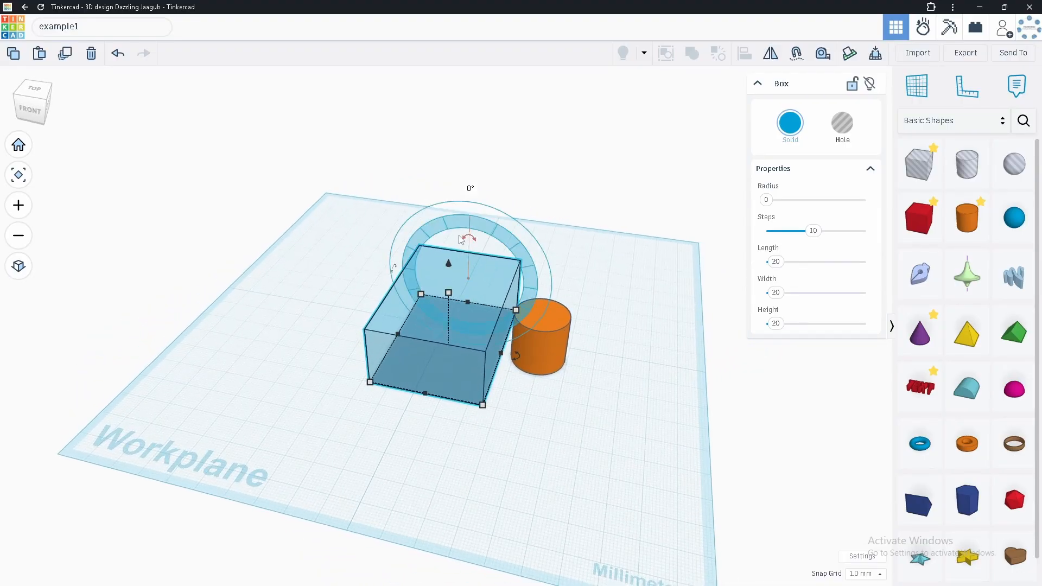
mouse_move(472, 238)
mouse_down()
mouse_move(489, 252)
mouse_move(472, 244)
mouse_up()
mouse_move(517, 350)
mouse_down()
mouse_move(509, 363)
mouse_move(521, 360)
mouse_up()
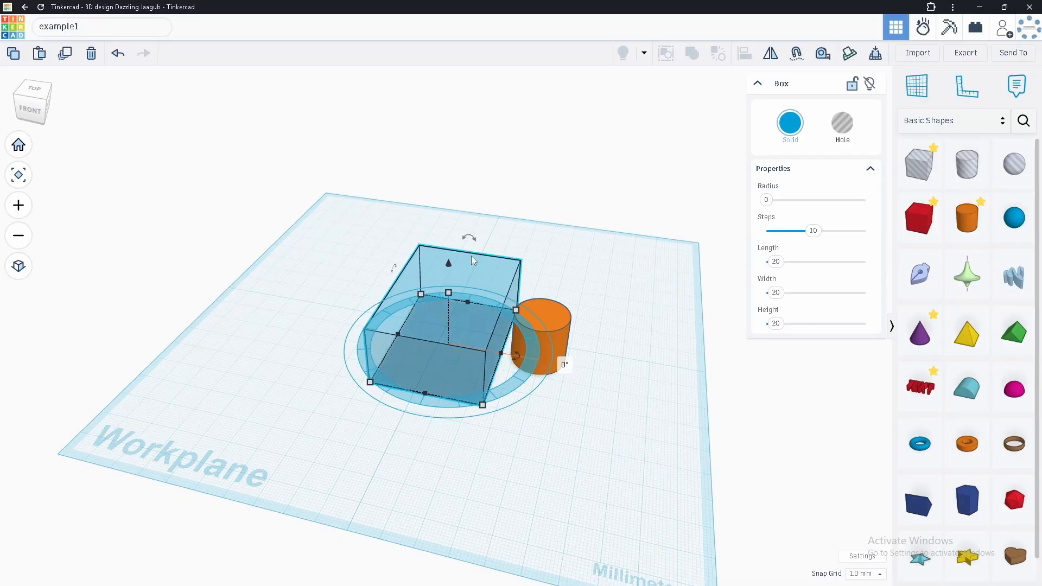
drag(471, 242, 470, 245)
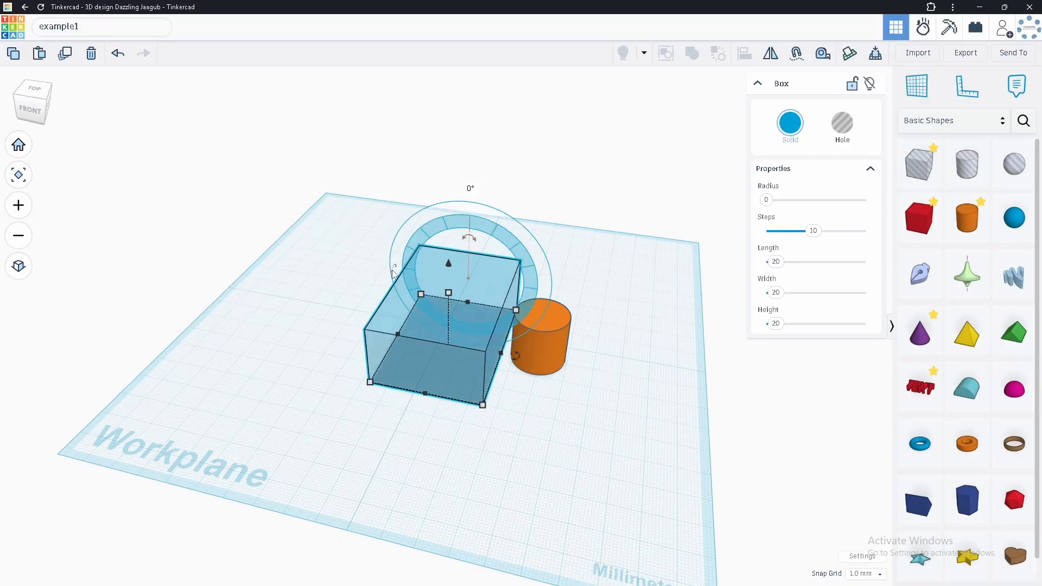
drag(393, 273, 470, 316)
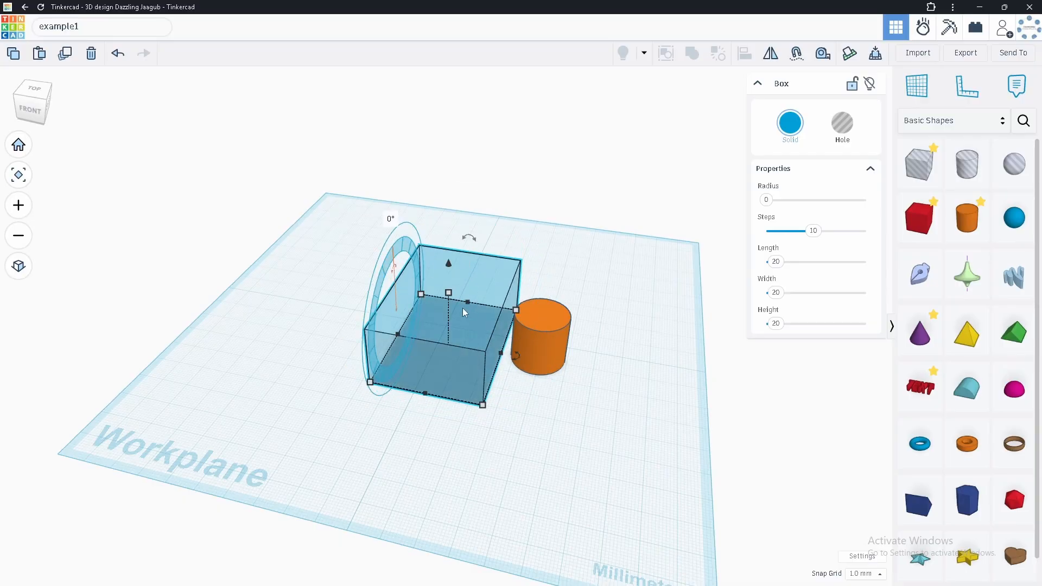
Step: Move the transparent box about 12 mm farther from the cylinder and resize its footprint to 31 by 64 mm
drag(482, 369, 440, 375)
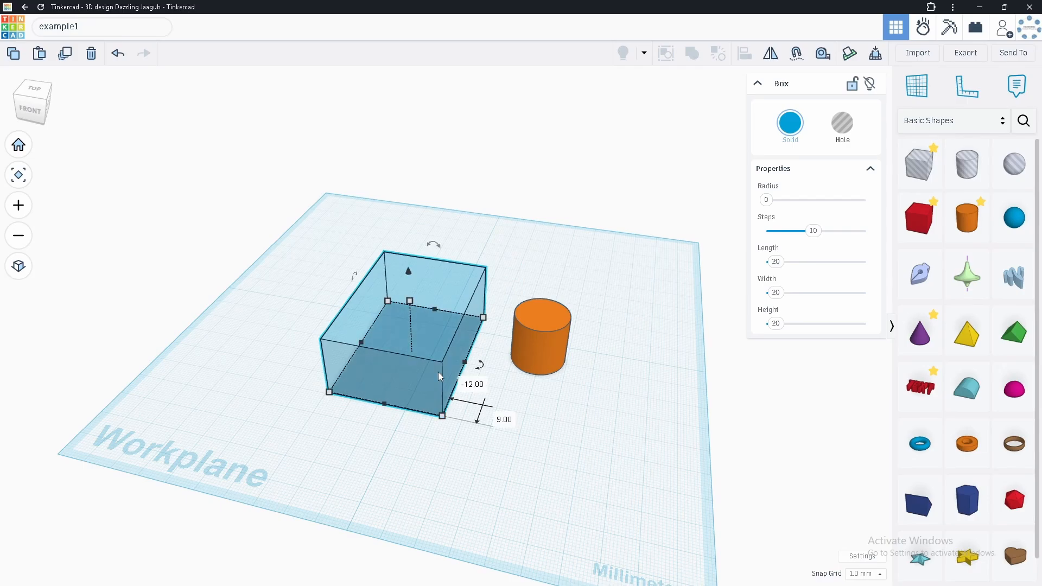
drag(479, 365, 491, 375)
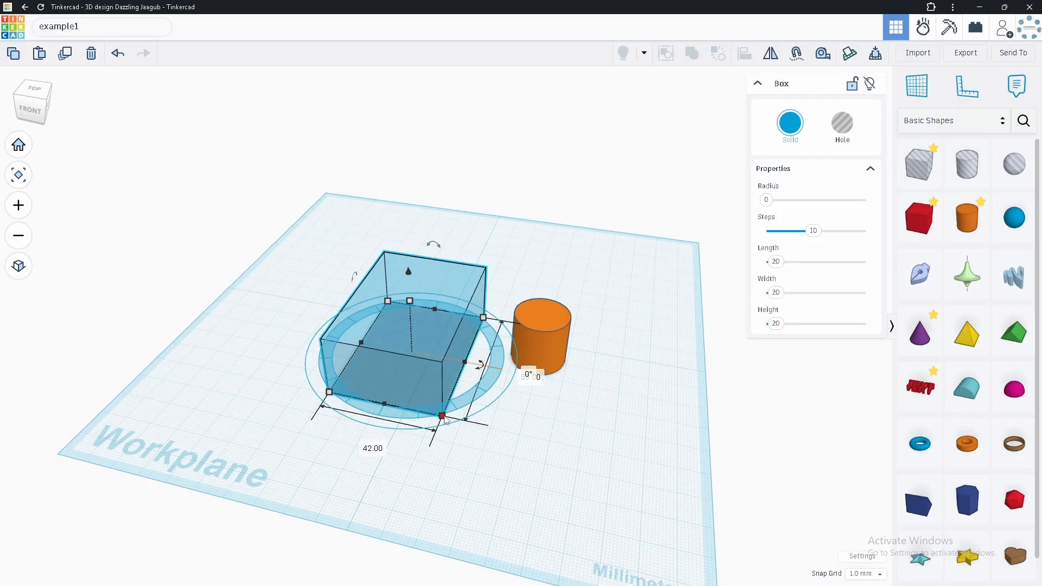
drag(444, 417, 433, 437)
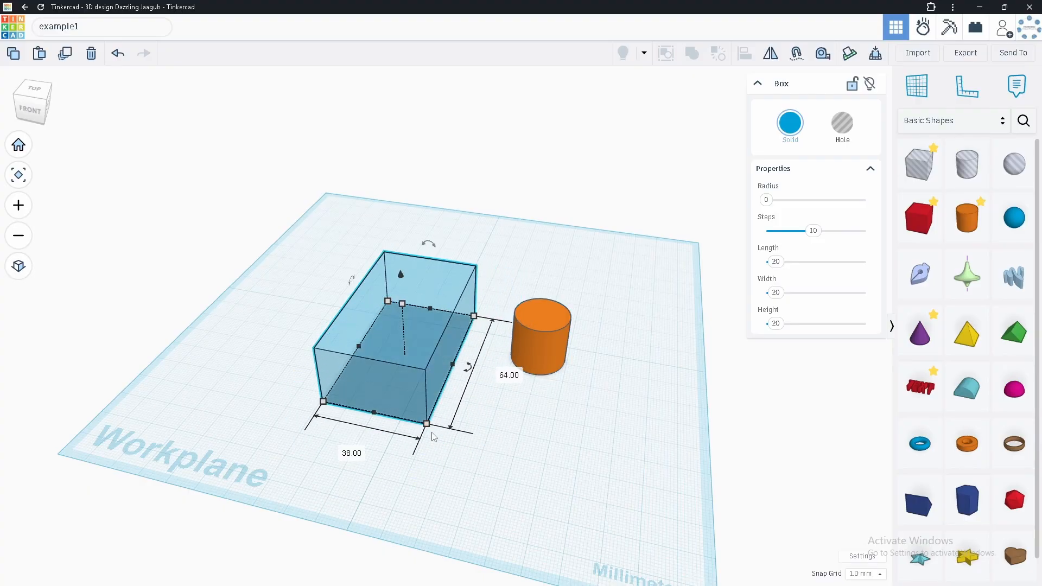
mouse_move(401, 303)
mouse_down()
mouse_move(381, 274)
mouse_move(402, 302)
mouse_move(400, 320)
mouse_move(379, 316)
mouse_move(414, 288)
mouse_move(337, 331)
mouse_move(405, 302)
mouse_move(397, 284)
mouse_move(414, 305)
mouse_move(408, 316)
mouse_move(412, 285)
mouse_move(228, 271)
mouse_move(423, 307)
mouse_move(403, 303)
mouse_up()
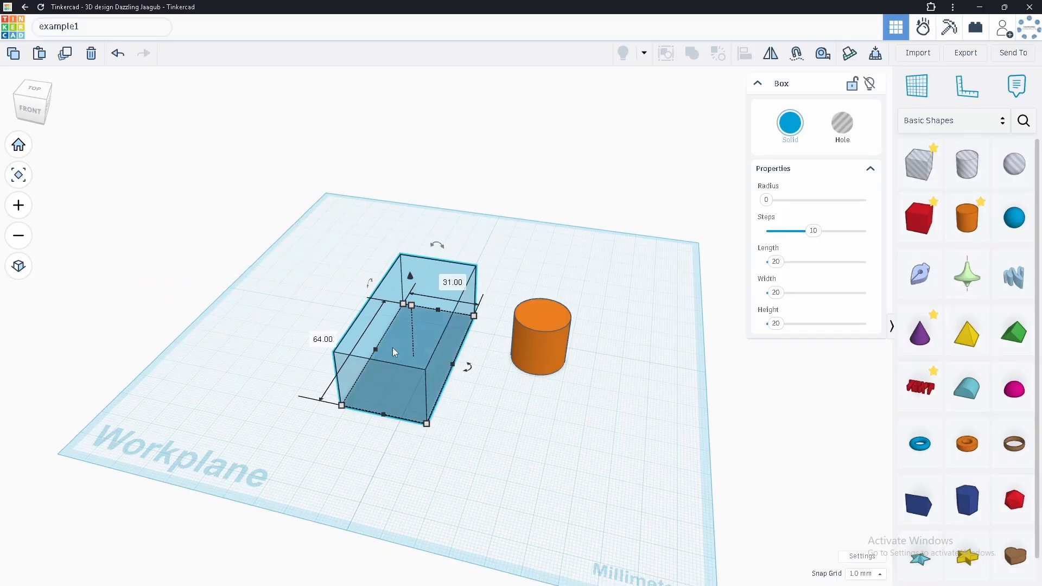
Step: Try resizing the transparent box's footprint freehand from its side and corners, ending at about 45 by 61 mm
drag(376, 354, 316, 361)
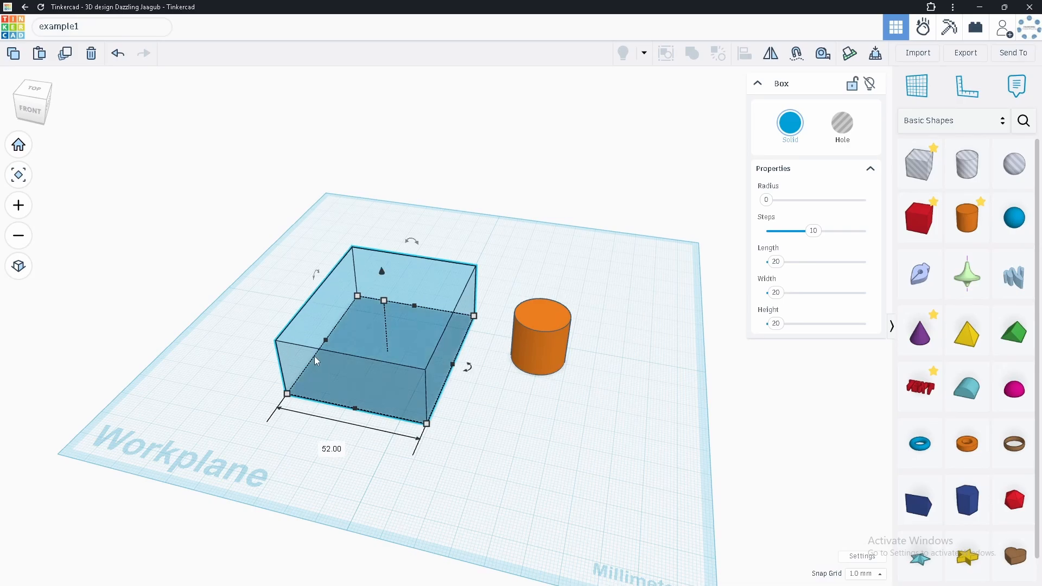
drag(287, 394, 359, 390)
drag(389, 345, 369, 336)
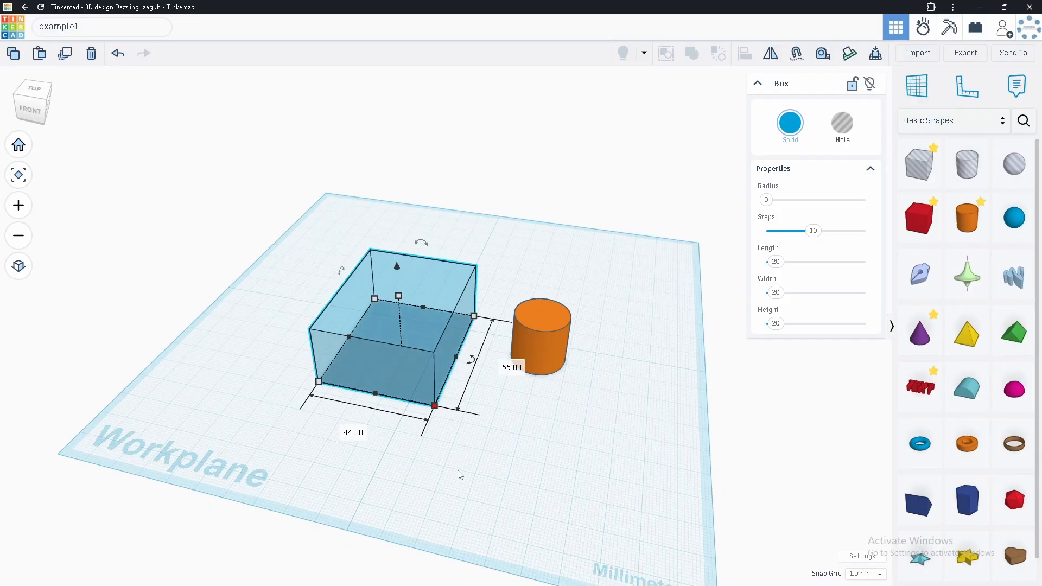
drag(434, 408, 431, 420)
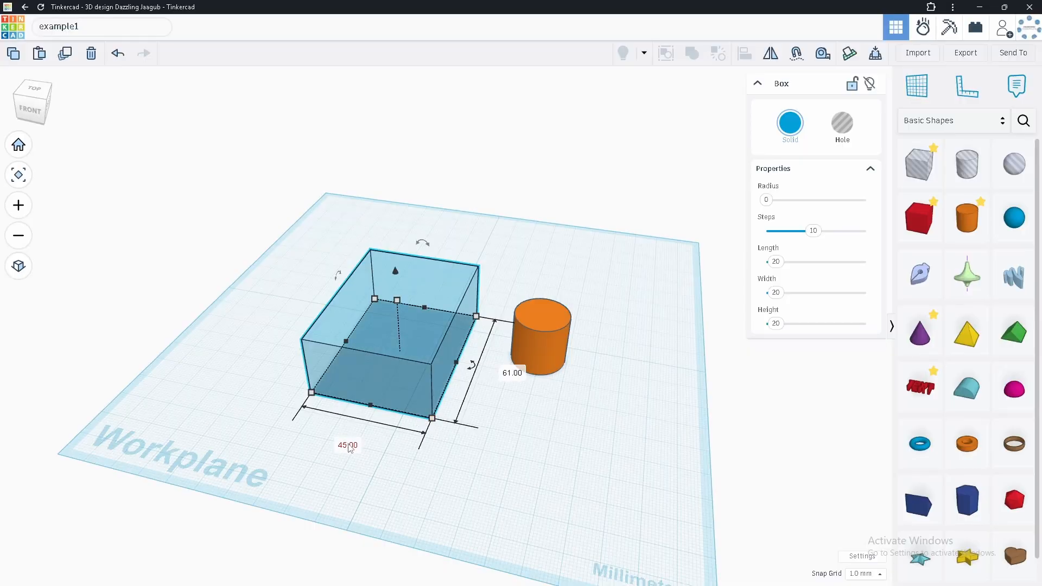
Step: Set the transparent box's footprint to exactly 55 by 55 mm
click(348, 446)
text(55)
key(Return)
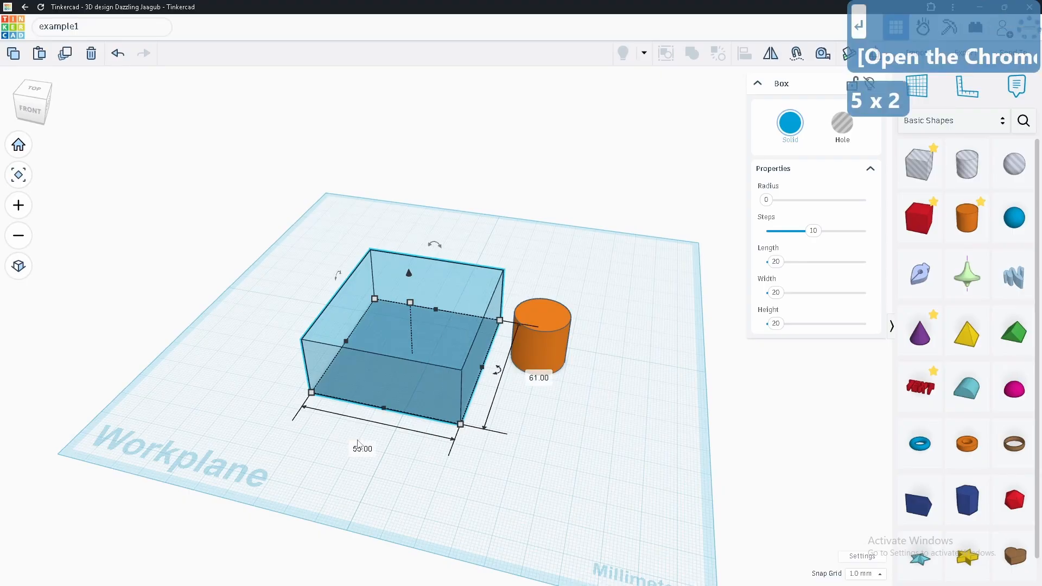
click(536, 380)
text(55)
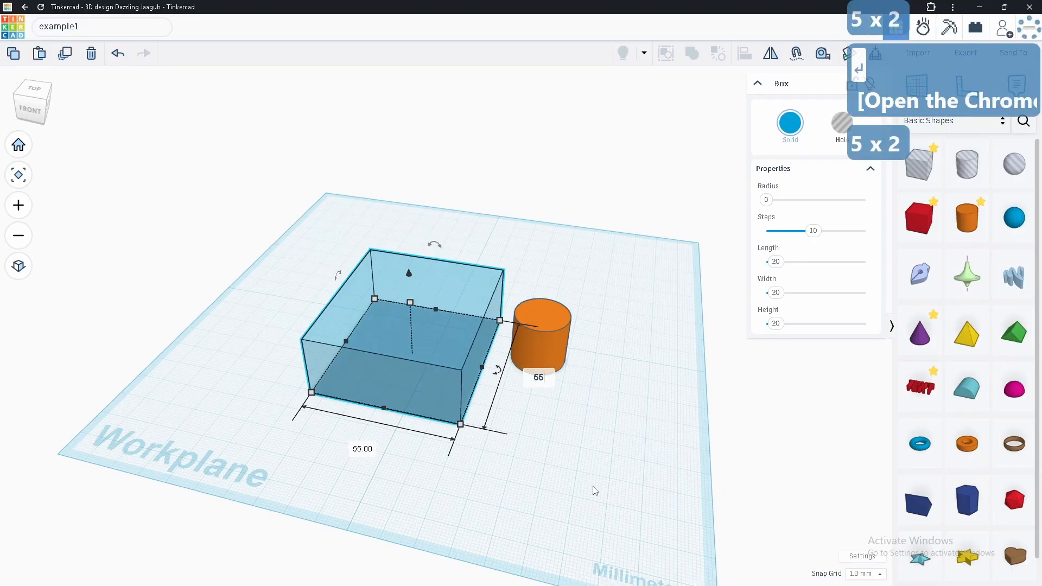
key(Return)
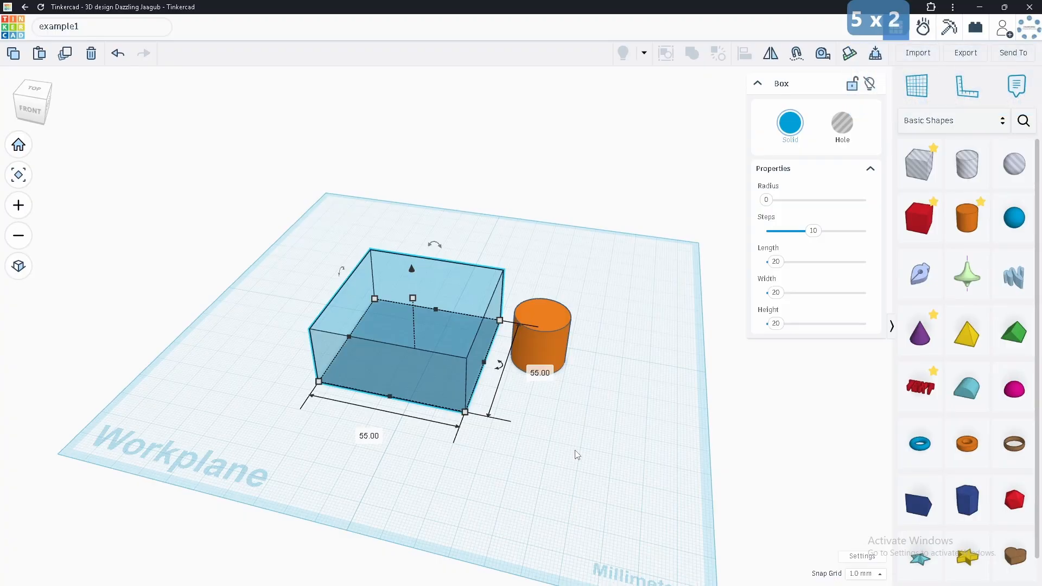
Step: Move the transparent box farther from the cylinder and set its height to 55 mm
drag(440, 351, 363, 384)
mouse_move(367, 318)
mouse_down()
mouse_move(360, 253)
mouse_move(371, 315)
mouse_move(359, 314)
mouse_move(354, 208)
mouse_move(364, 274)
mouse_up()
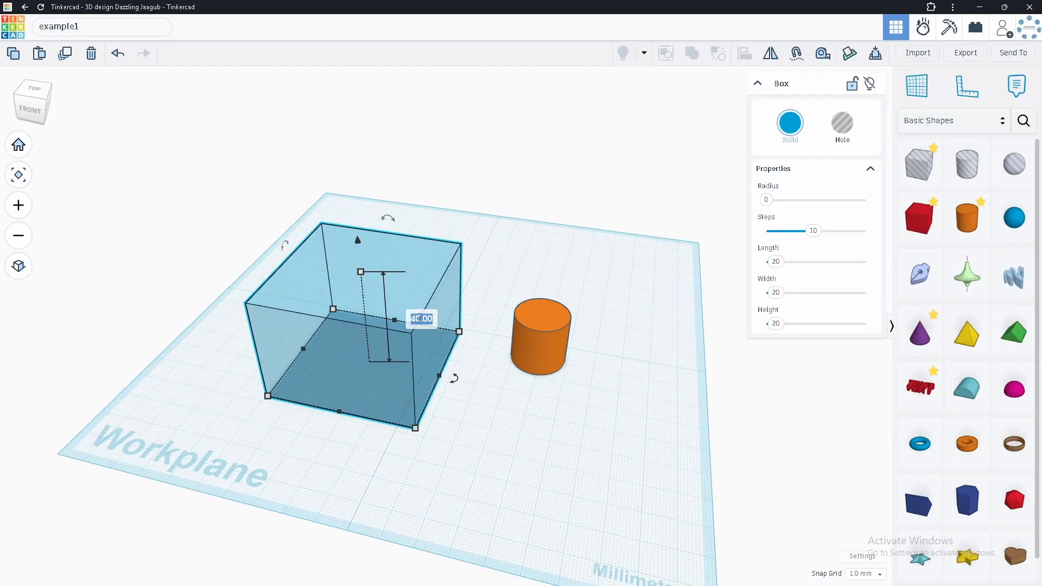
text(55)
key(Return)
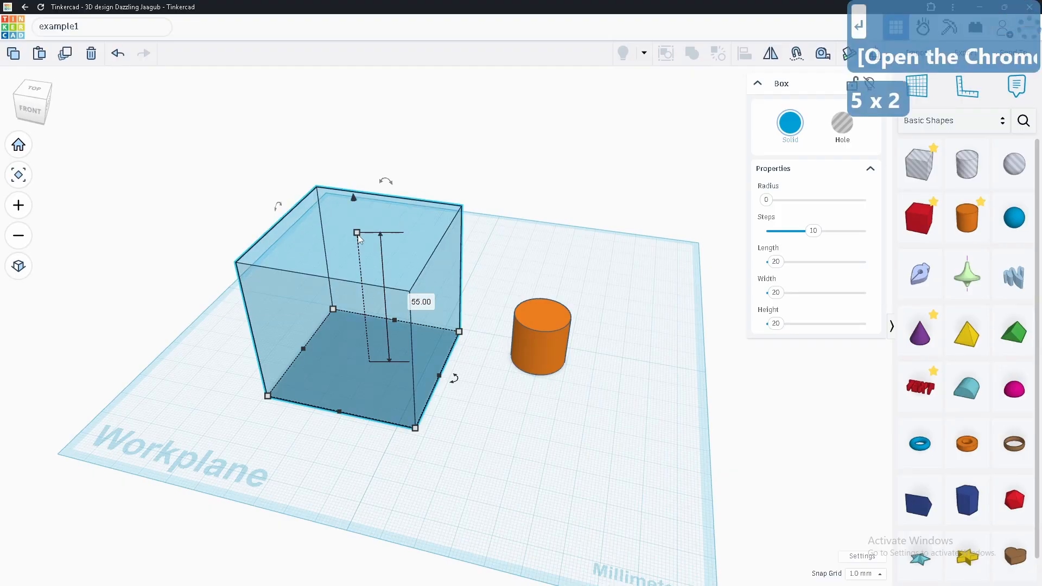
Step: Move the orange cylinder about 19 mm sideways and 27 mm forward so it stands close beside the box
right_drag(369, 354, 406, 322)
middle_drag(425, 313, 454, 354)
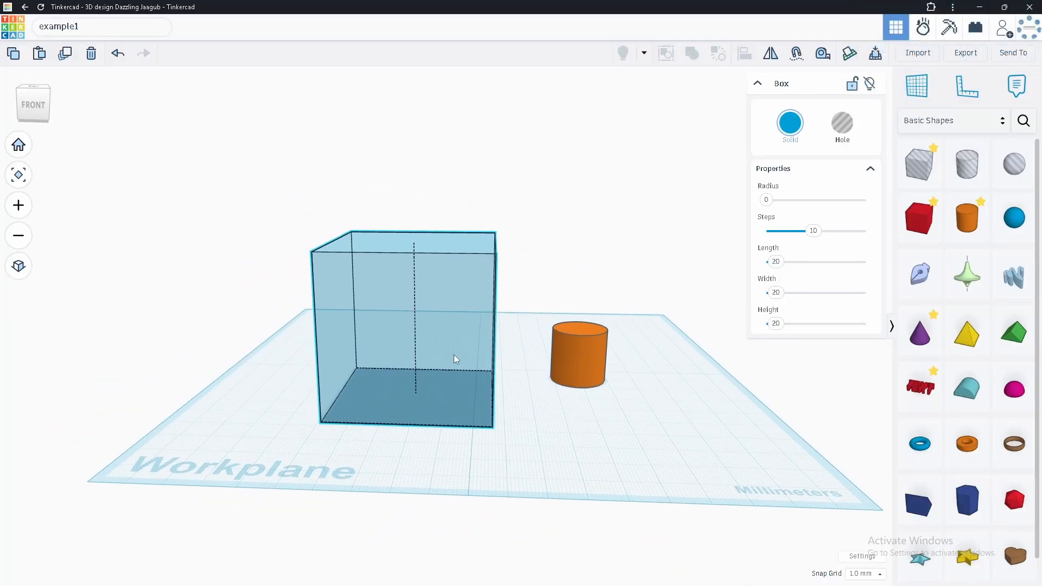
click(587, 363)
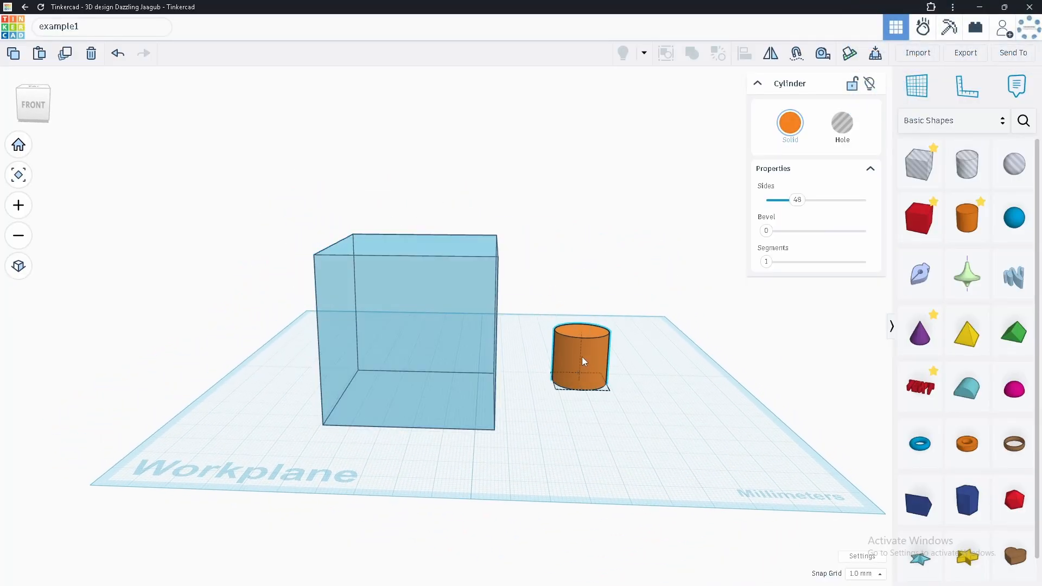
drag(582, 357, 540, 383)
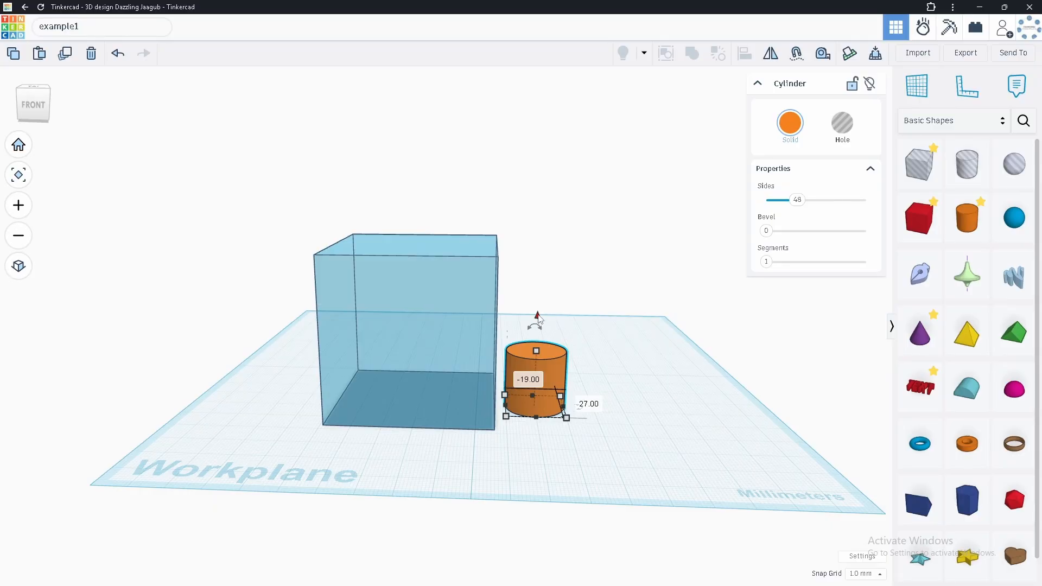
Step: Try lifting the cylinder above the workplane, lower it partway, and drop it back onto the workplane
drag(537, 318, 526, 143)
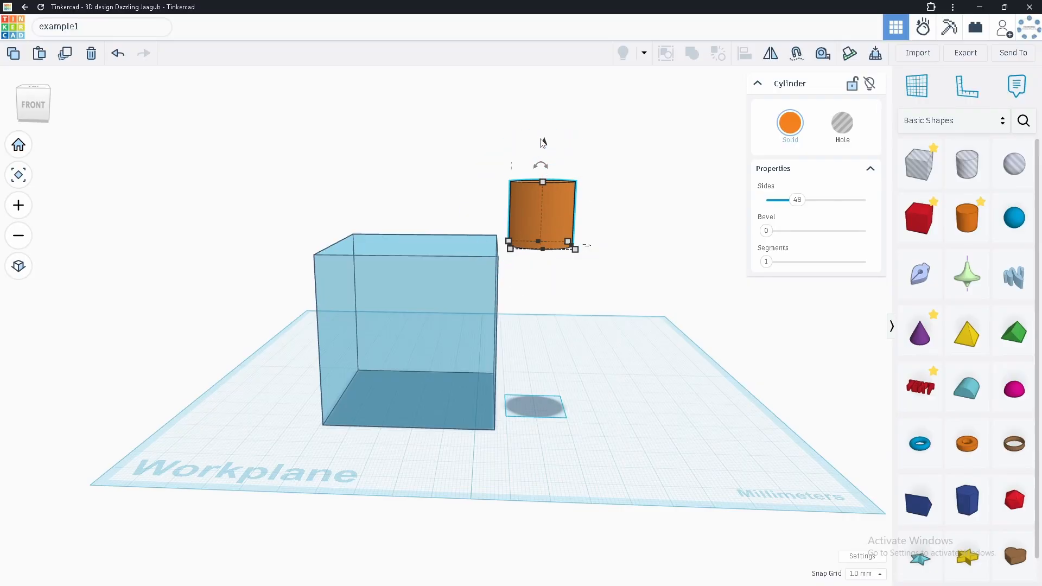
drag(543, 142, 555, 240)
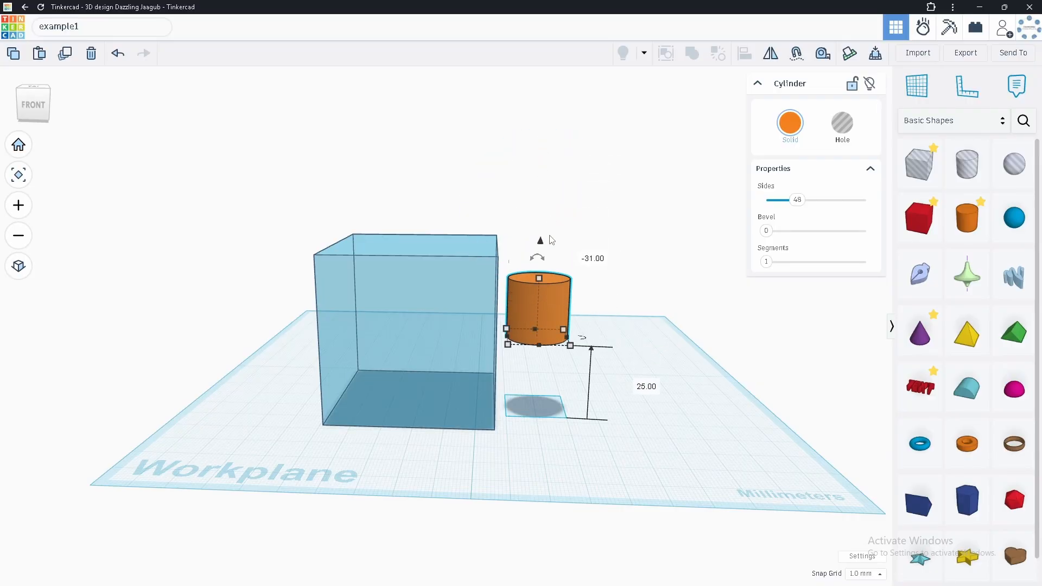
key(d)
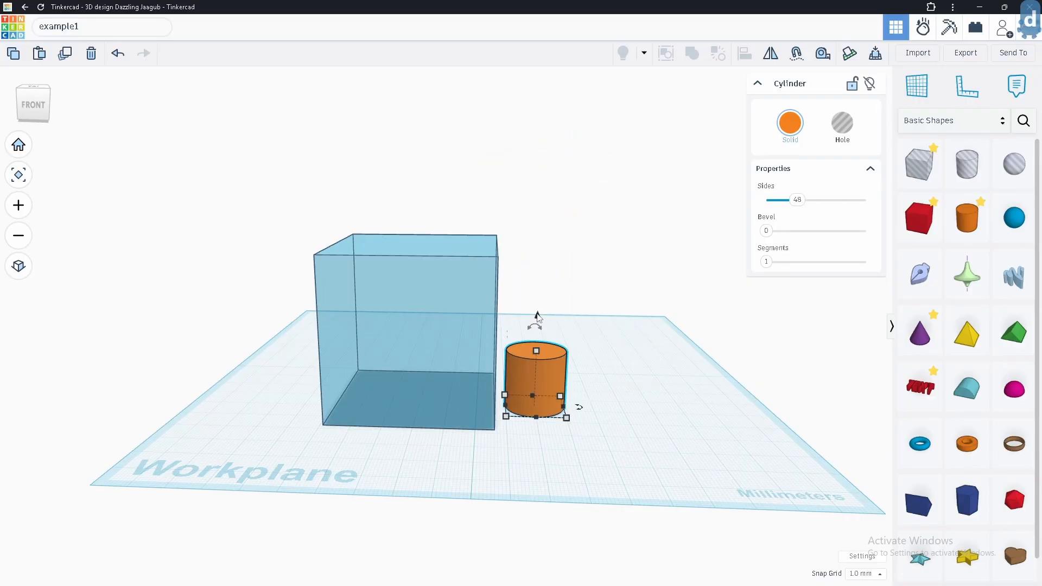
Step: Raise the orange cylinder to 55 mm above the workplane, level with the box's top
drag(538, 317, 542, 182)
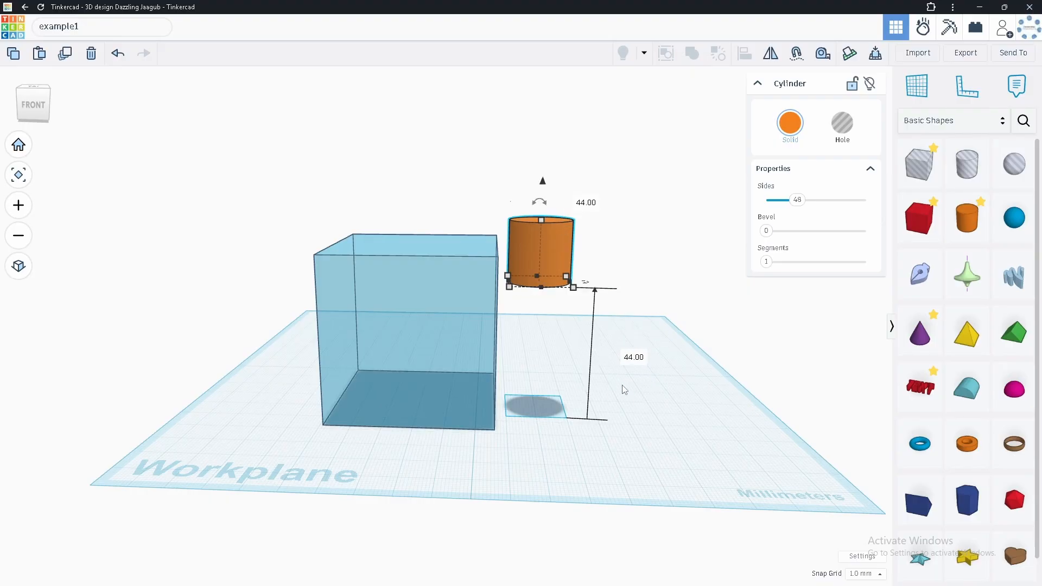
drag(542, 182, 543, 147)
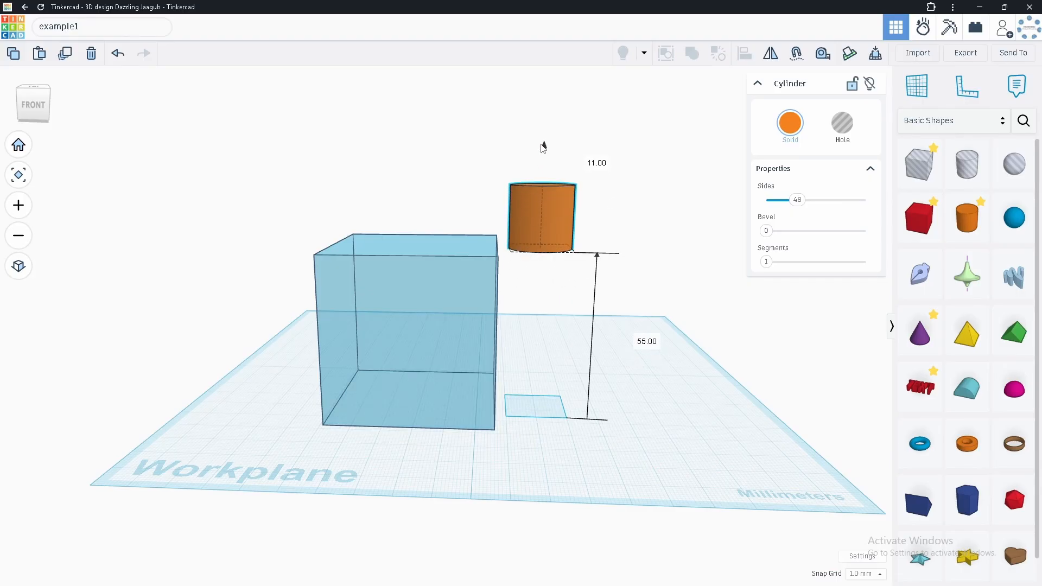
drag(543, 148, 544, 145)
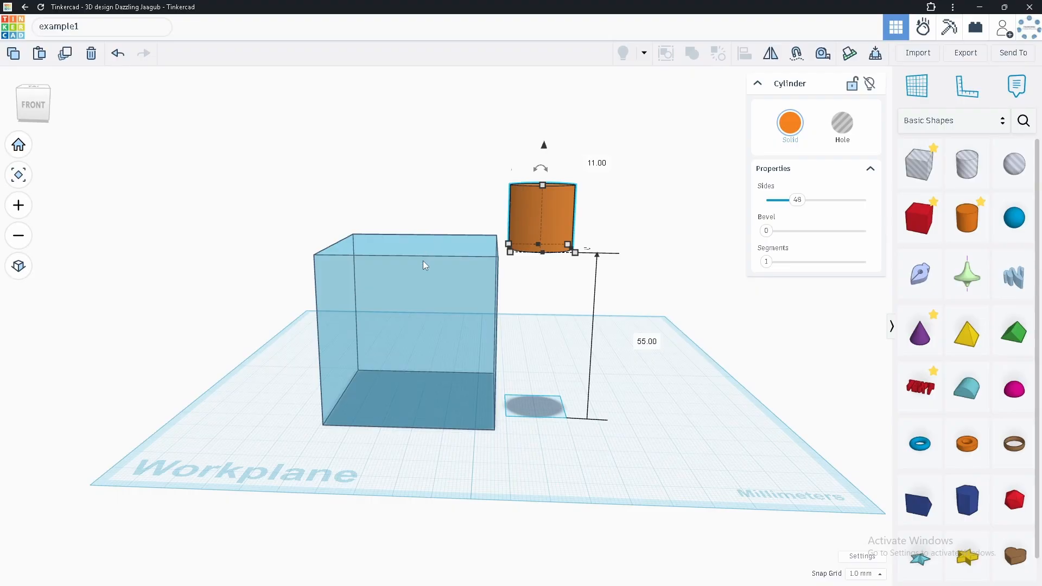
Step: Move the raised cylinder over the box and nudge it in small steps to about the middle of the box's top face
right_drag(424, 261, 421, 310)
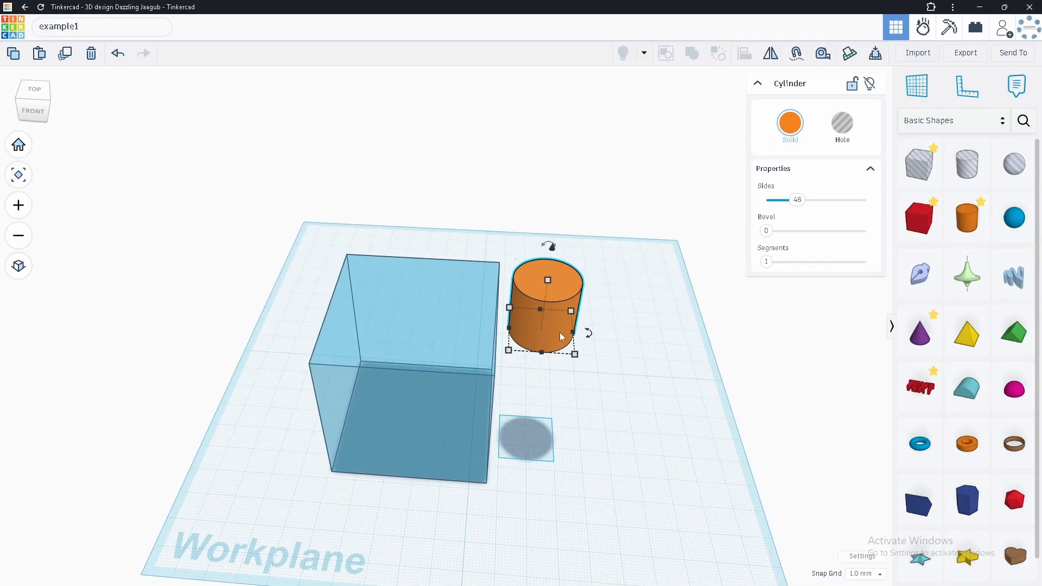
drag(551, 332, 442, 319)
key(Left)
key(Left)
key(Left)
key(Left)
key(Left)
key(Left)
key(Left)
key(Left)
key(Left)
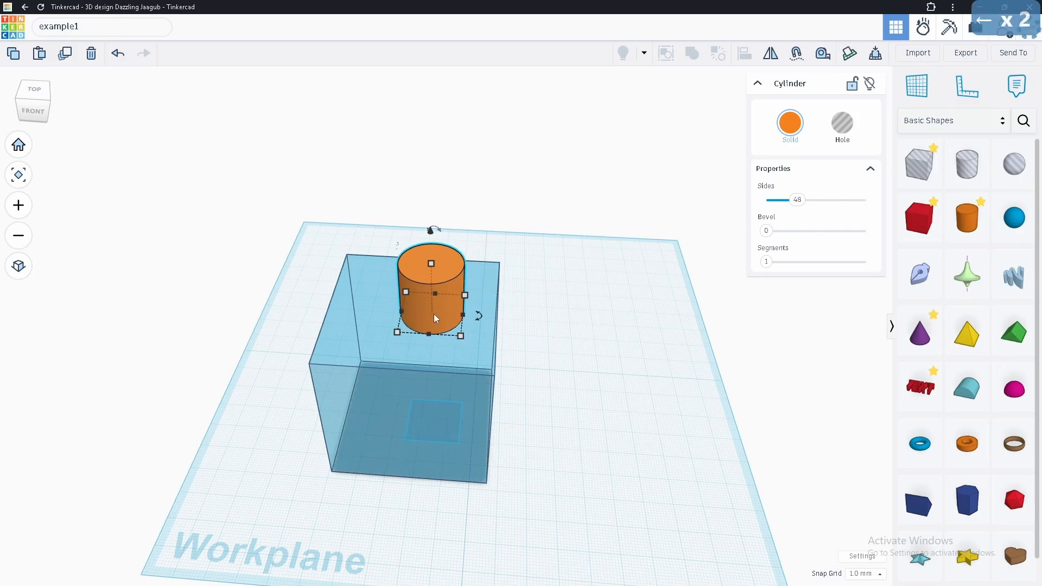
key(Left)
key(Up)
key(Up)
key(Up)
key(Up)
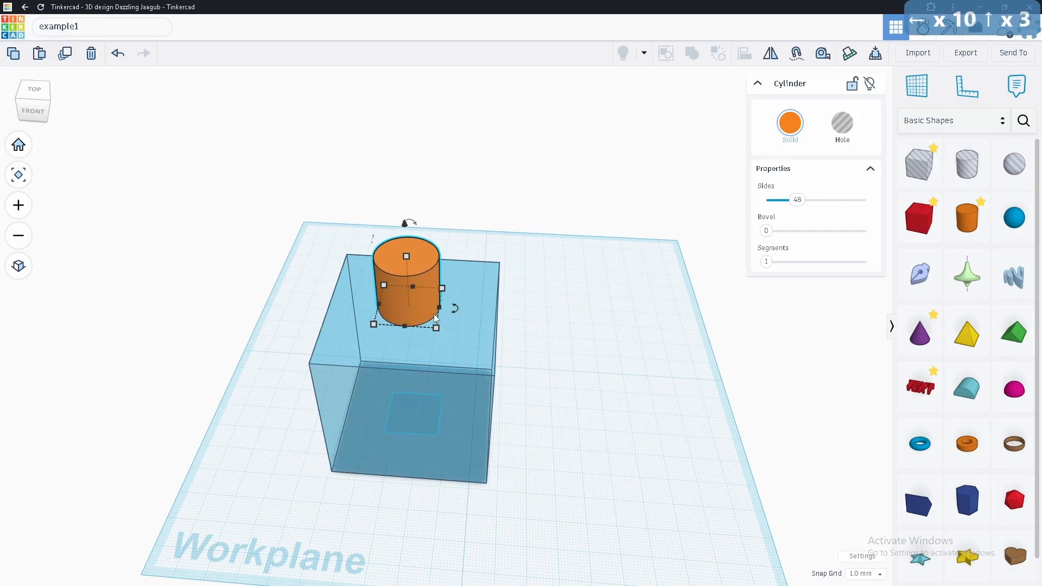
key(Right)
key(Right)
key(Right)
key(Right)
key(Down)
key(Down)
key(Down)
key(Left)
key(Left)
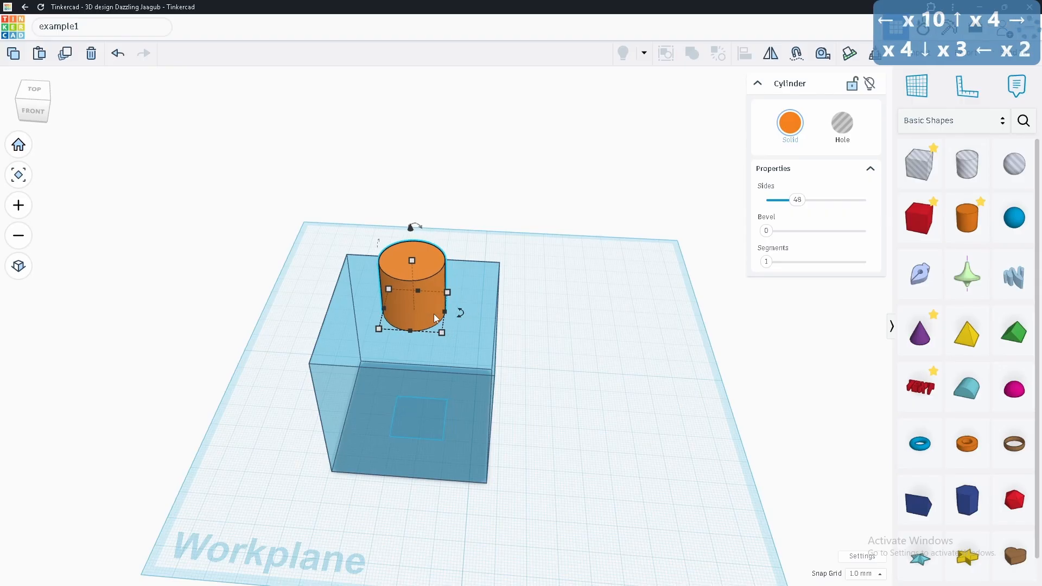
key(Up)
key(Right)
key(Right)
key(Right)
key(Down)
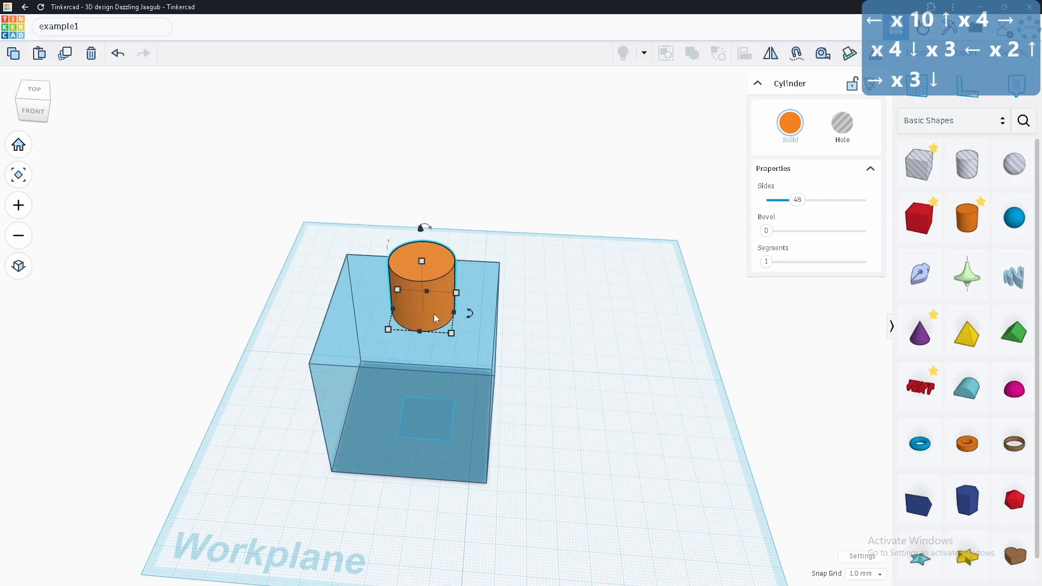
key(Left)
key(Left)
key(Right)
key(Right)
key(Right)
key(Up)
key(Up)
key(Down)
key(Left)
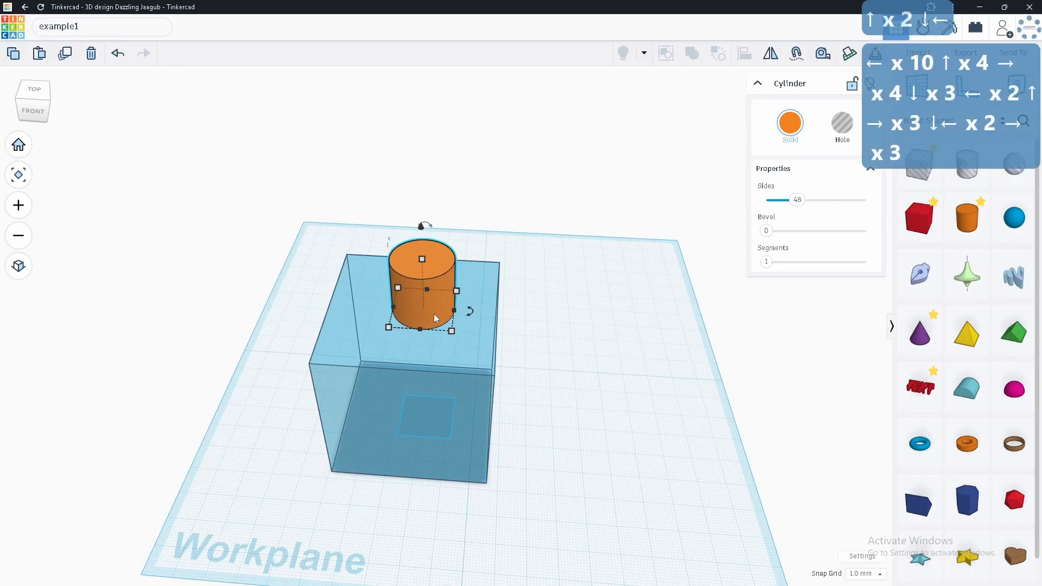
key(Left)
key(Down)
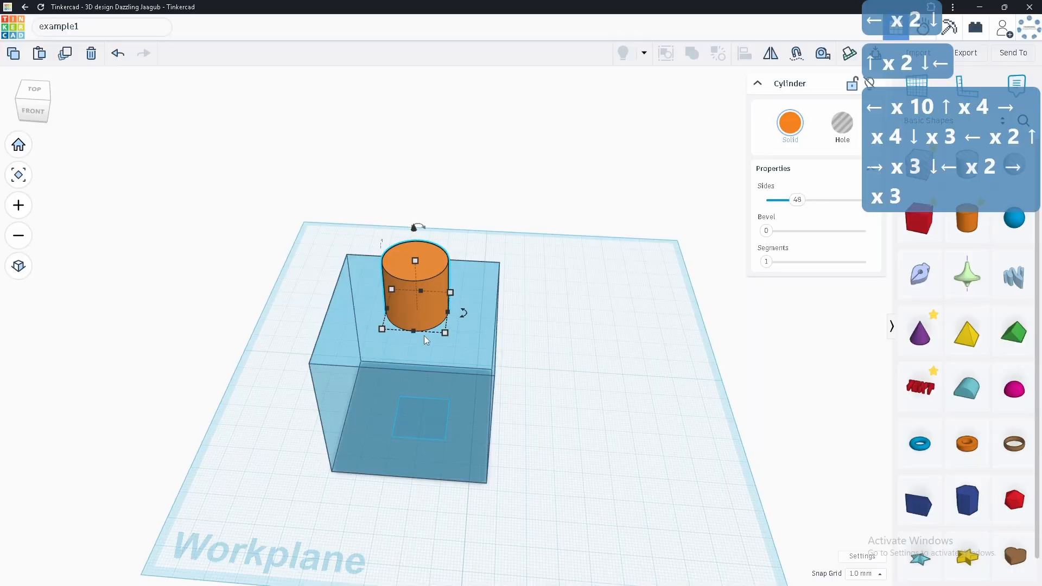
key(Right)
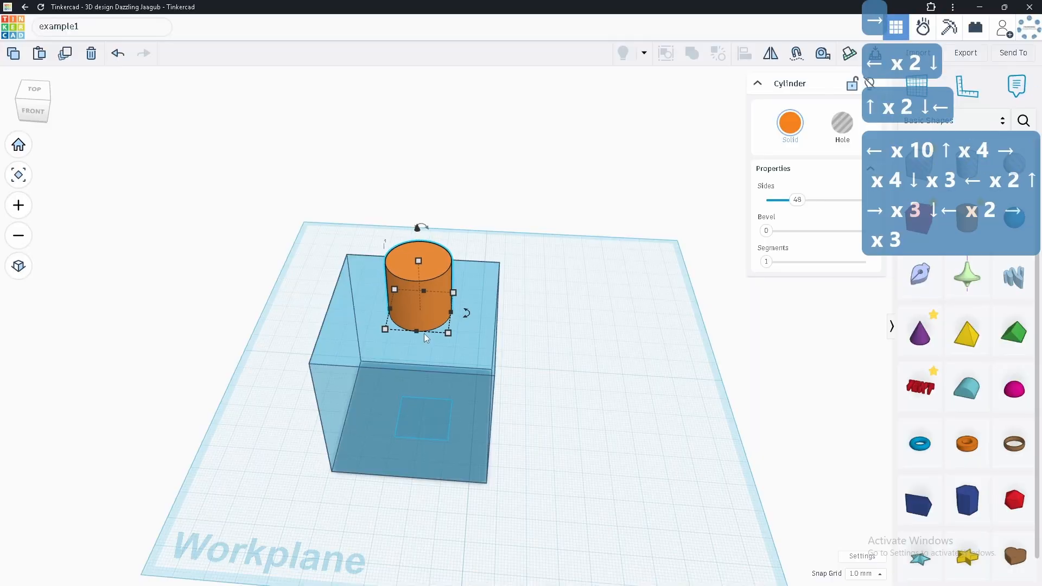
mouse_move(428, 311)
mouse_down()
mouse_move(438, 309)
mouse_move(429, 333)
mouse_move(444, 331)
mouse_move(429, 323)
mouse_up()
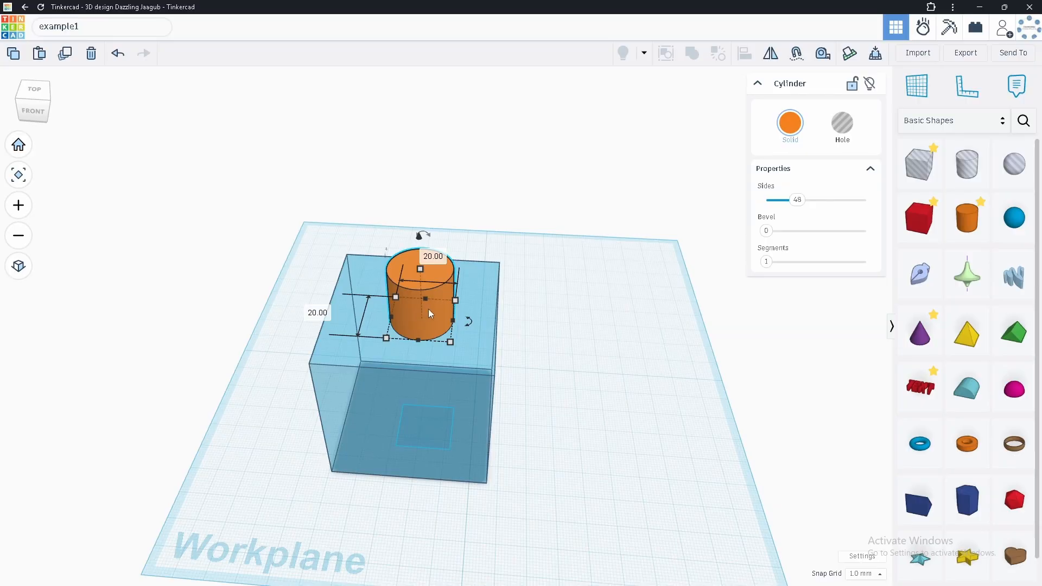
Step: Move the transparent box out from under the cylinder, about 94 mm sideways and 21 mm forward, to the workplane's front corner
scroll(434, 311, down, 6)
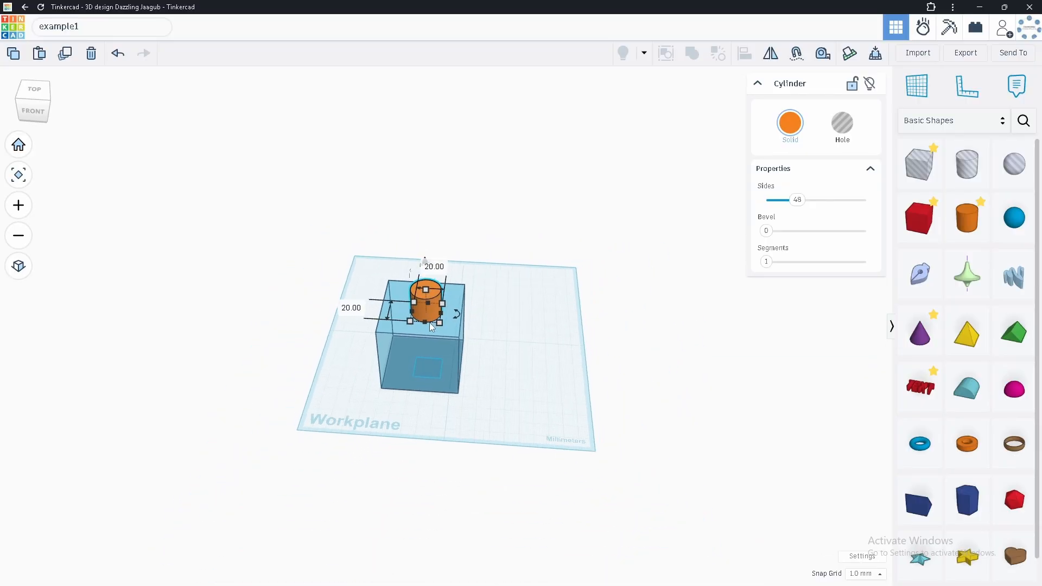
scroll(430, 347, down, 4)
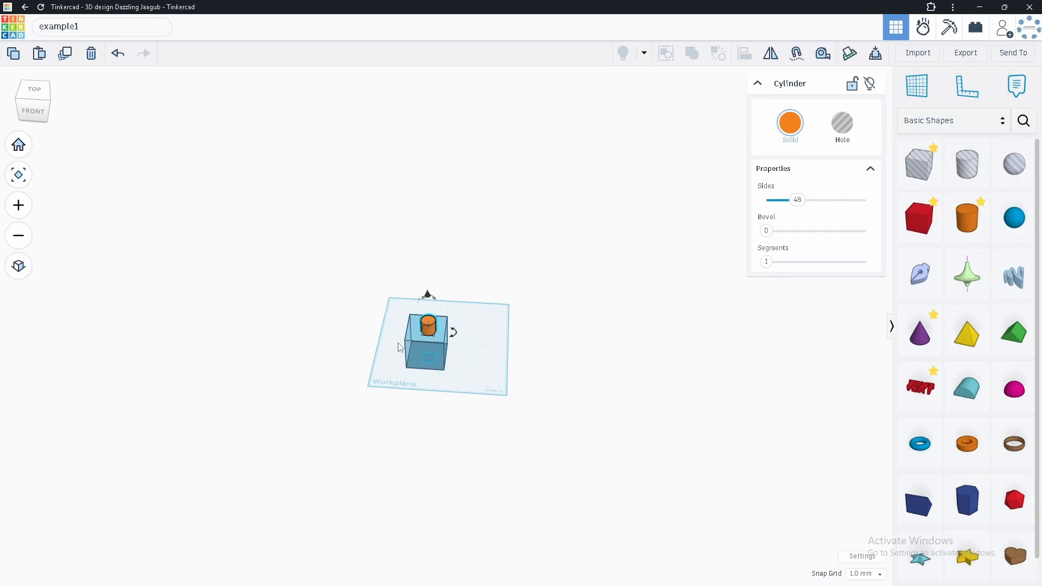
scroll(423, 332, up, 5)
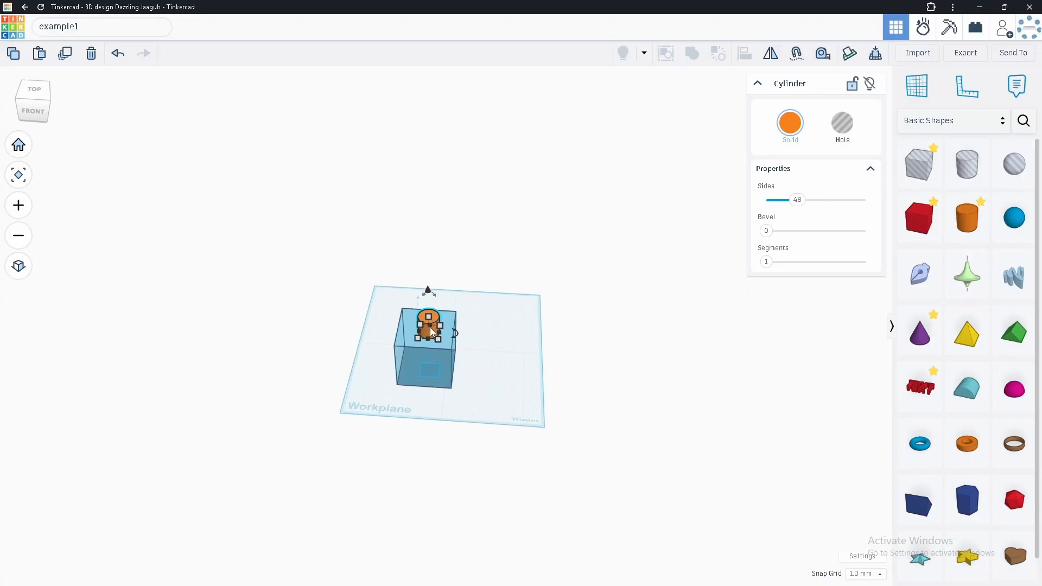
scroll(432, 329, down, 4)
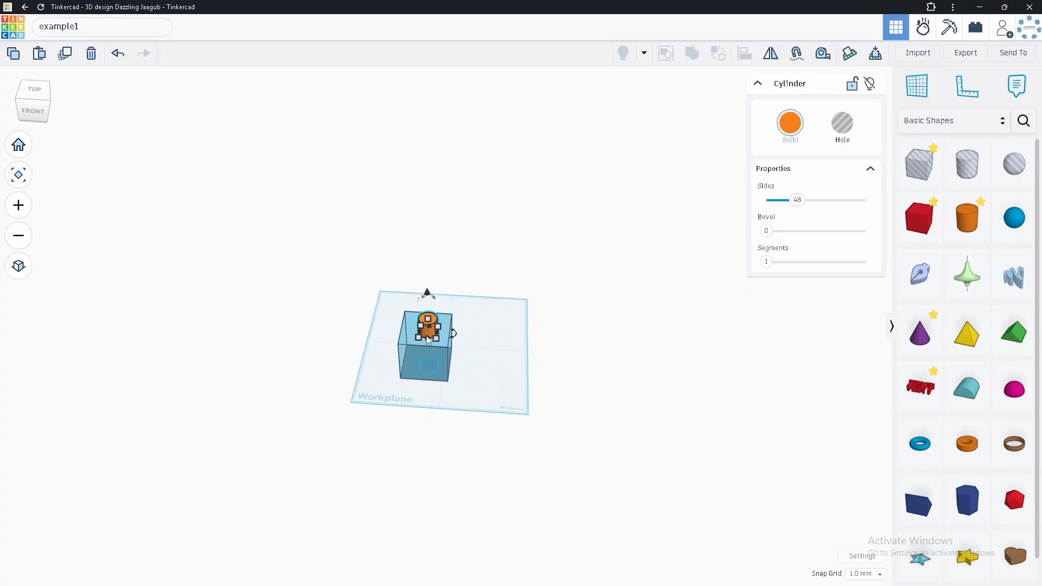
scroll(429, 332, up, 4)
scroll(428, 329, up, 1)
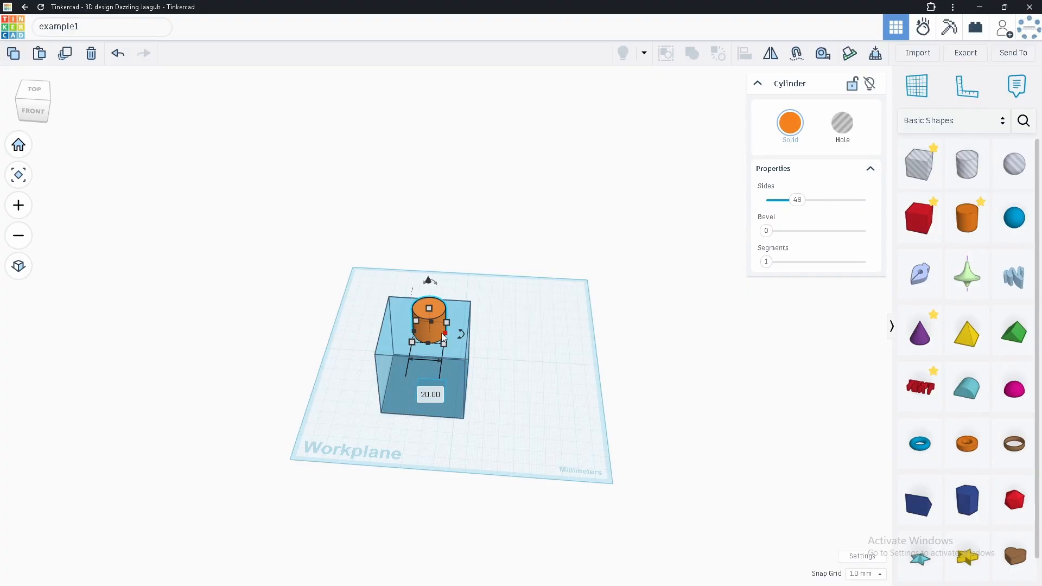
click(448, 374)
drag(449, 376, 599, 411)
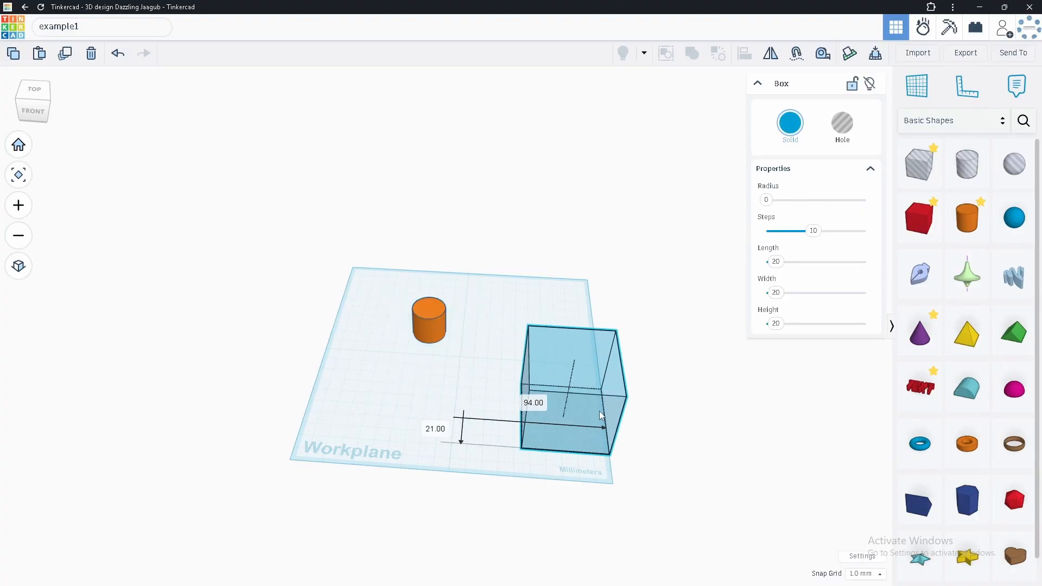
Step: Move the raised cylinder about 54 mm away from the box's side and 82 mm forward, past the workplane's front edge
drag(439, 325, 328, 428)
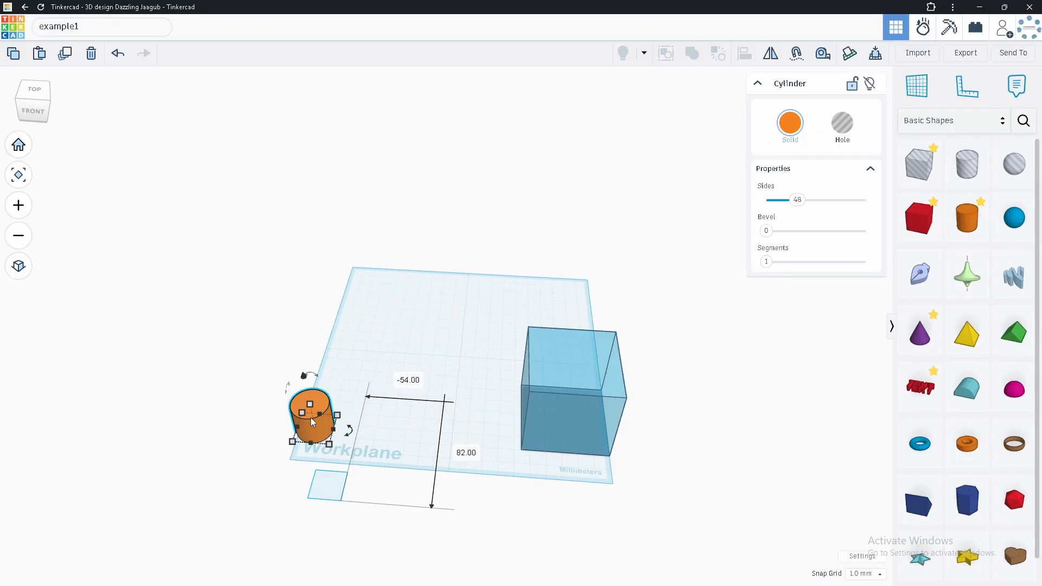
scroll(309, 418, up, 2)
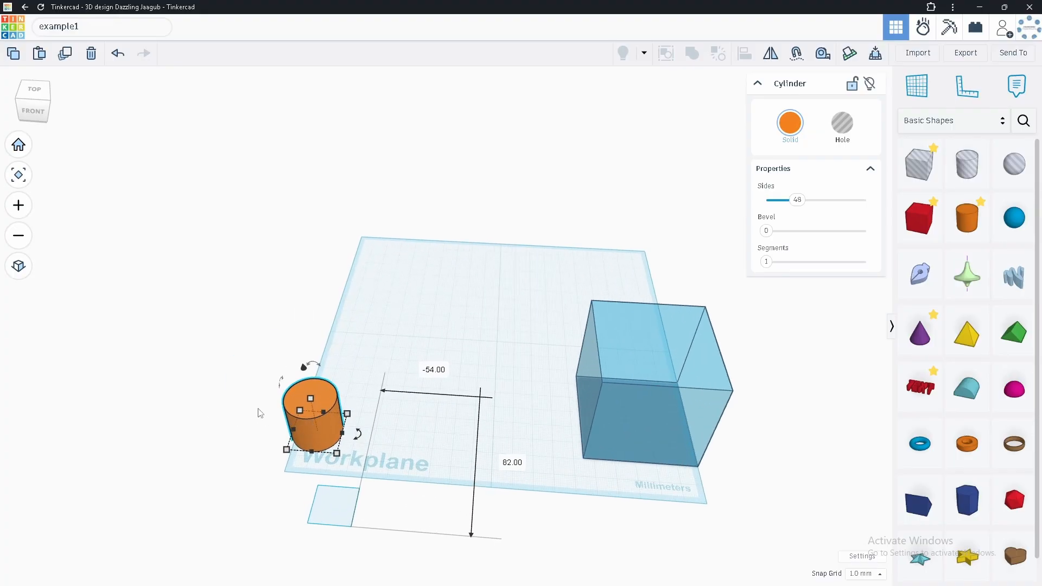
scroll(308, 423, up, 4)
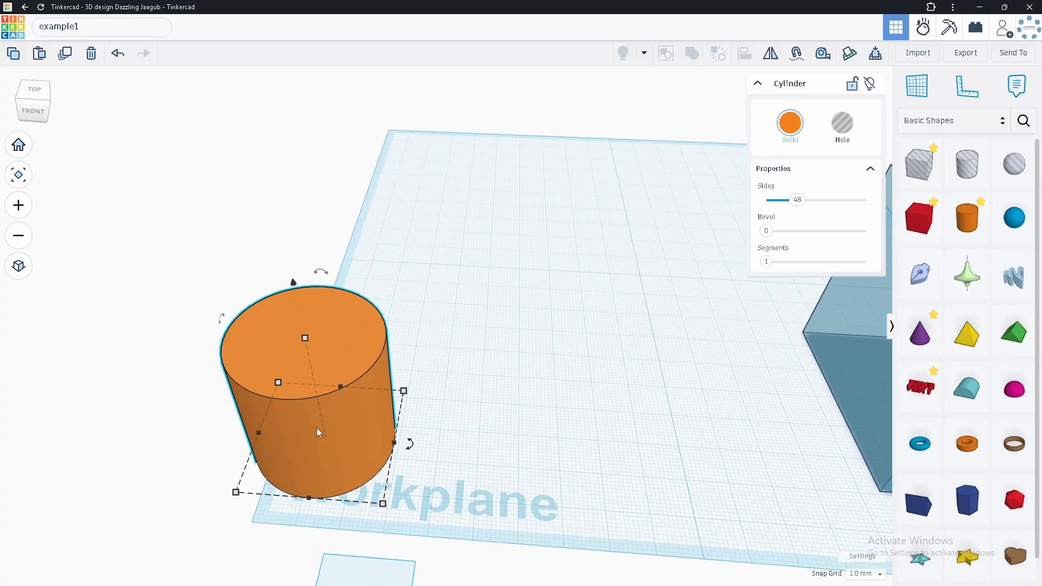
Step: Move the transparent box about 52 mm sideways and 26 mm back, from the workplane's front corner towards its middle
scroll(317, 428, up, 3)
scroll(318, 426, down, 6)
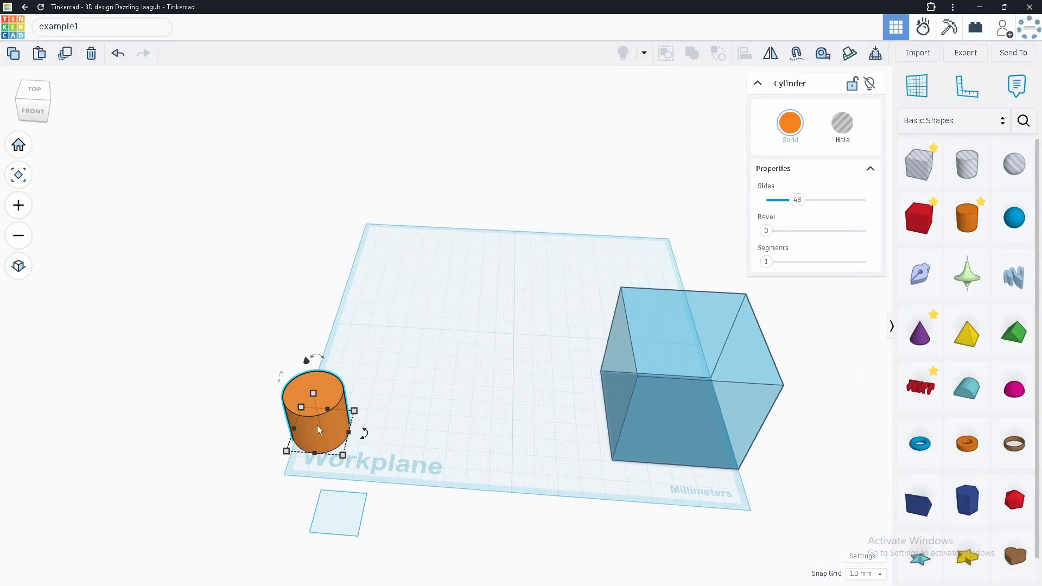
scroll(318, 429, down, 2)
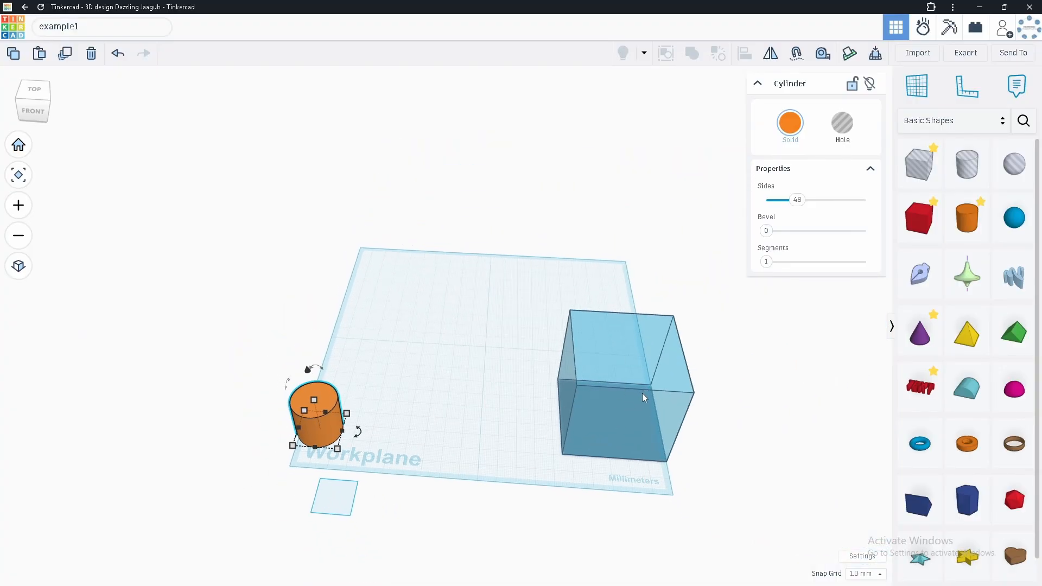
scroll(646, 395, up, 4)
scroll(651, 405, up, 4)
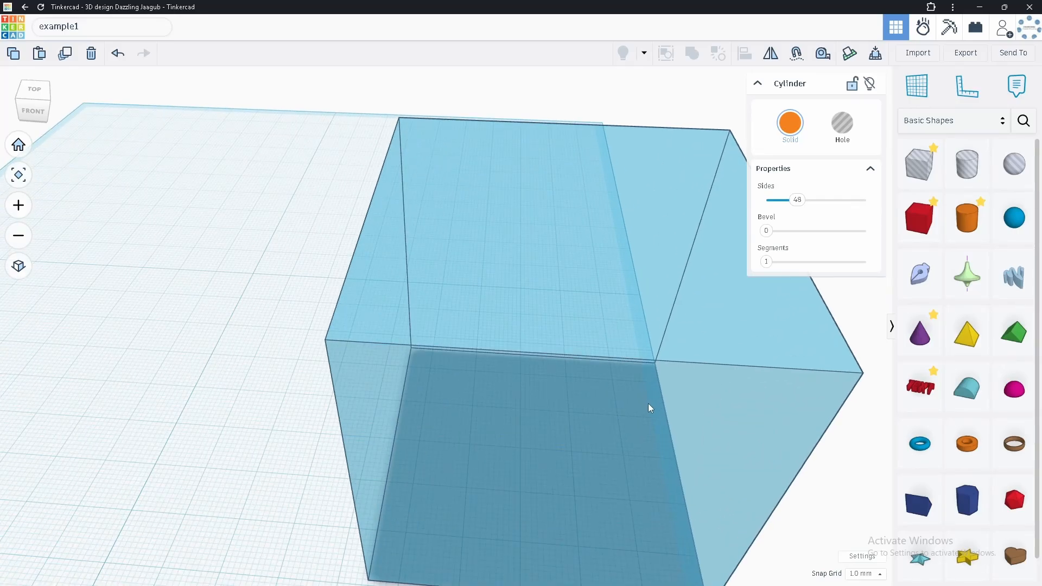
scroll(650, 407, down, 8)
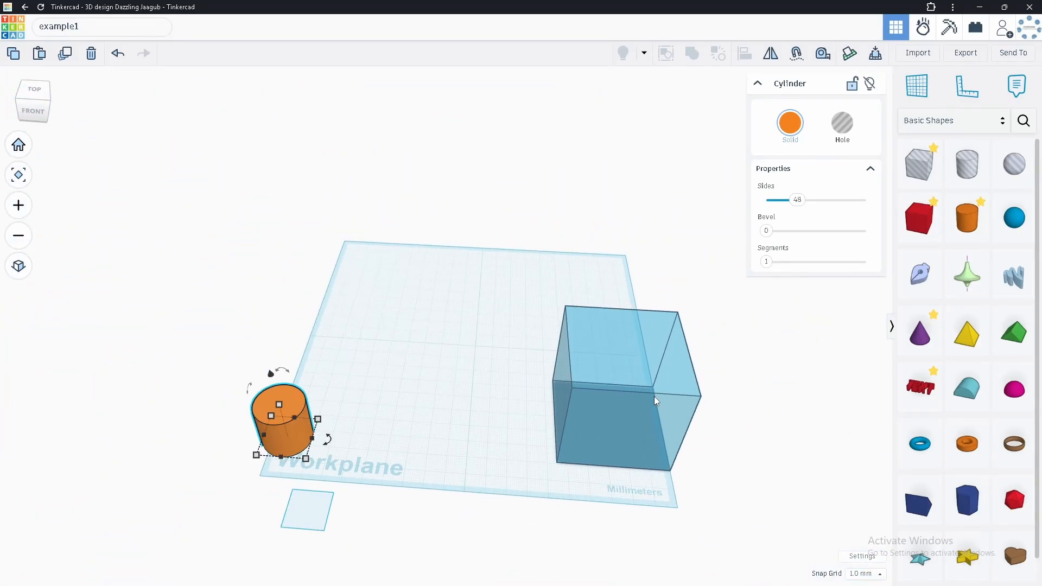
scroll(652, 399, down, 2)
click(619, 405)
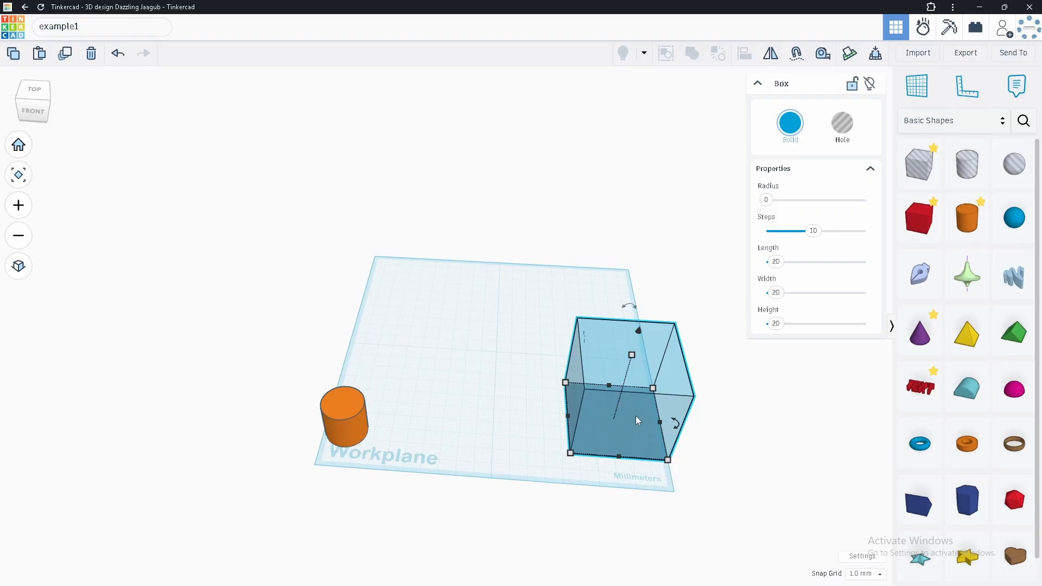
drag(636, 415, 534, 379)
scroll(561, 373, up, 1)
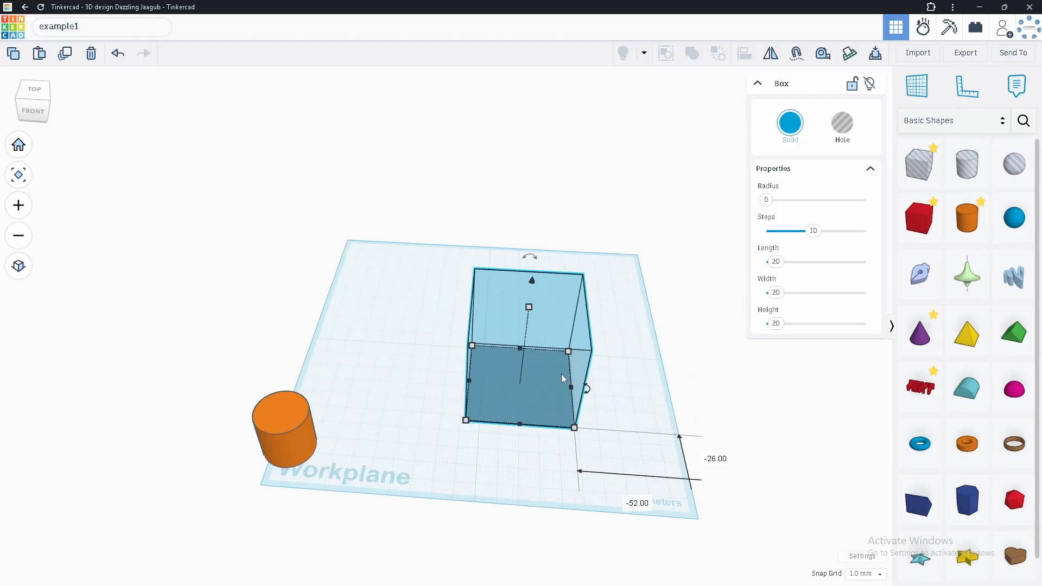
Step: Set the box's Steps property to 1, try larger length, width and height values, and undo those size changes
scroll(562, 373, up, 6)
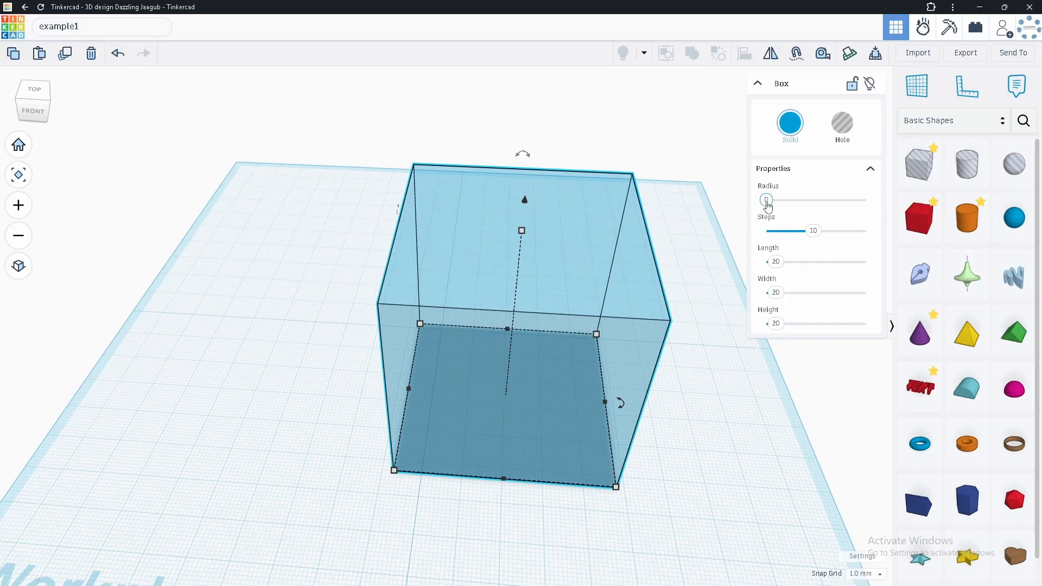
mouse_move(767, 205)
mouse_down()
mouse_move(869, 207)
mouse_move(767, 200)
mouse_up()
drag(813, 234, 821, 320)
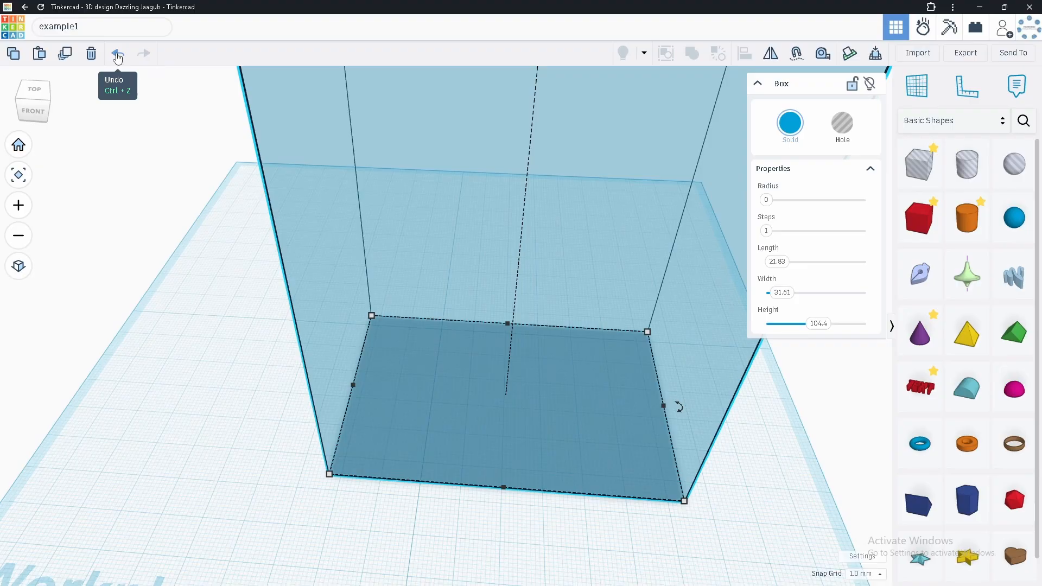
key(ctrl+z)
key(ctrl+z)
key(ctrl+z)
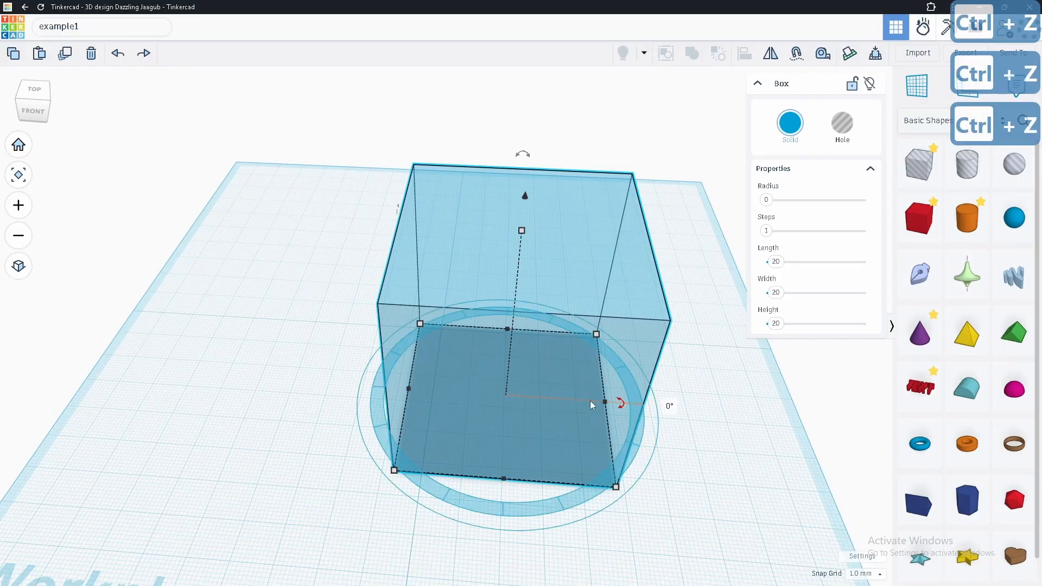
Step: Shift the box slightly back on the workplane and move the raised orange cylinder over the box's top face
drag(530, 411, 535, 389)
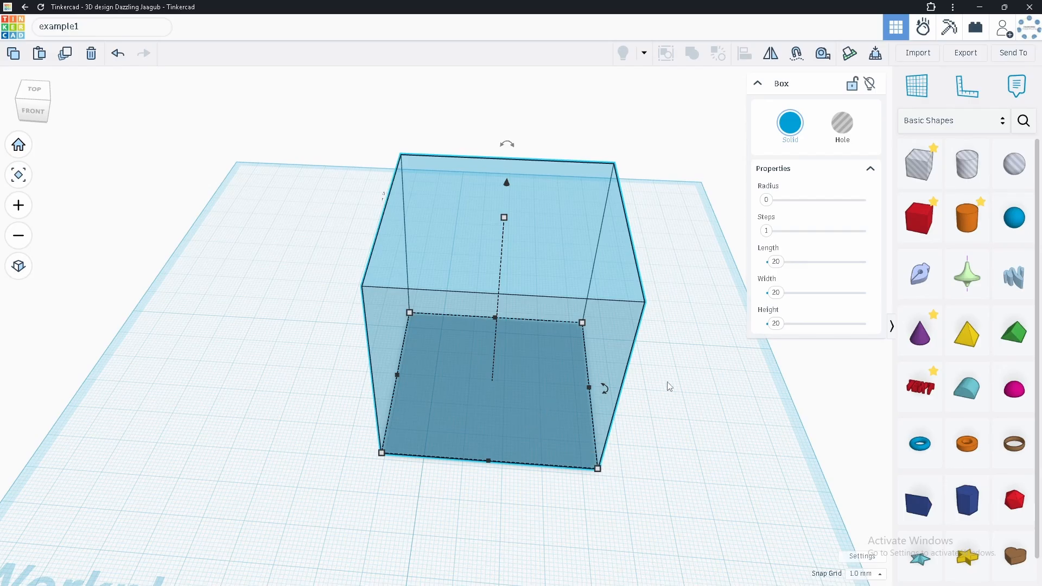
right_drag(686, 351, 396, 319)
drag(253, 140, 600, 269)
right_drag(628, 296, 596, 326)
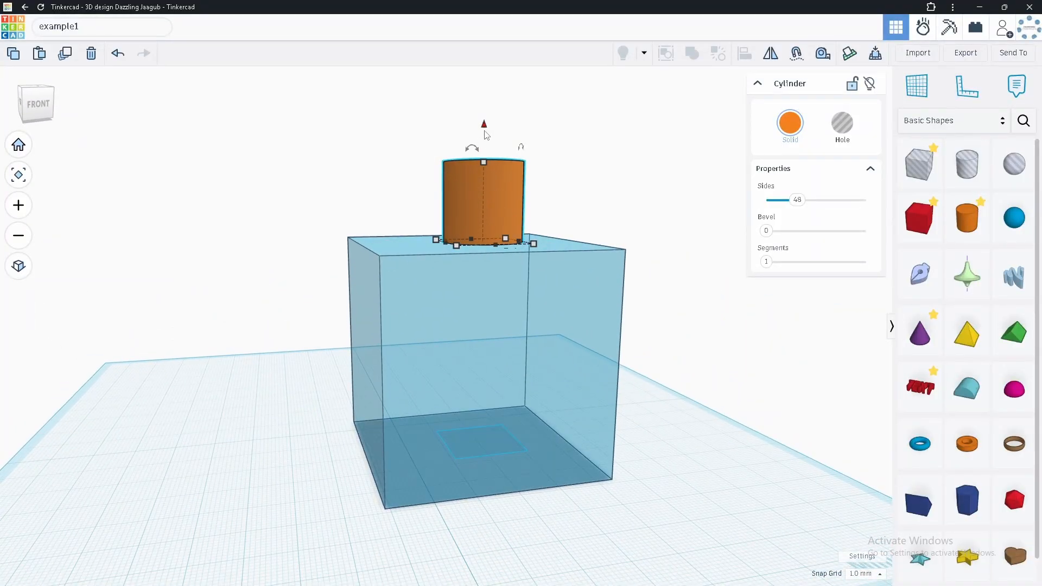
Step: Raise the cylinder to 56 mm above the workplane and examine the gap between its base and the box's top
drag(483, 126, 484, 119)
mouse_move(509, 302)
right_down()
mouse_move(493, 282)
mouse_move(465, 330)
mouse_move(563, 233)
mouse_move(494, 321)
mouse_move(508, 298)
right_up()
right_drag(484, 338, 446, 355)
scroll(441, 342, up, 3)
right_drag(448, 349, 452, 265)
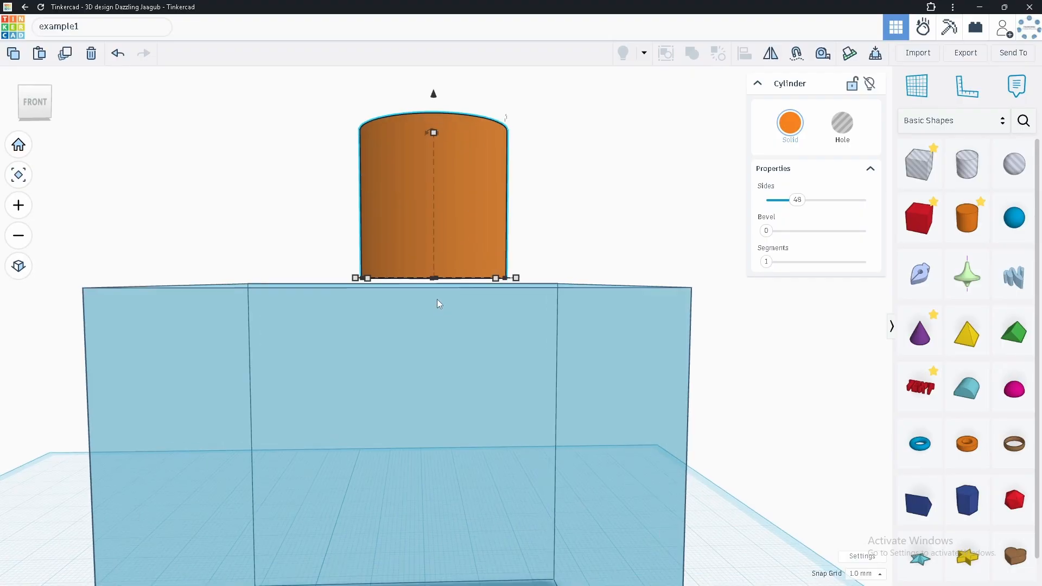
scroll(437, 268, up, 4)
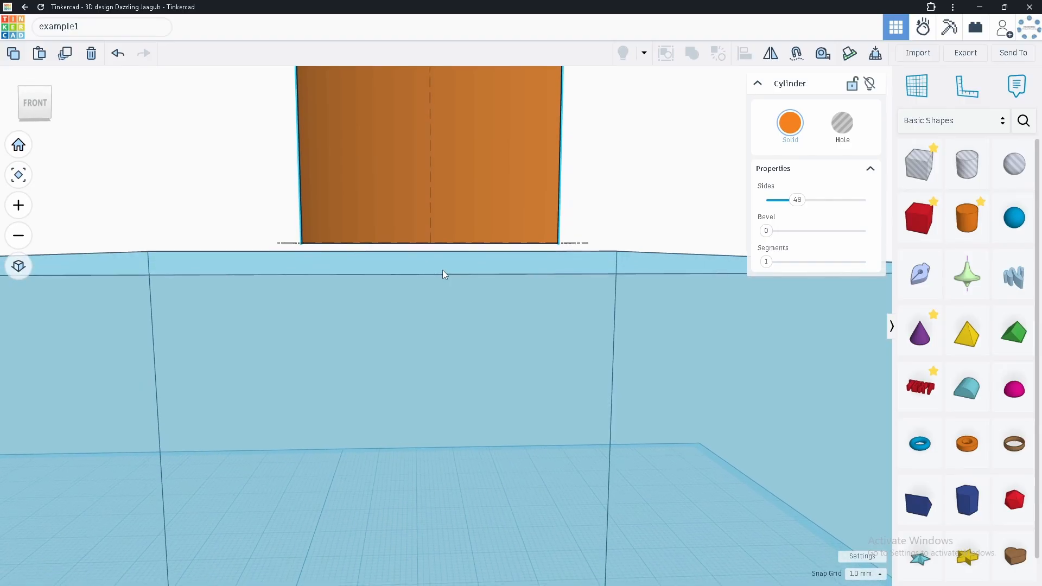
Step: Lower the cylinder by 2 mm to 54 mm above the workplane, and check its base against the box's top face
scroll(442, 270, down, 3)
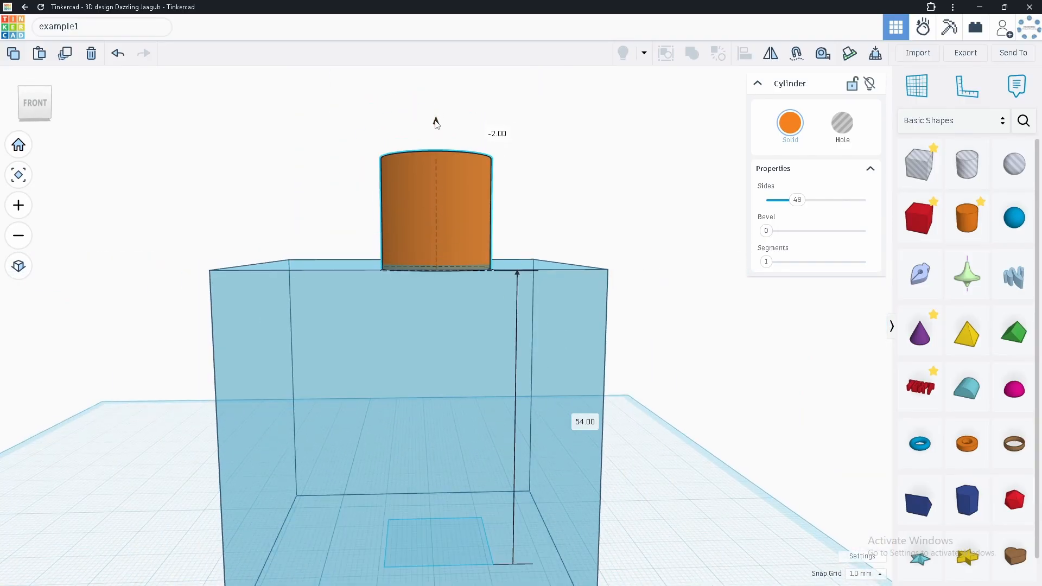
right_drag(470, 275, 475, 339)
scroll(469, 341, down, 2)
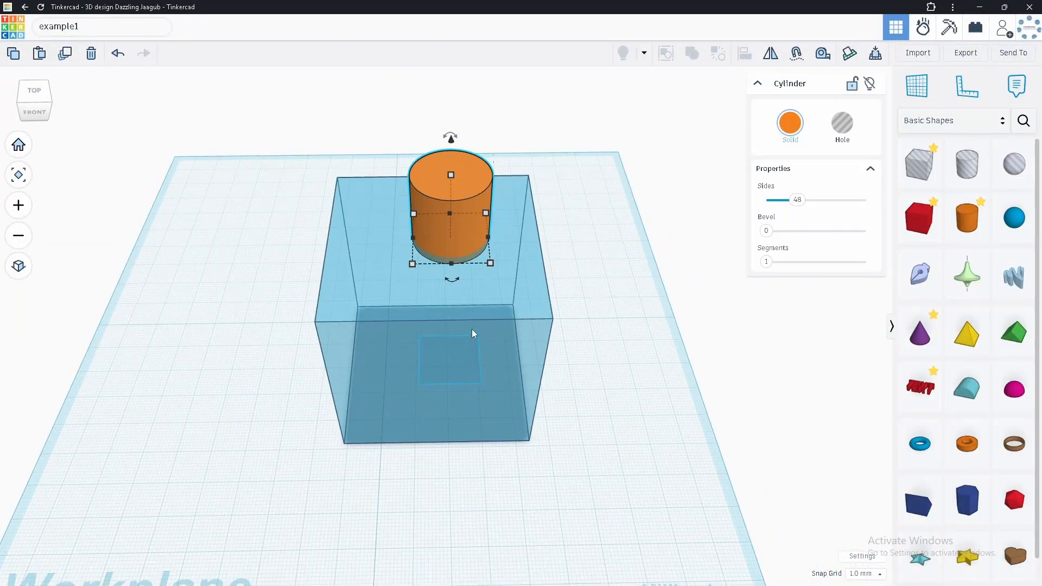
scroll(472, 330, down, 1)
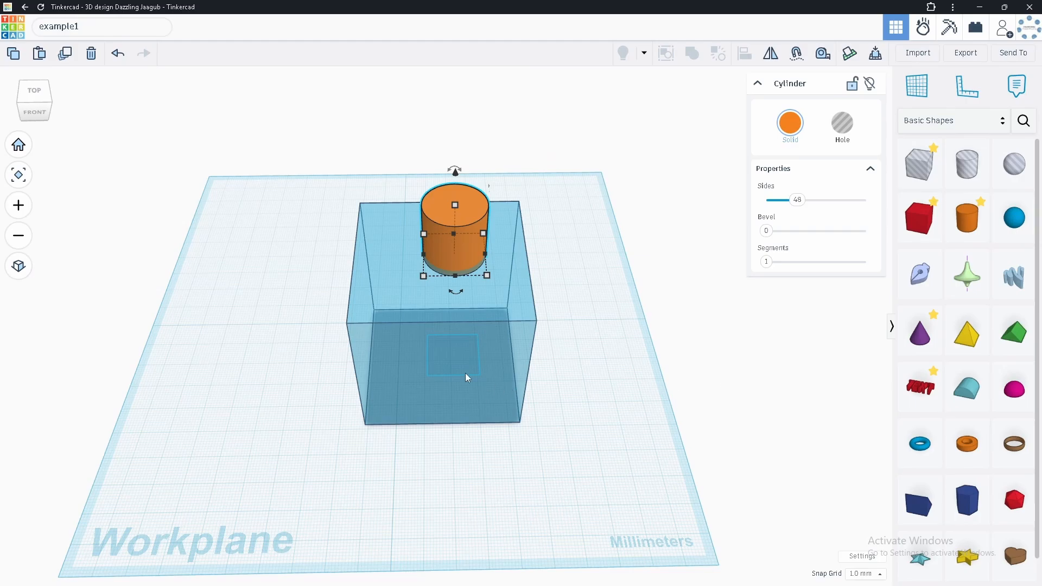
right_drag(465, 374, 461, 434)
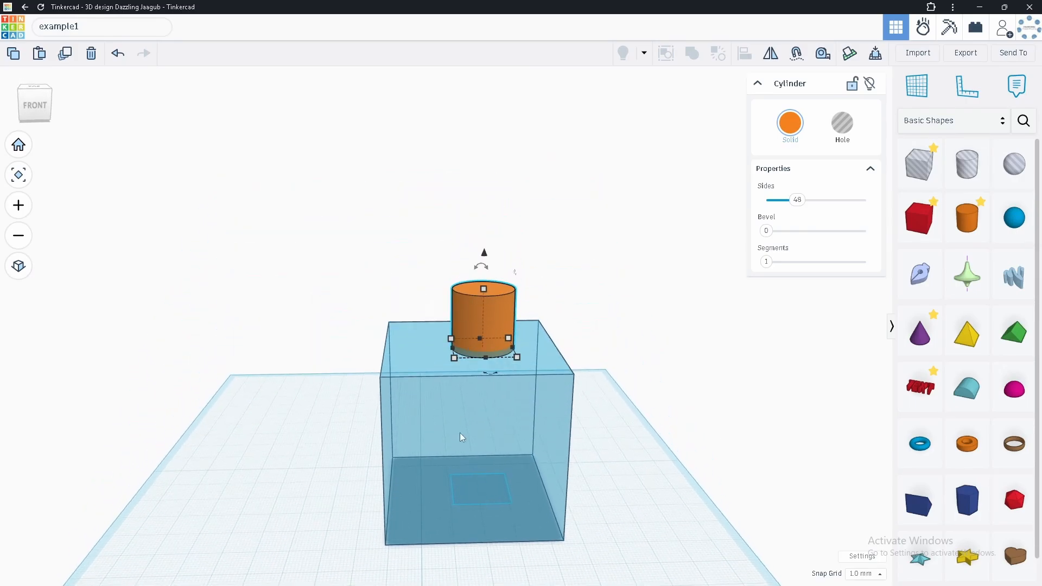
middle_drag(461, 432, 469, 393)
scroll(470, 393, up, 2)
right_drag(472, 481, 450, 469)
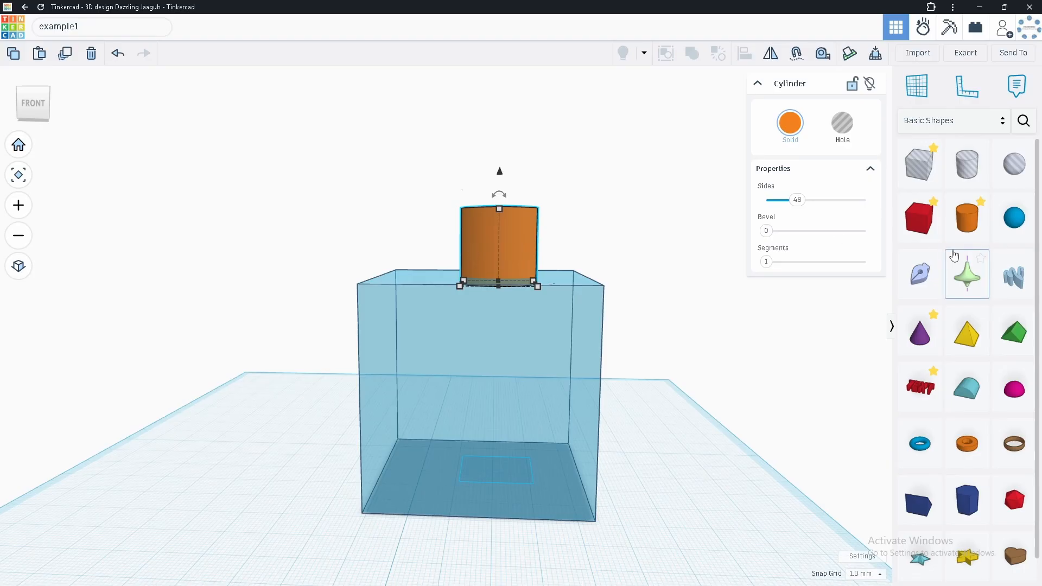
Step: Place a Text shape on the box's front face and shift it about 1.7 mm sideways and 1.1 mm vertically
click(919, 392)
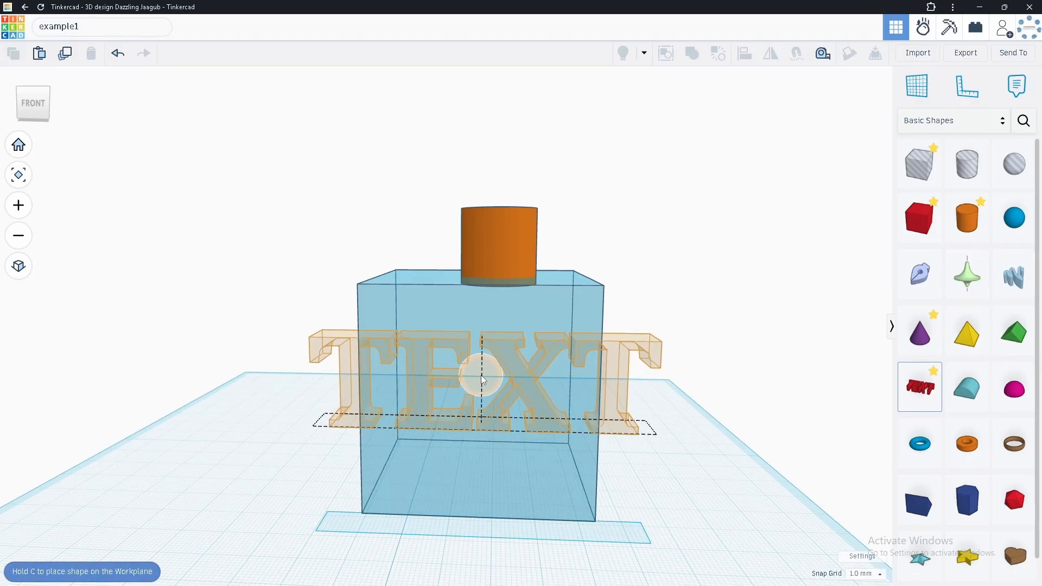
click(487, 373)
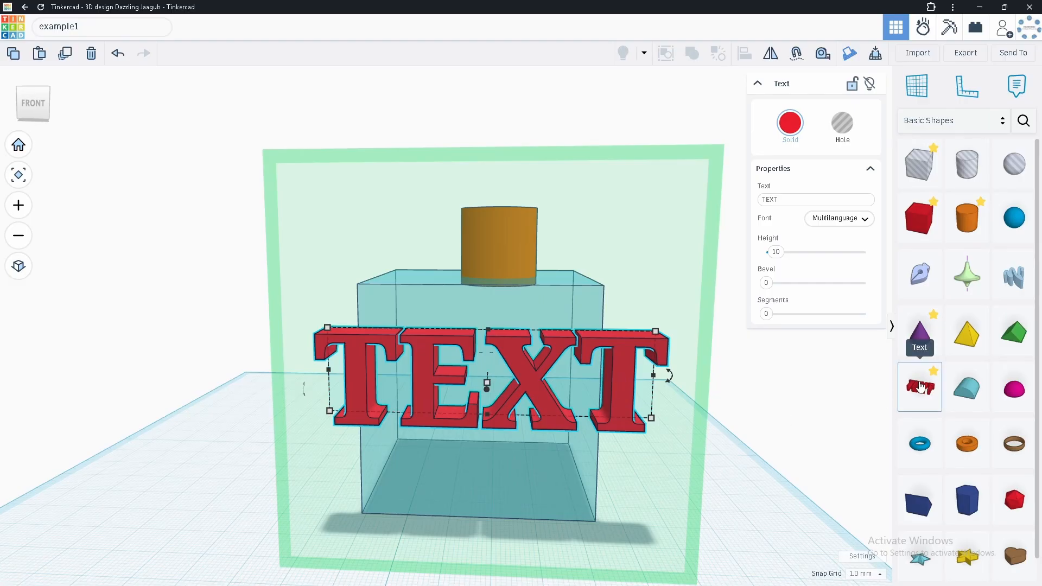
mouse_move(531, 384)
mouse_down()
mouse_move(522, 391)
mouse_move(529, 379)
mouse_up()
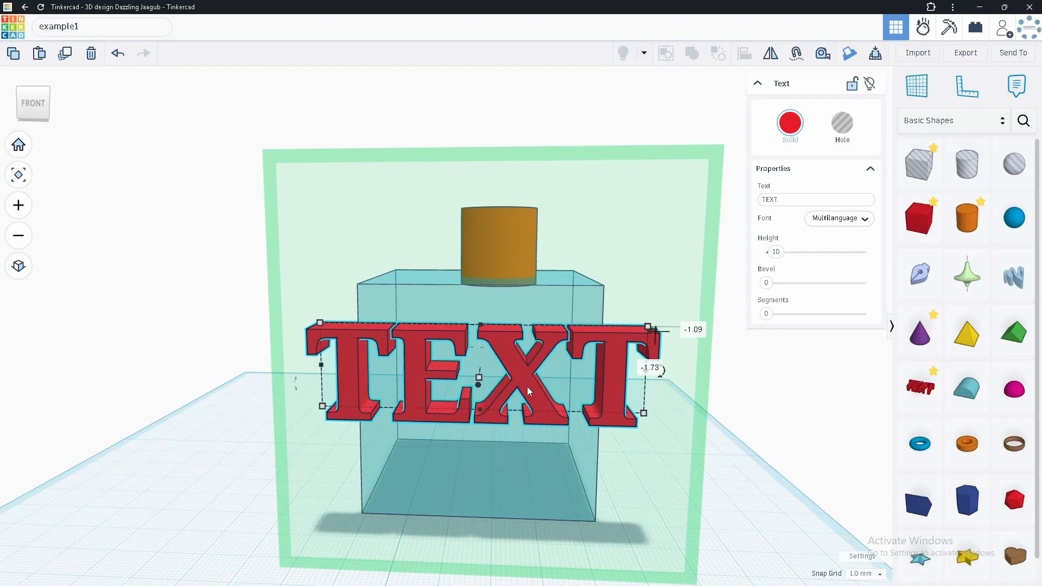
Step: Shrink the text to about 49 mm wide and 13 mm high to fit the box's front face, and reduce its thickness to 3 mm
drag(648, 327, 592, 347)
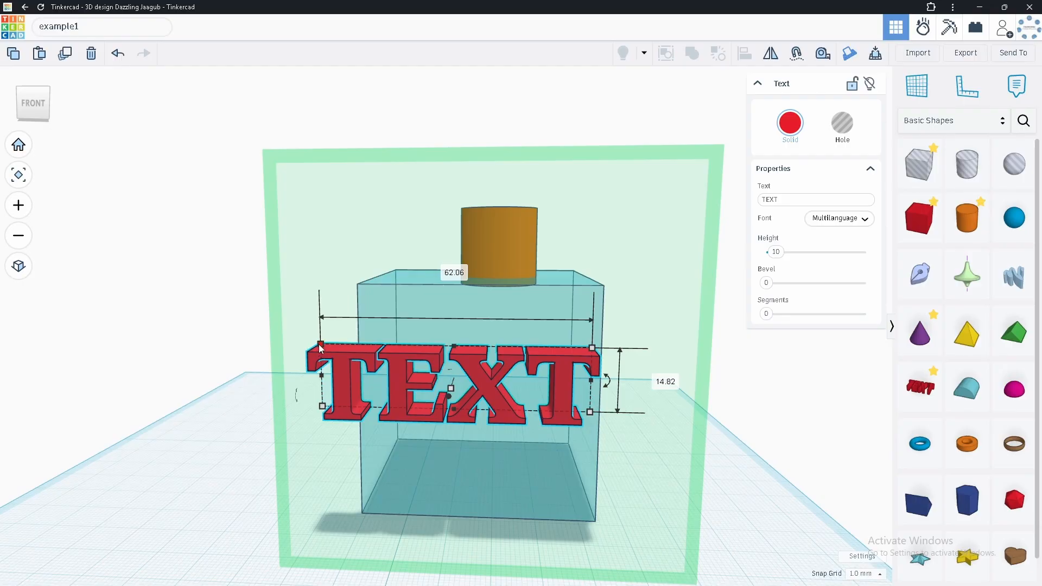
drag(320, 345, 374, 354)
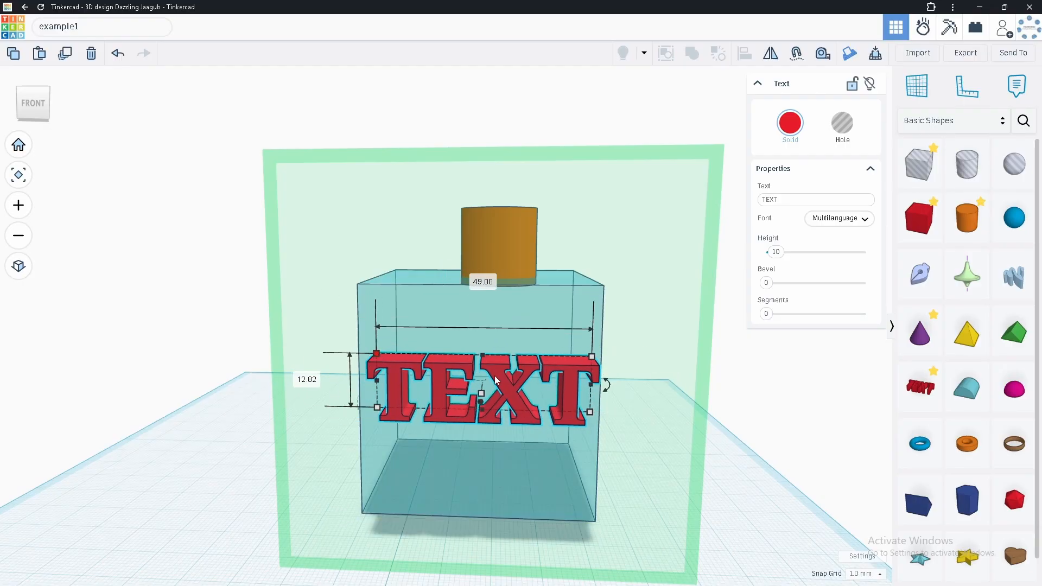
right_drag(458, 415, 376, 400)
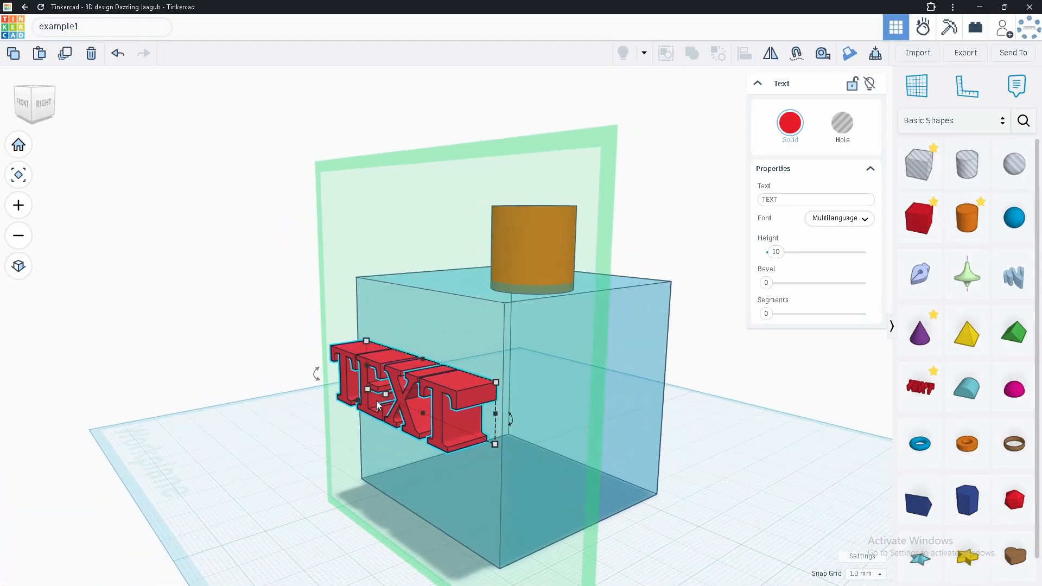
drag(384, 393, 409, 400)
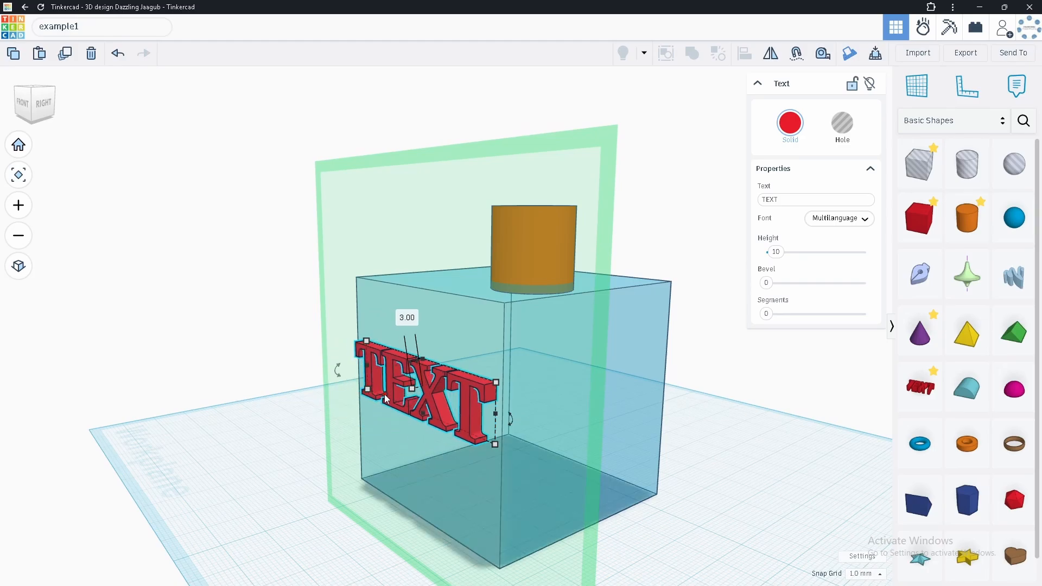
Step: Offset the text 1 mm out from the box's front face and adjust its placement on that face
scroll(386, 406, up, 3)
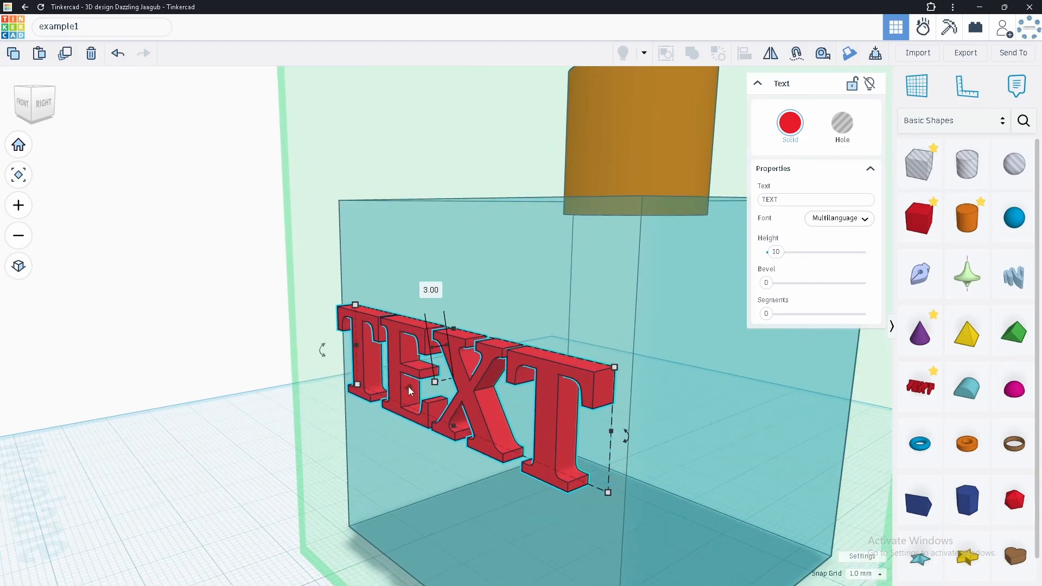
scroll(412, 386, up, 5)
scroll(461, 377, down, 6)
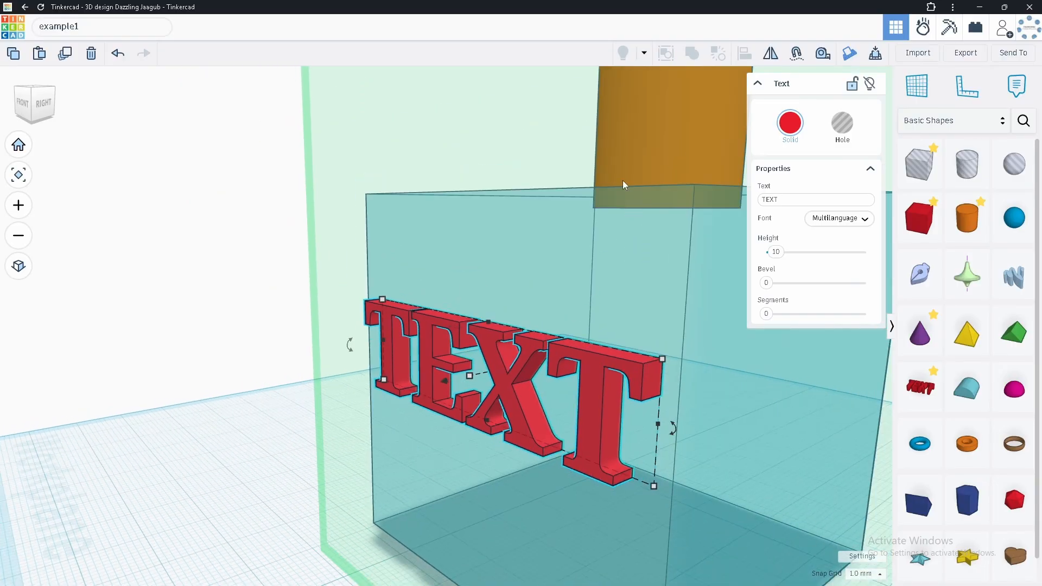
mouse_move(444, 382)
mouse_down()
mouse_move(416, 386)
mouse_move(439, 382)
mouse_up()
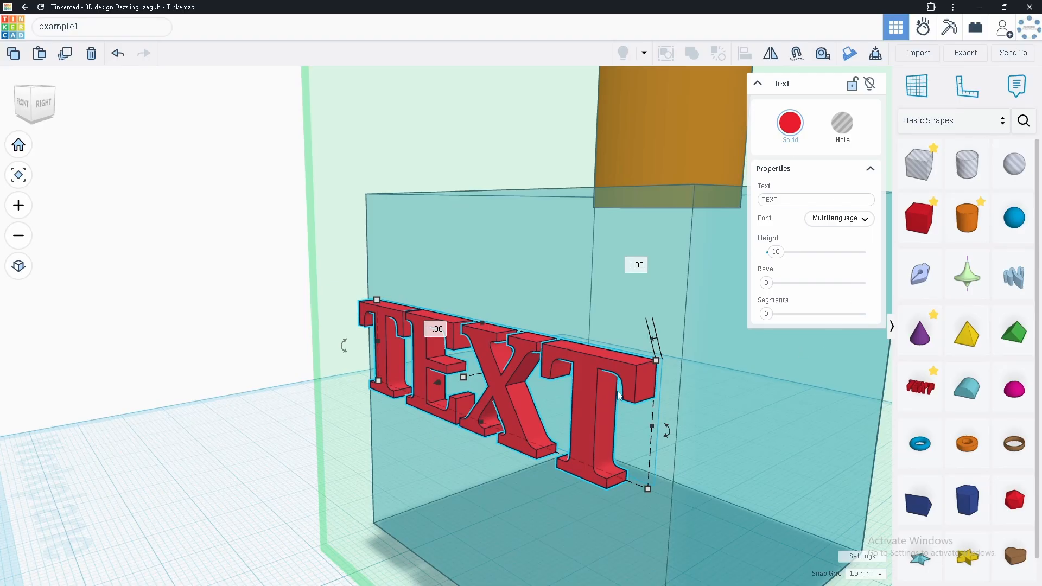
scroll(619, 395, down, 4)
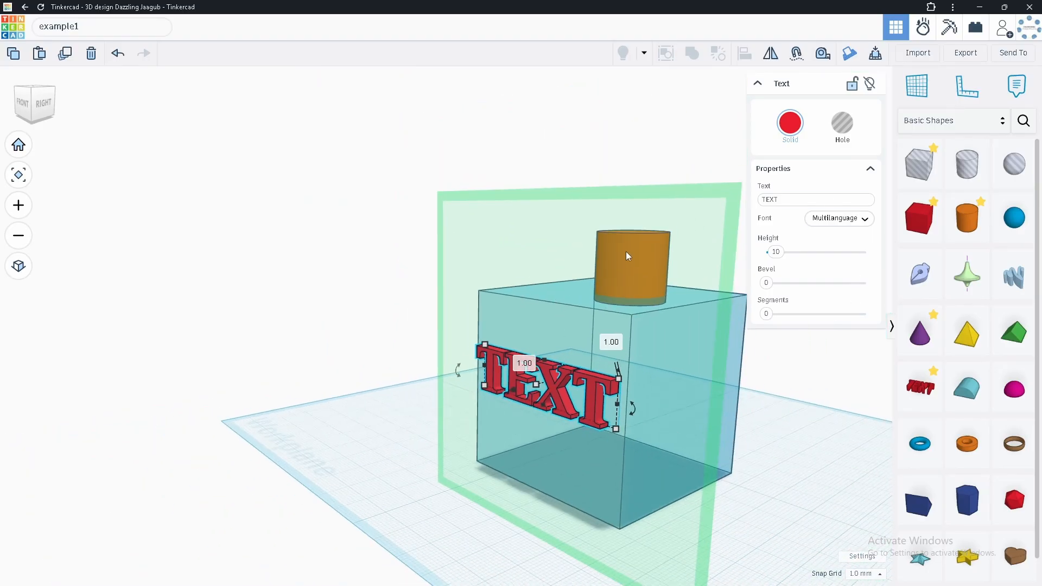
right_drag(513, 401, 534, 369)
drag(530, 352, 540, 372)
right_drag(545, 413, 507, 385)
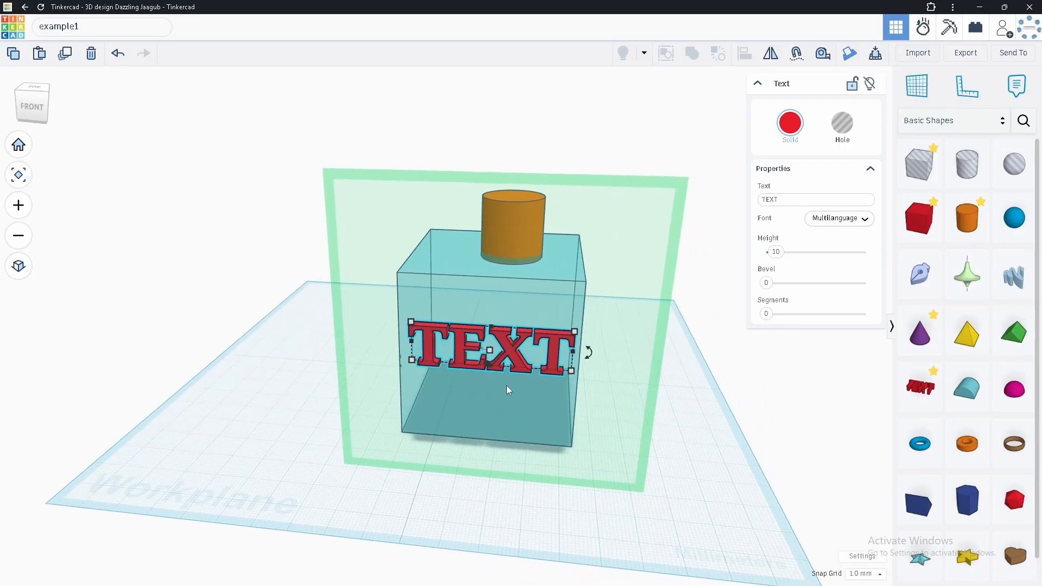
Step: Change the wording of the text shape on the box's front face to BOX
scroll(500, 377, up, 5)
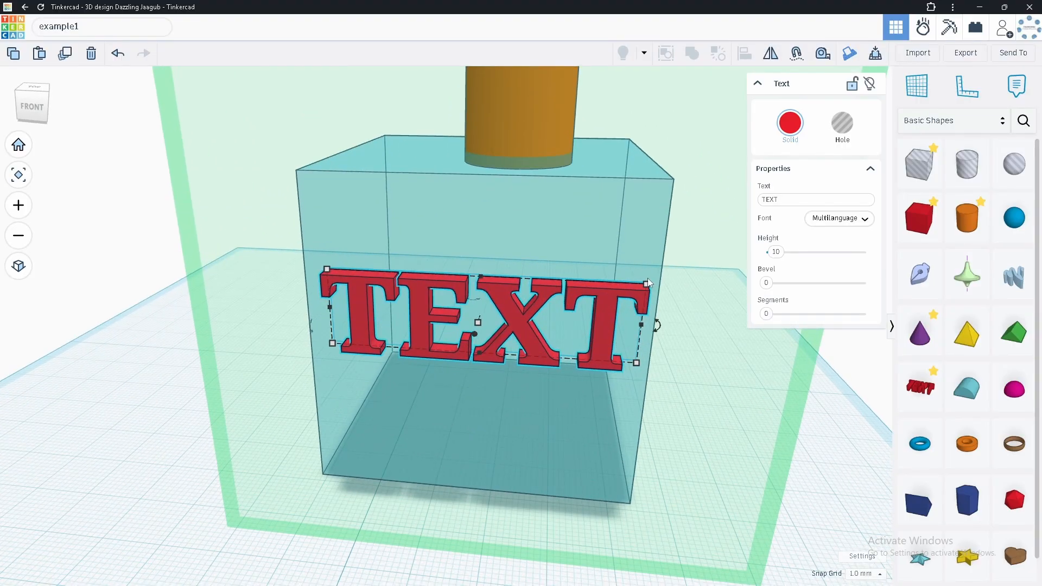
click(797, 199)
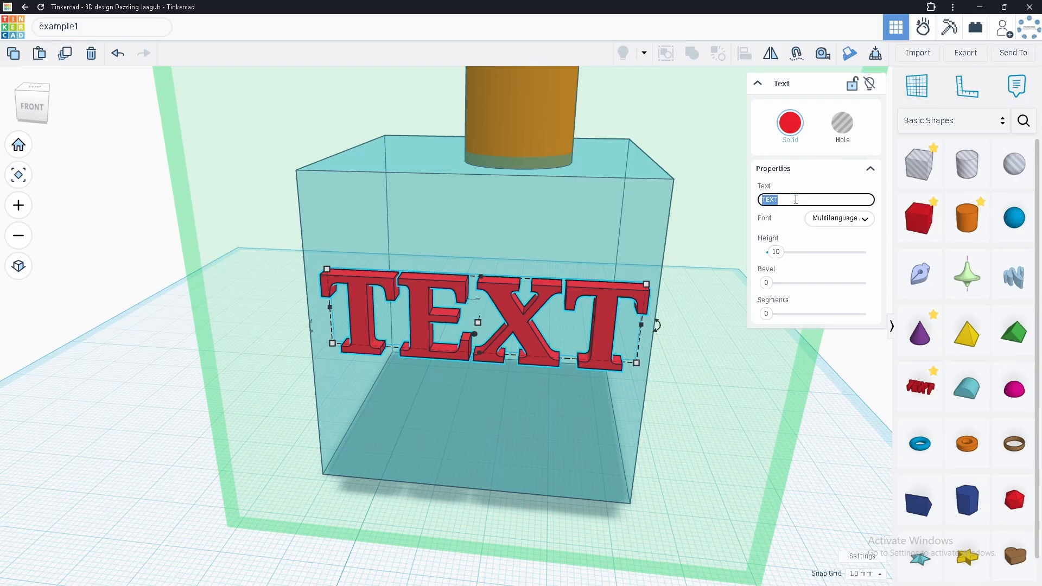
key(BackSpace)
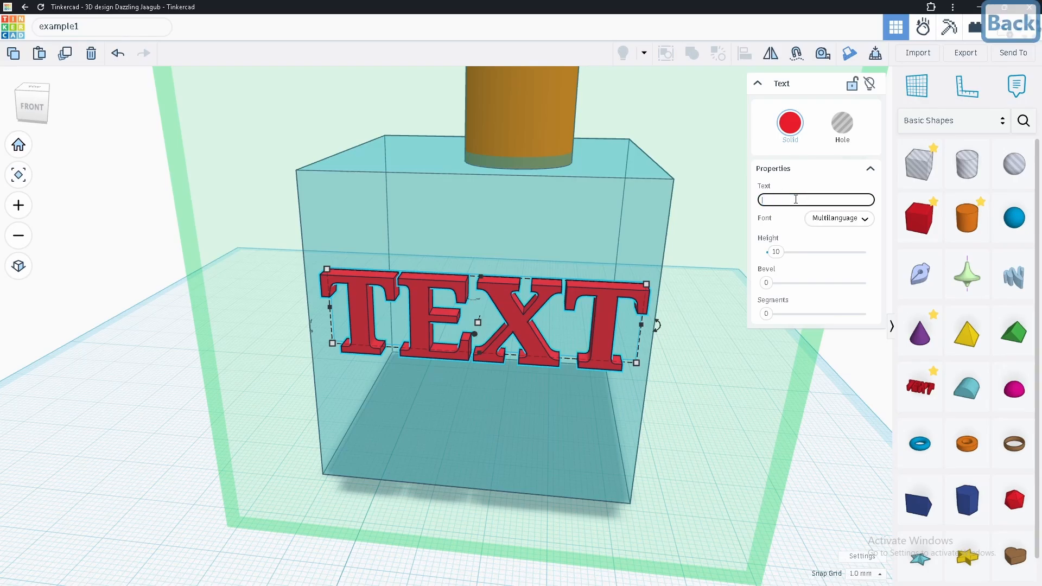
text(B)
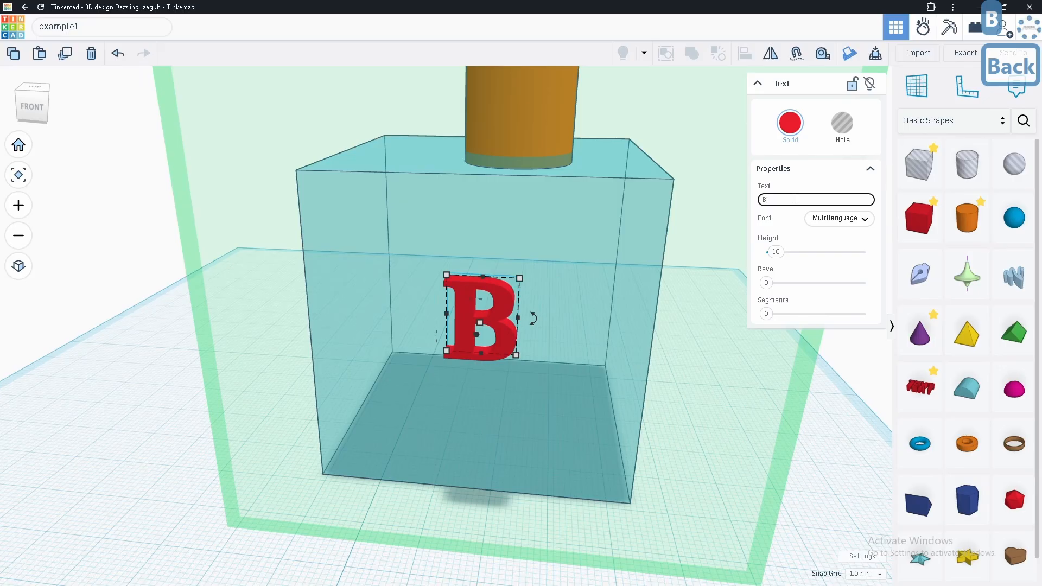
text(OX)
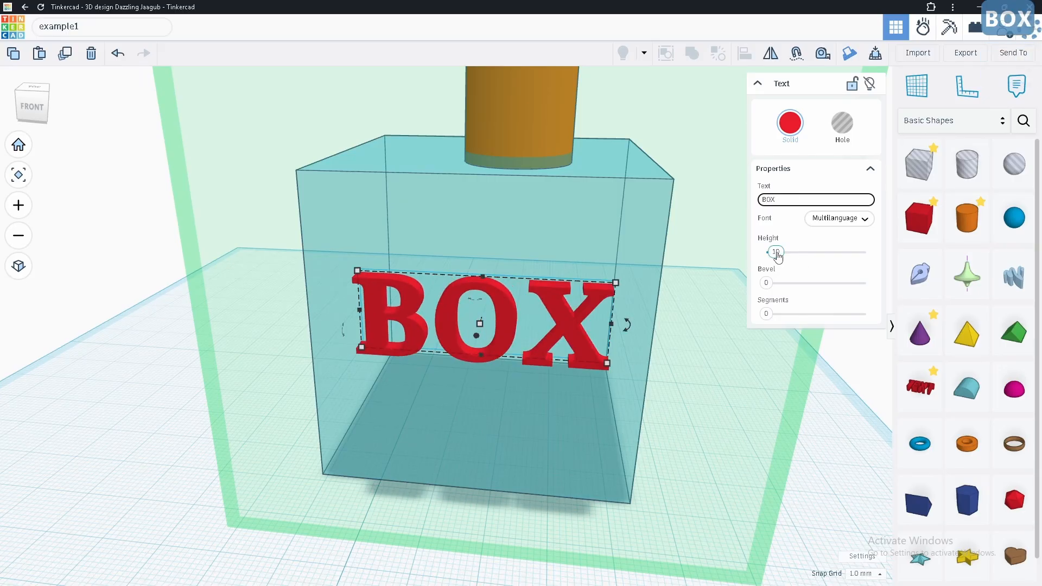
Step: Give the BOX text a 0.9 bevel with 2 segments and move it 2 mm into the box's front face
drag(775, 252, 808, 316)
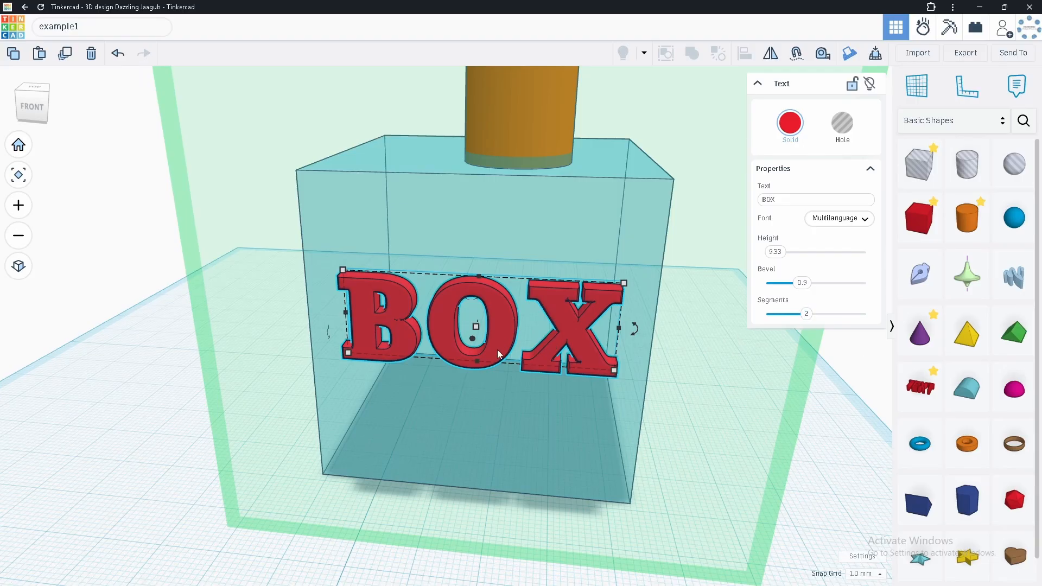
right_drag(498, 352, 267, 344)
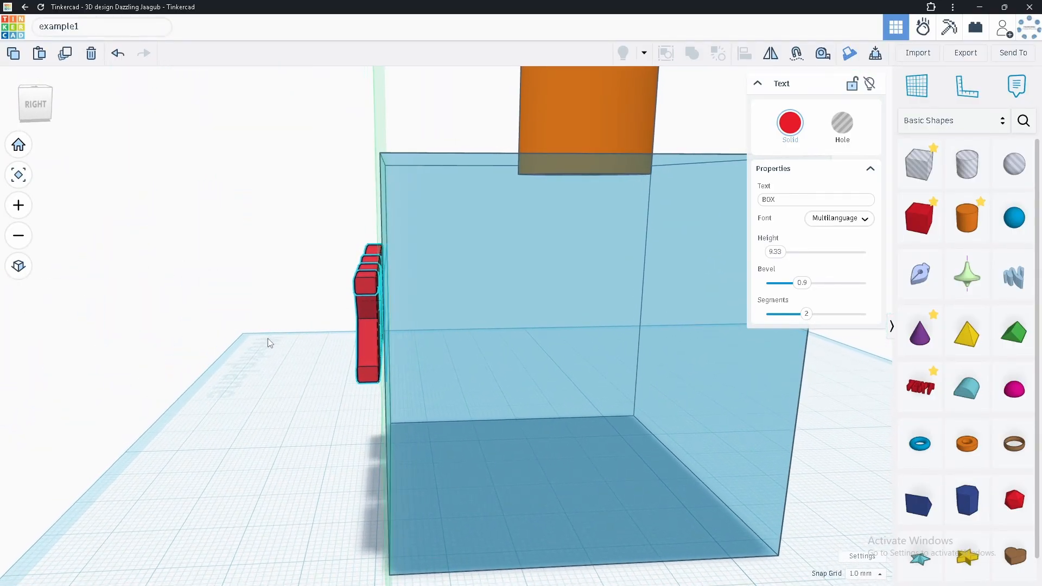
scroll(376, 310, up, 3)
scroll(376, 310, up, 2)
right_drag(380, 315, 395, 325)
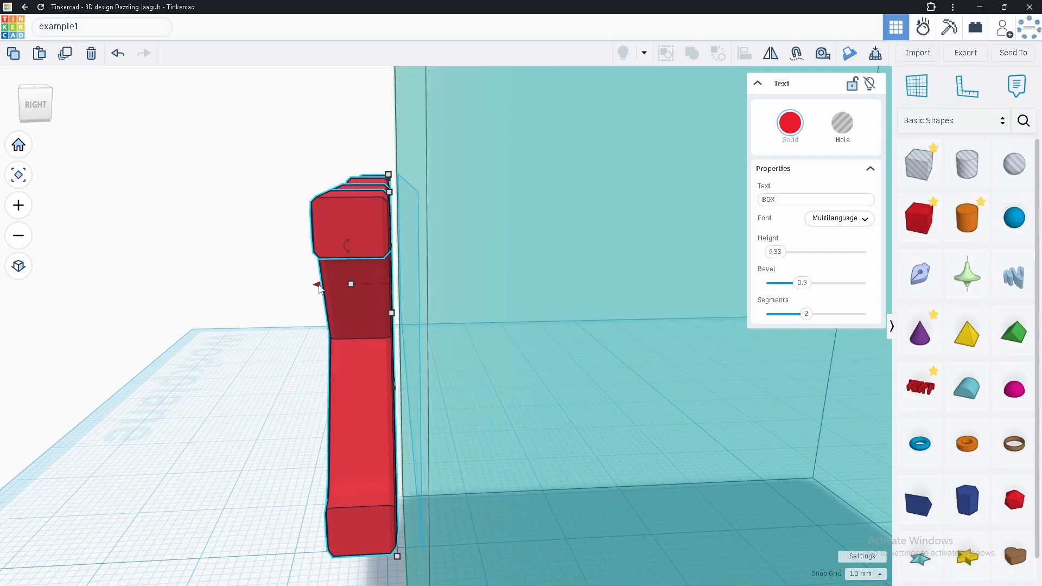
drag(317, 286, 345, 291)
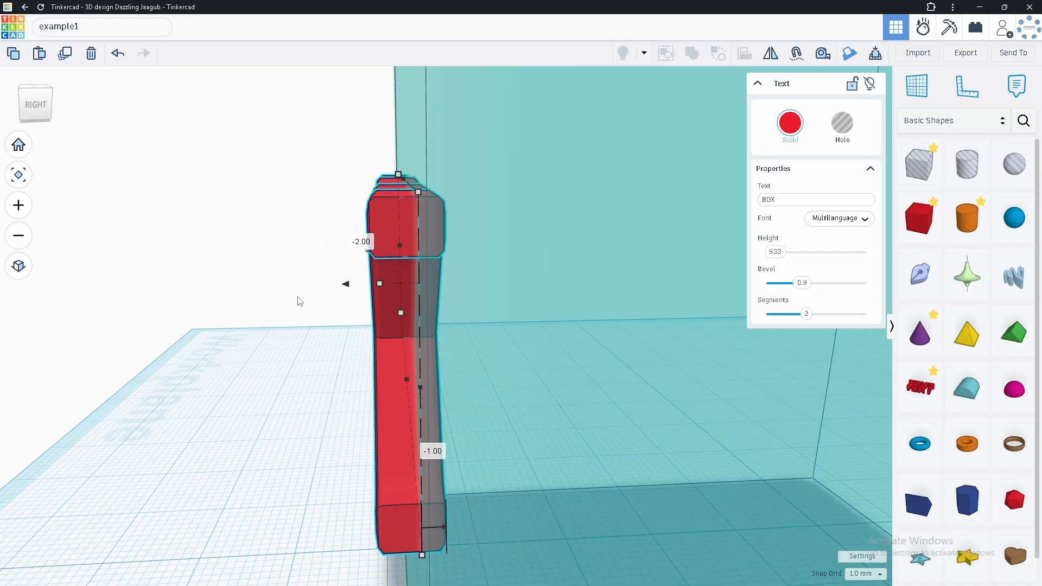
right_drag(300, 301, 588, 300)
scroll(386, 318, down, 5)
right_drag(340, 313, 429, 309)
click(130, 536)
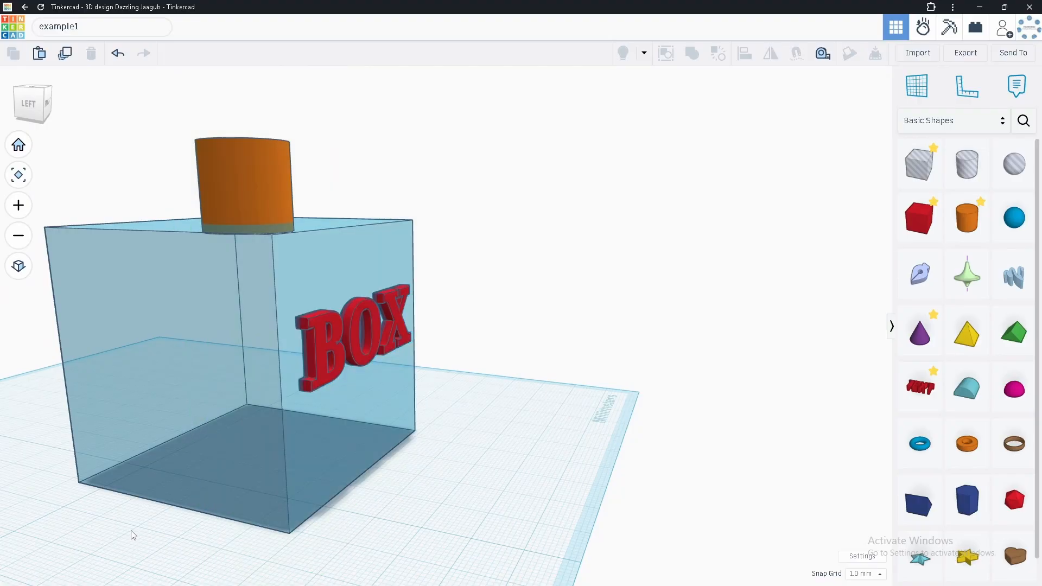
Step: Try moving the box on its own about 34 mm along the workplane, and undo the move
right_drag(368, 513, 221, 435)
drag(285, 266, 431, 240)
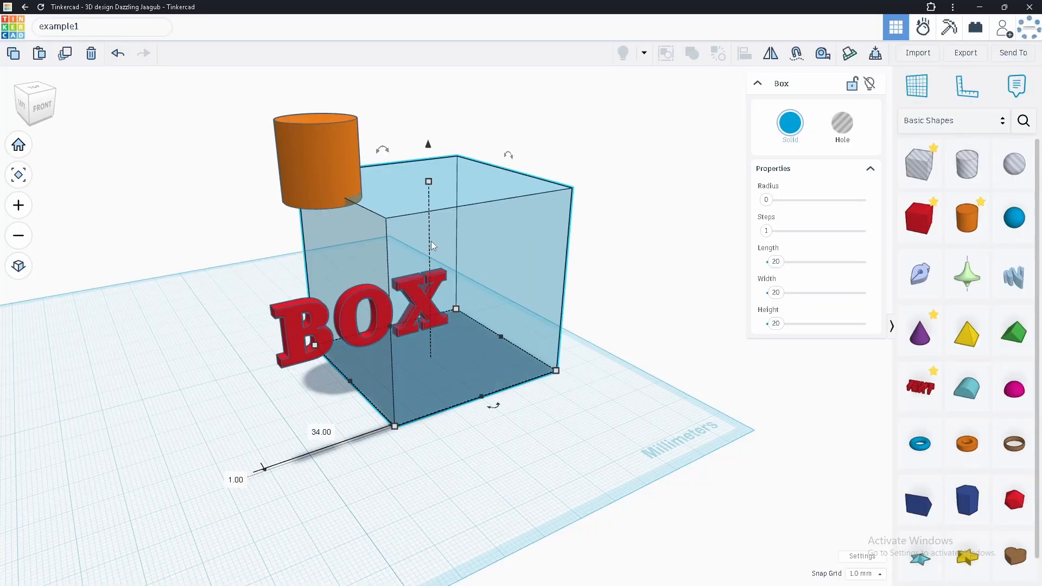
key(ctrl+z)
Step: Select the BOX text together with the box and move both about 9.2 mm along the workplane
click(295, 320)
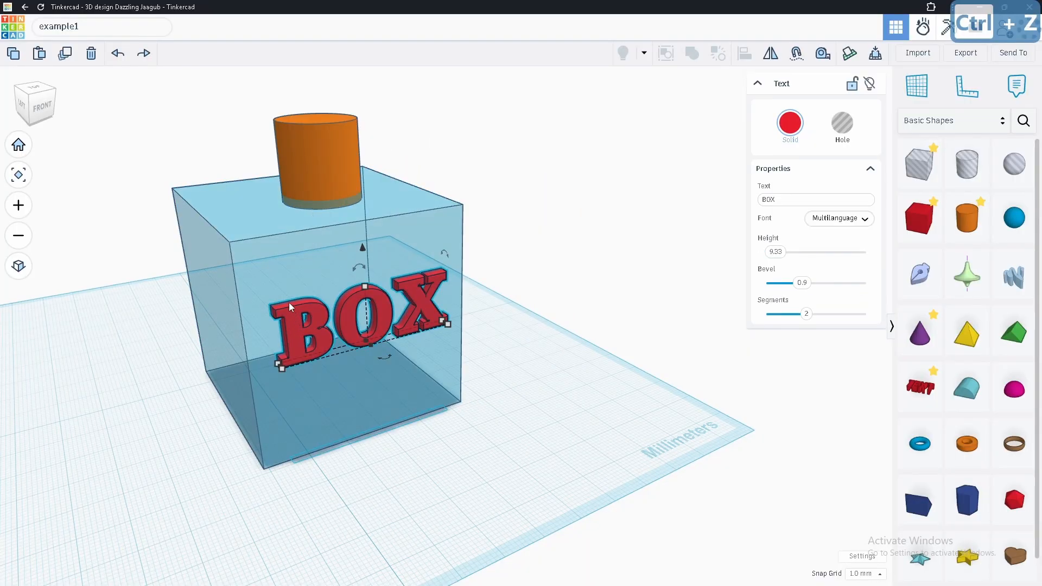
shift+click(262, 261)
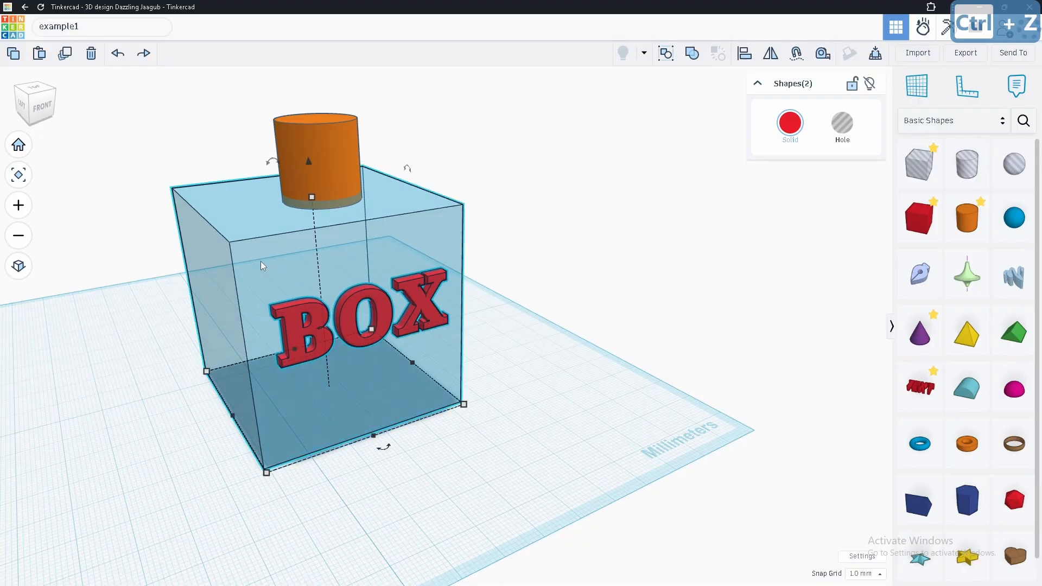
mouse_move(268, 274)
mouse_down()
mouse_move(209, 344)
mouse_move(230, 305)
mouse_move(273, 288)
mouse_move(305, 293)
mouse_move(285, 282)
mouse_up()
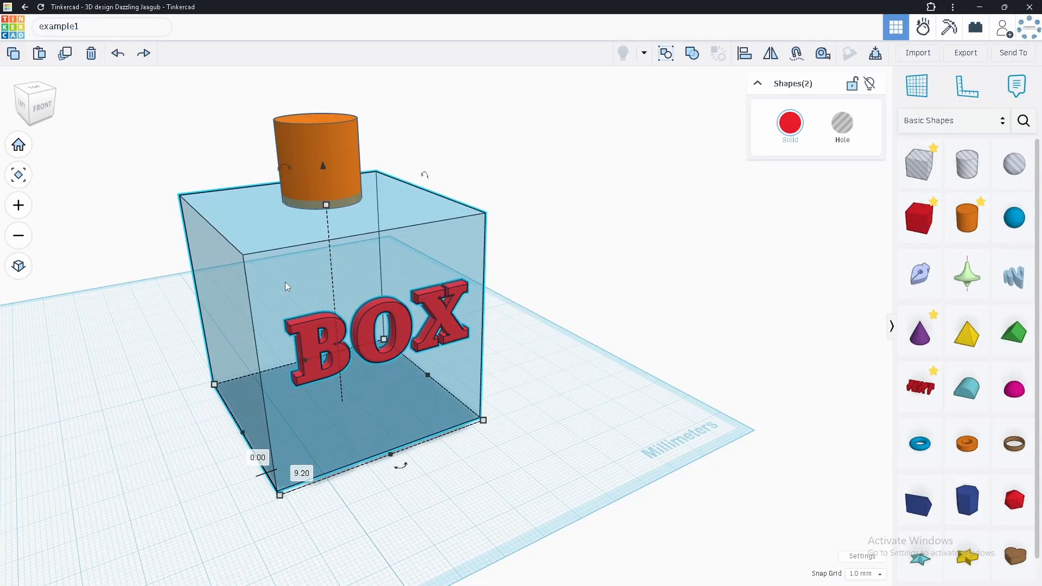
Step: Add the orange cylinder to the selection and scale all three shapes proportionally to about 35.9 by 29.5 mm
shift+click(314, 145)
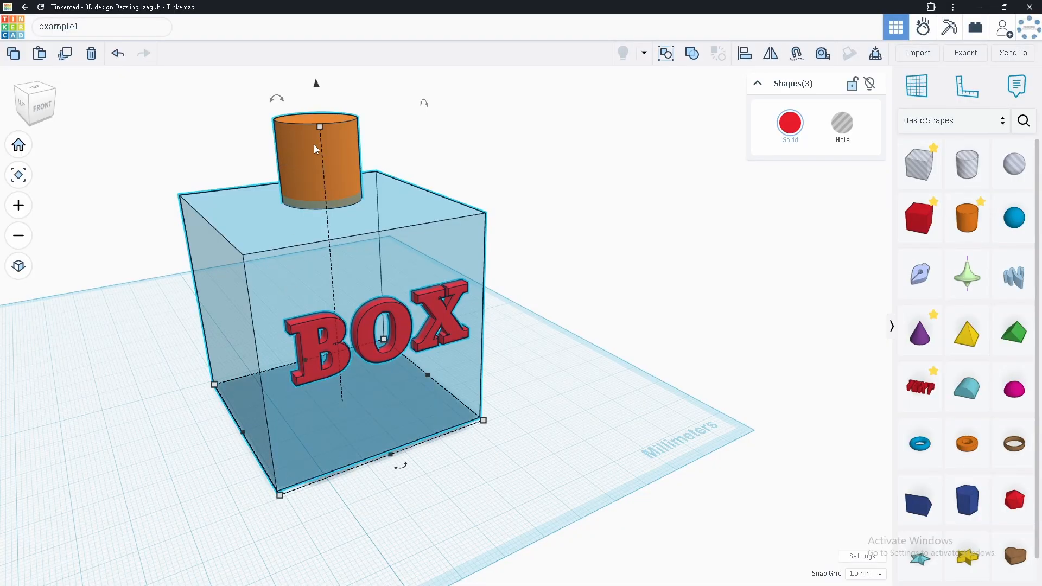
drag(295, 272, 336, 264)
mouse_move(318, 494)
mouse_down()
mouse_move(353, 429)
mouse_move(304, 517)
mouse_move(296, 513)
mouse_move(312, 436)
mouse_move(395, 402)
mouse_move(349, 480)
mouse_move(275, 443)
mouse_move(298, 464)
mouse_move(260, 506)
mouse_up()
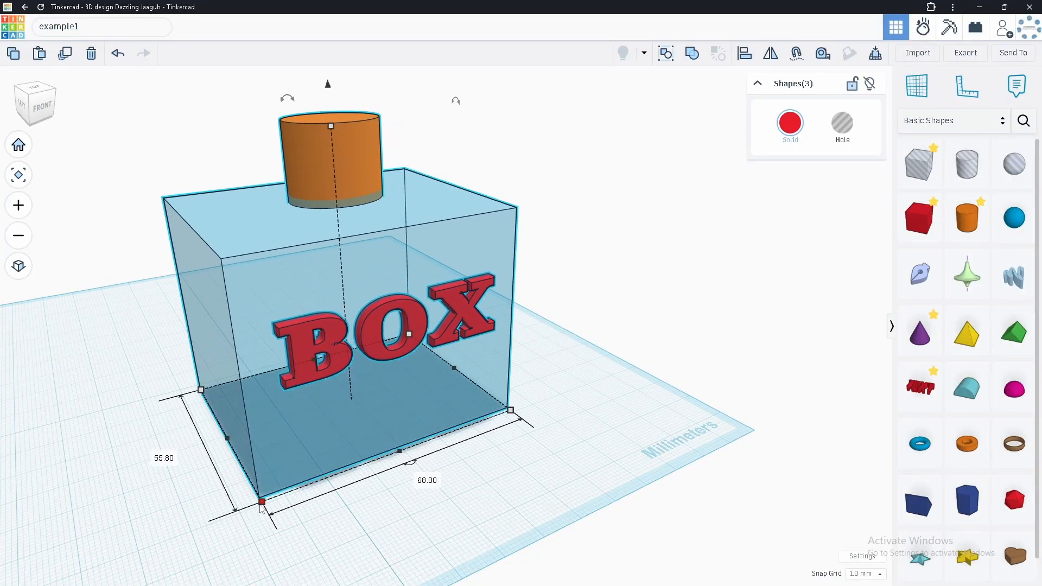
drag(262, 504, 363, 346)
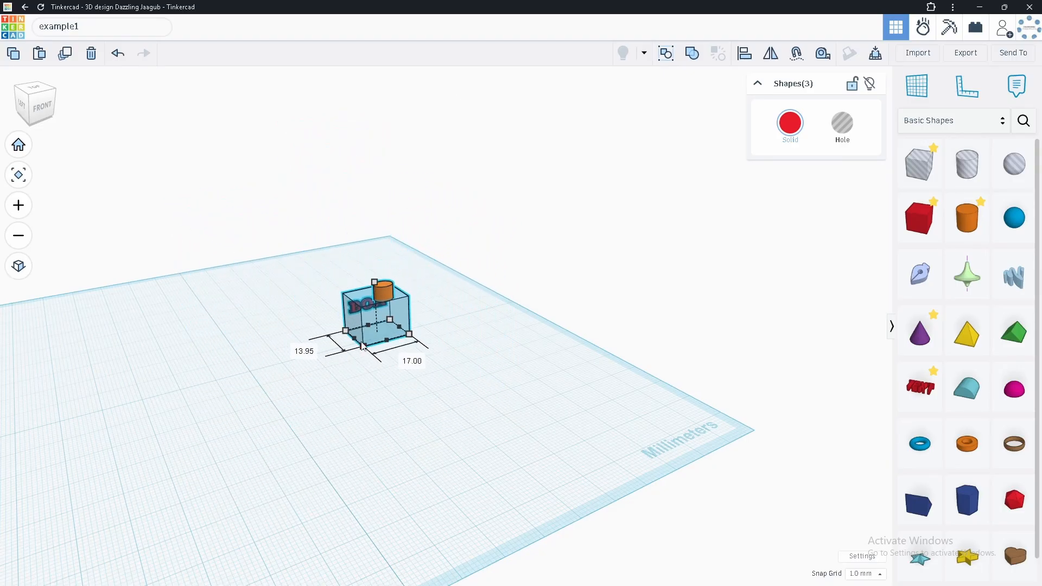
drag(348, 395, 332, 464)
shift+drag(500, 404, 353, 367)
shift+drag(383, 416, 378, 415)
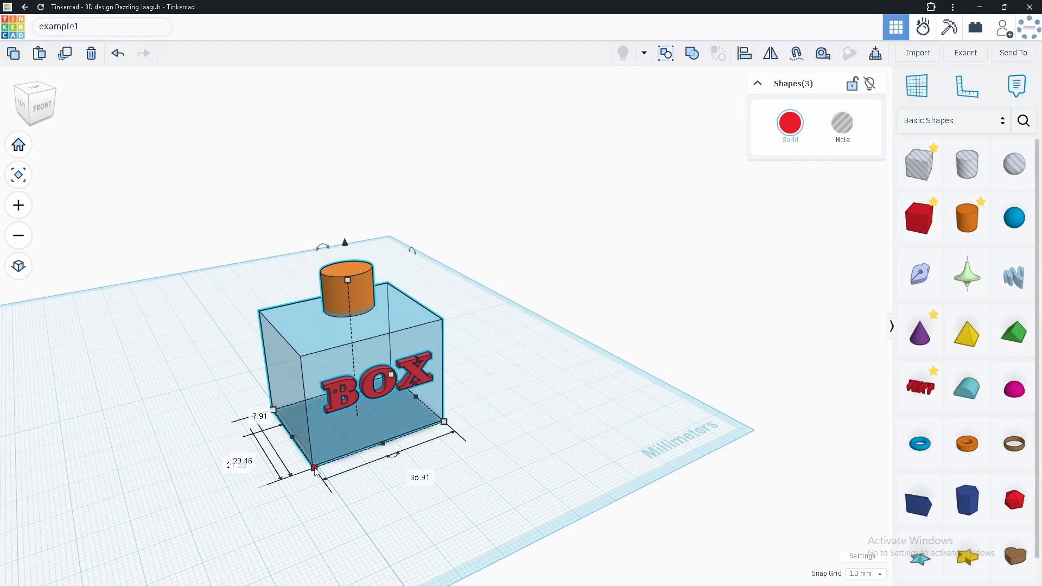
Step: Try stretching the three selected shapes out of proportion to about 81 by 18.5 mm, and undo the resizing
drag(315, 470, 160, 485)
right_drag(433, 472, 421, 540)
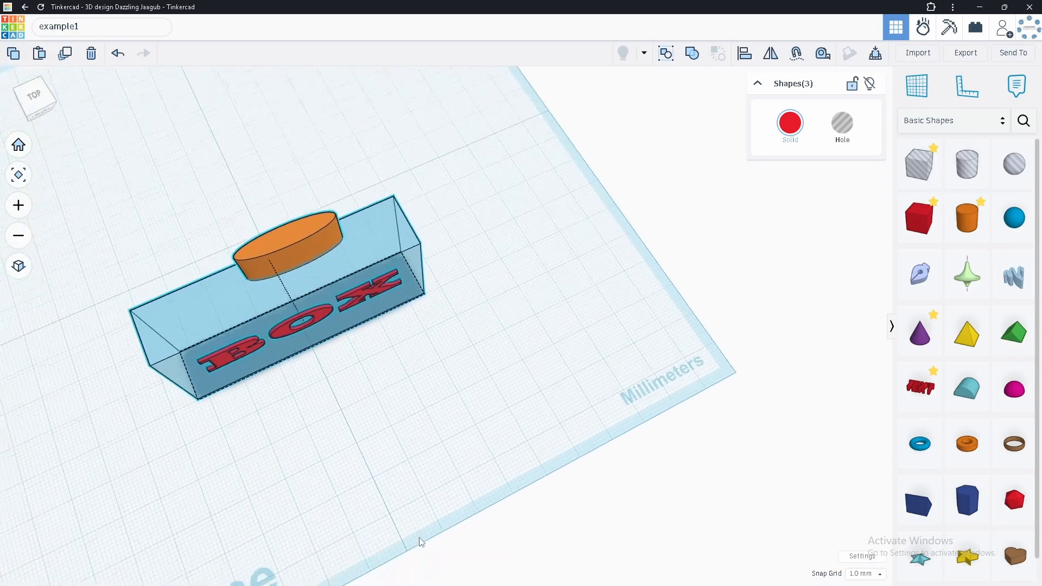
shift+drag(202, 388, 260, 377)
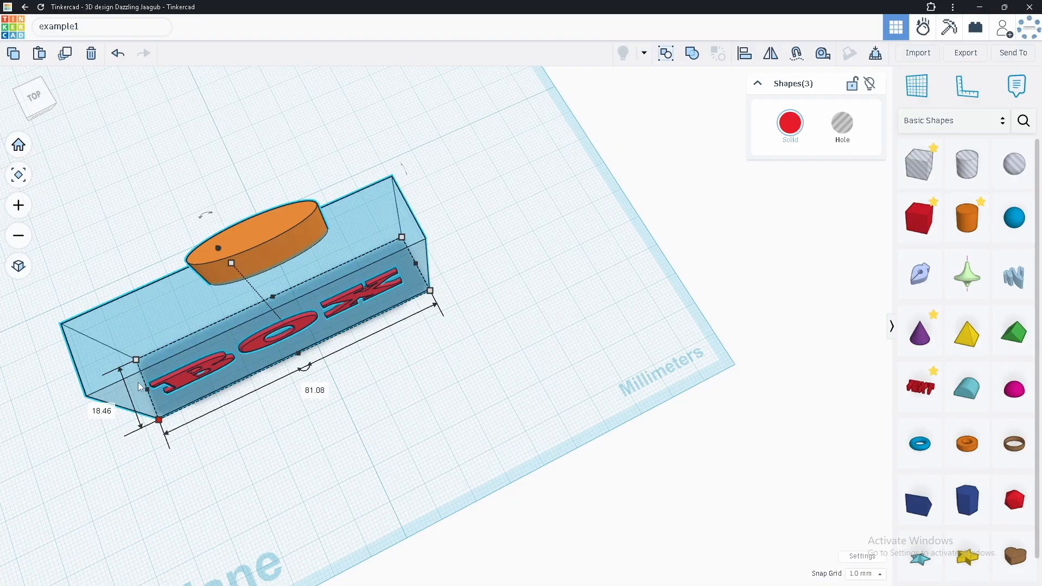
key(ctrl+z)
key(ctrl+z)
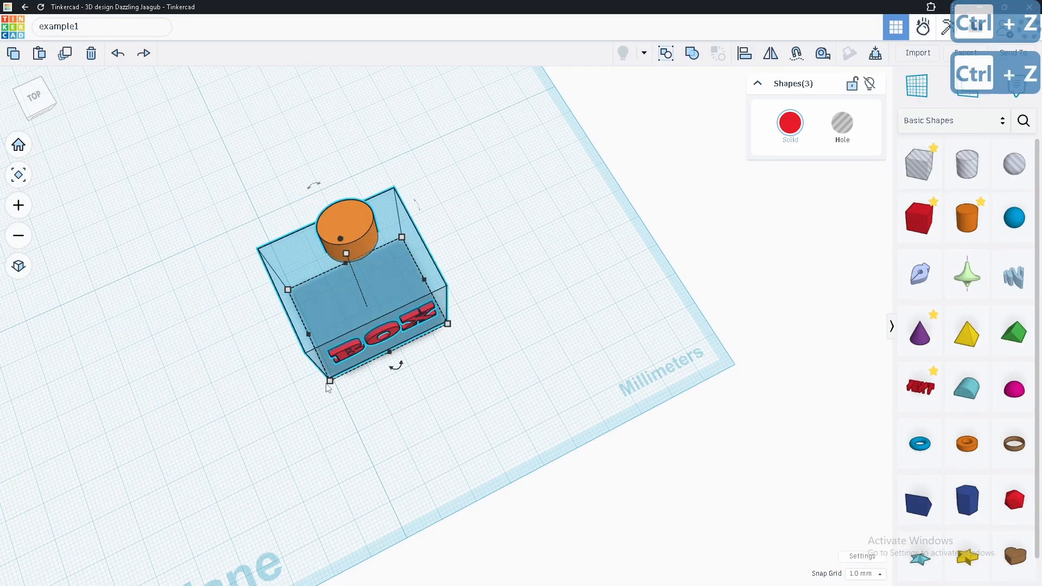
Step: Scale the box, cylinder and text proportionally to about 30.9 by 25.4 mm and clear the selection
shift+drag(331, 382, 343, 330)
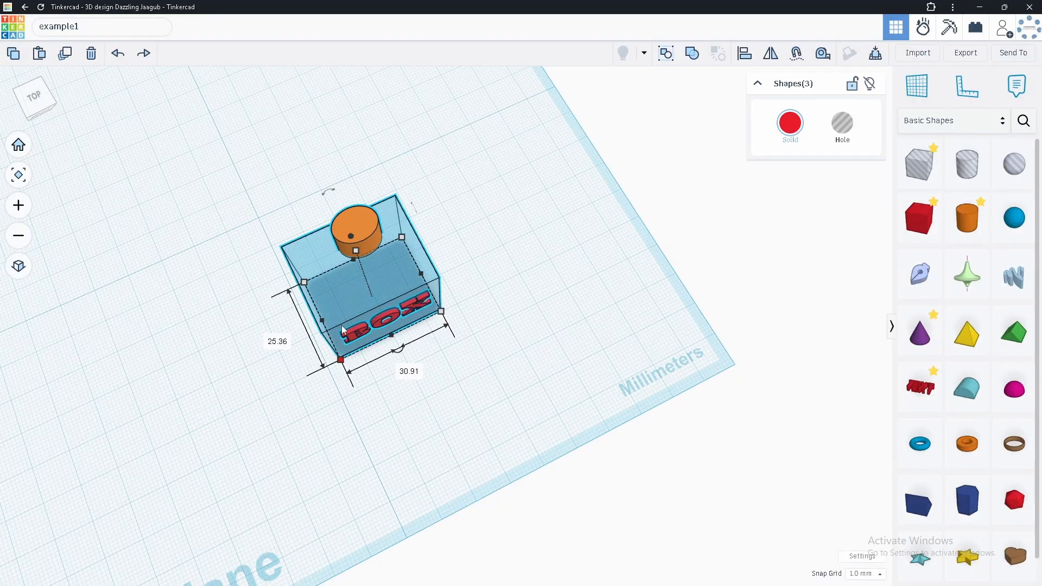
right_drag(380, 363, 305, 302)
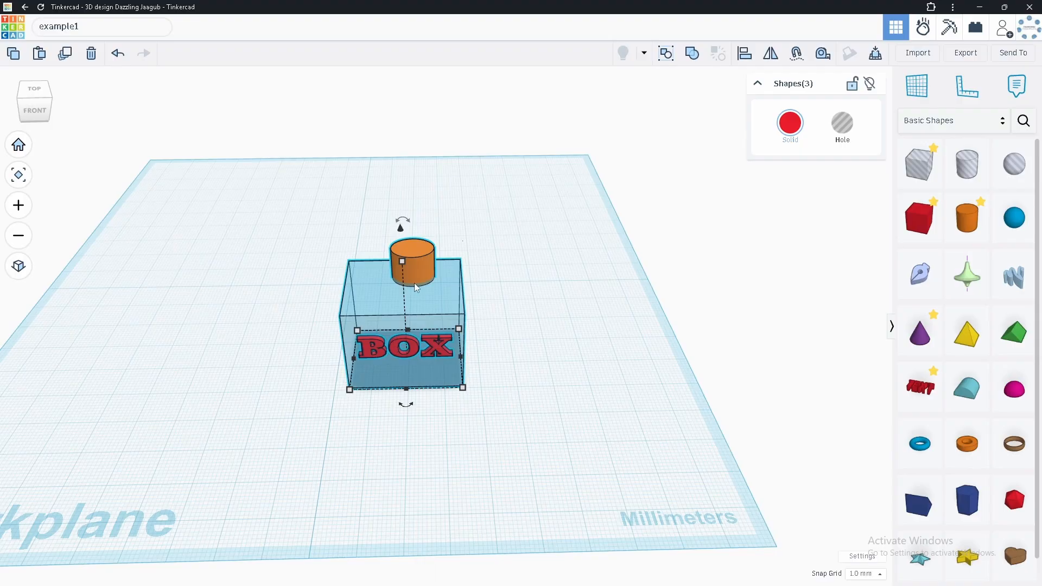
click(299, 243)
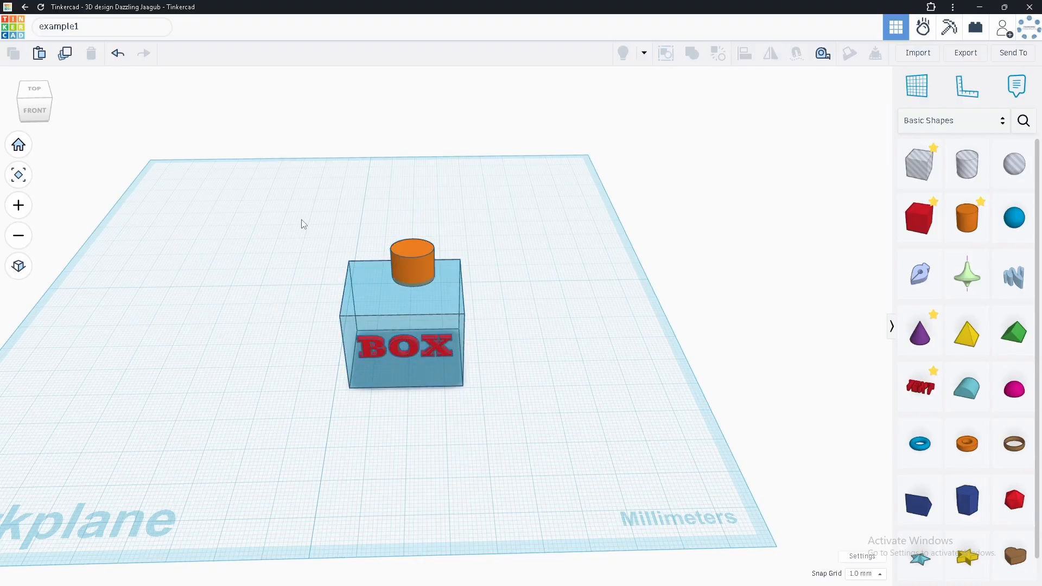
Step: Combine the box, cylinder and BOX text into one union group and move the group across the workplane
drag(562, 226, 540, 280)
drag(503, 413, 302, 229)
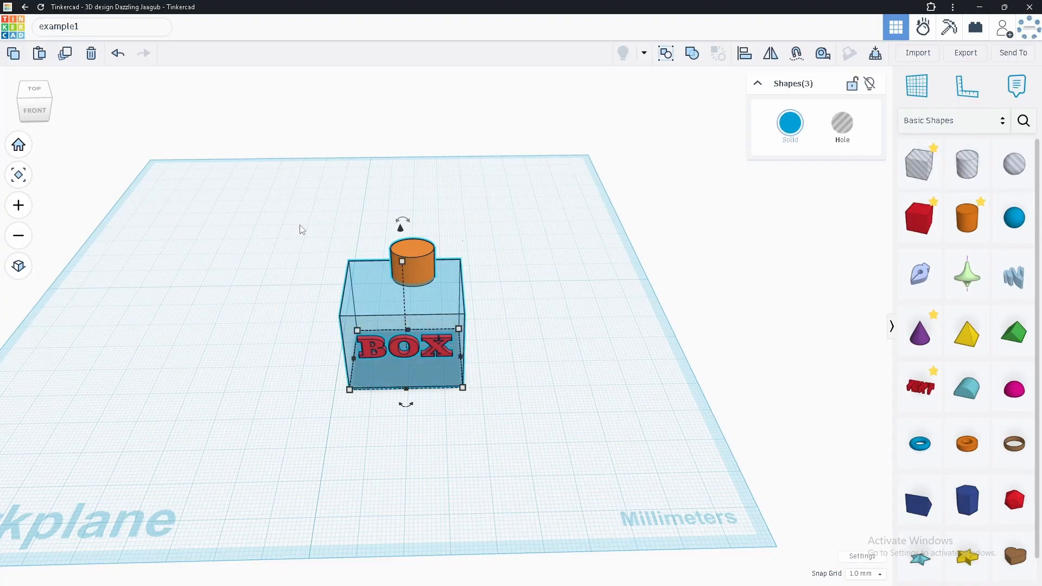
click(692, 53)
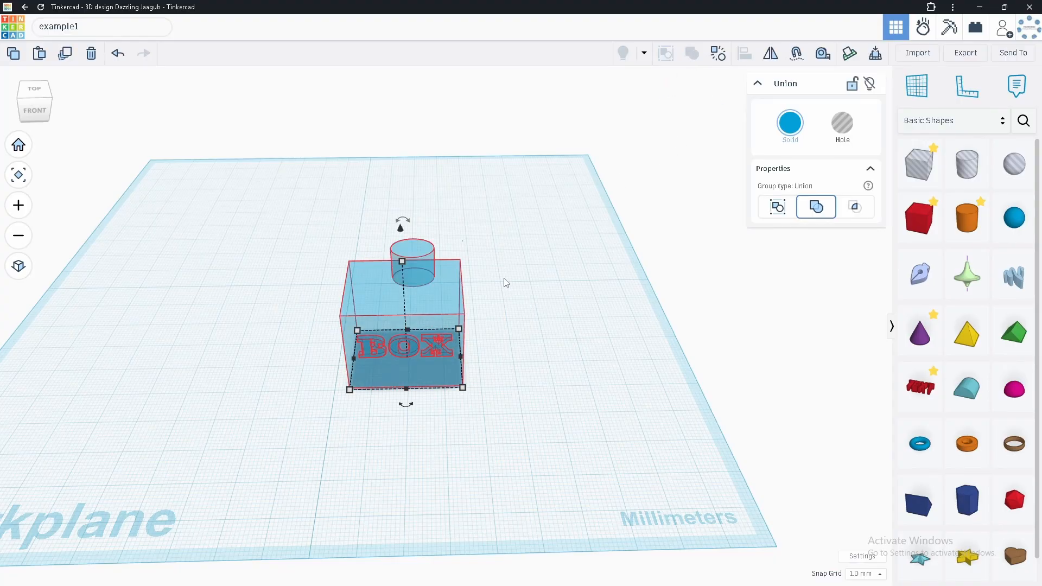
drag(447, 303, 546, 372)
click(349, 356)
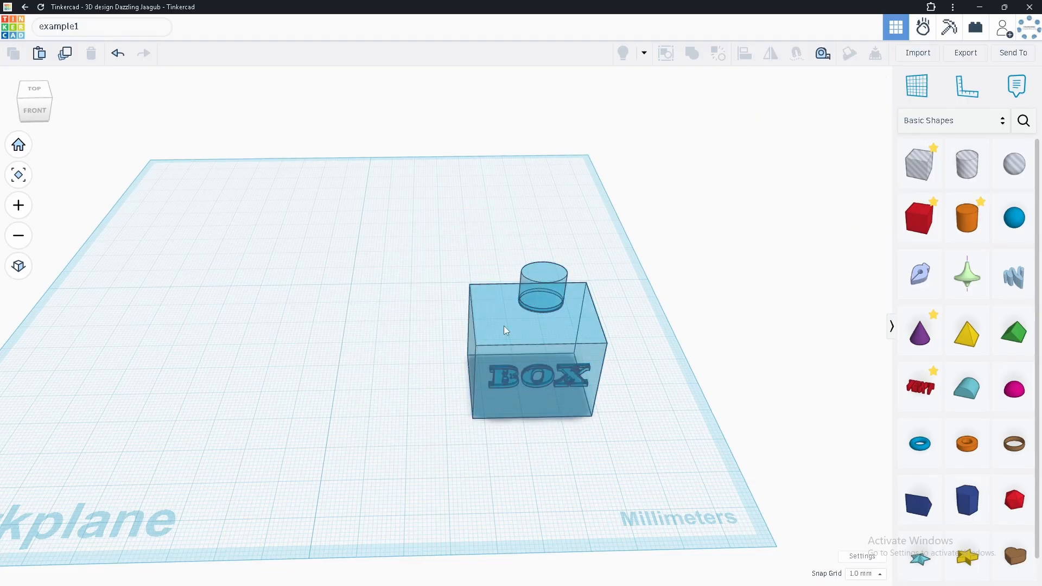
drag(506, 327, 491, 288)
drag(571, 375, 568, 374)
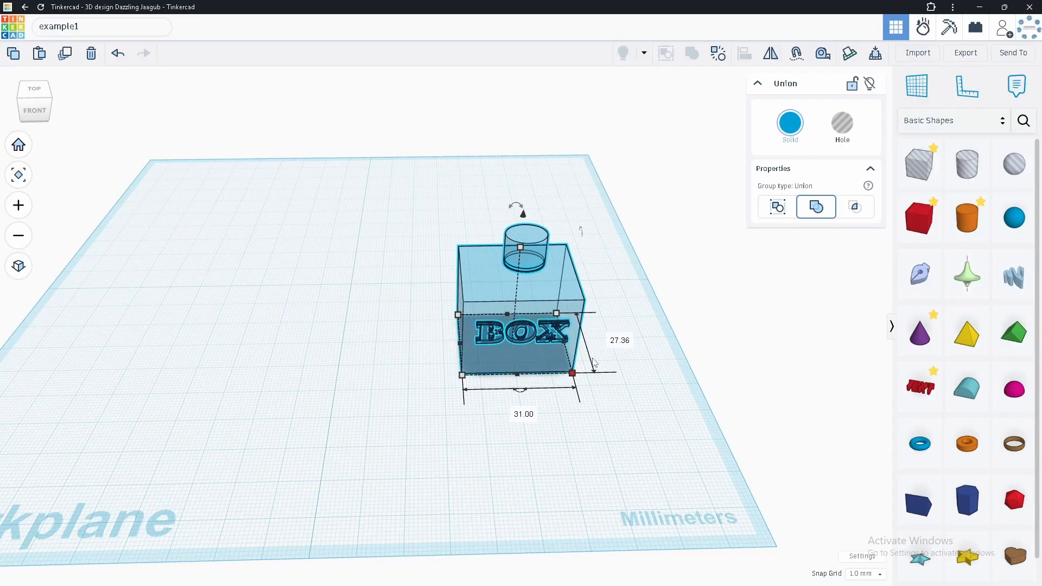
Step: Turn on Multicolor for the union group and shift it 5 mm and 3 mm across the workplane
click(791, 124)
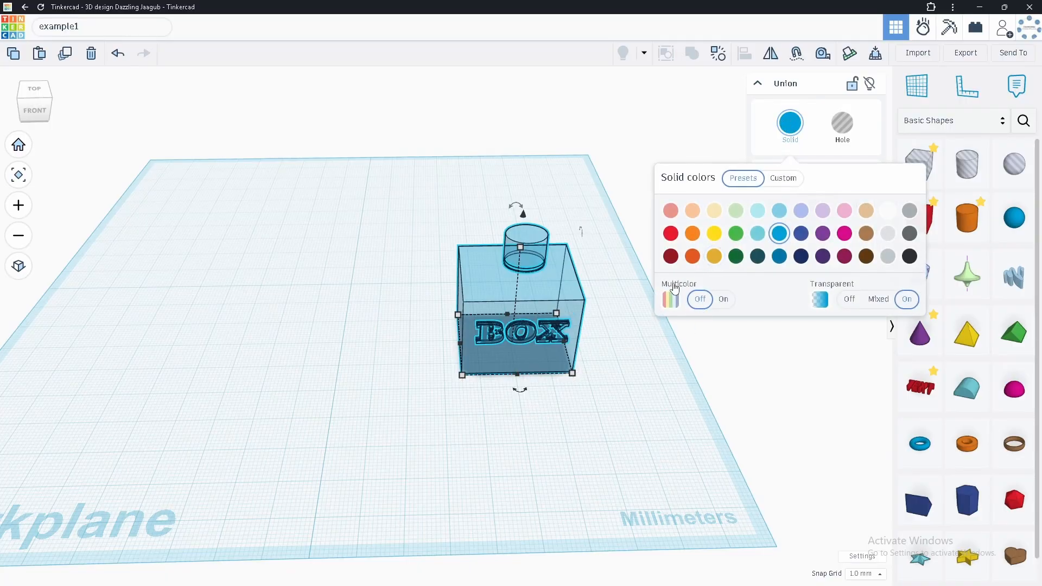
click(722, 301)
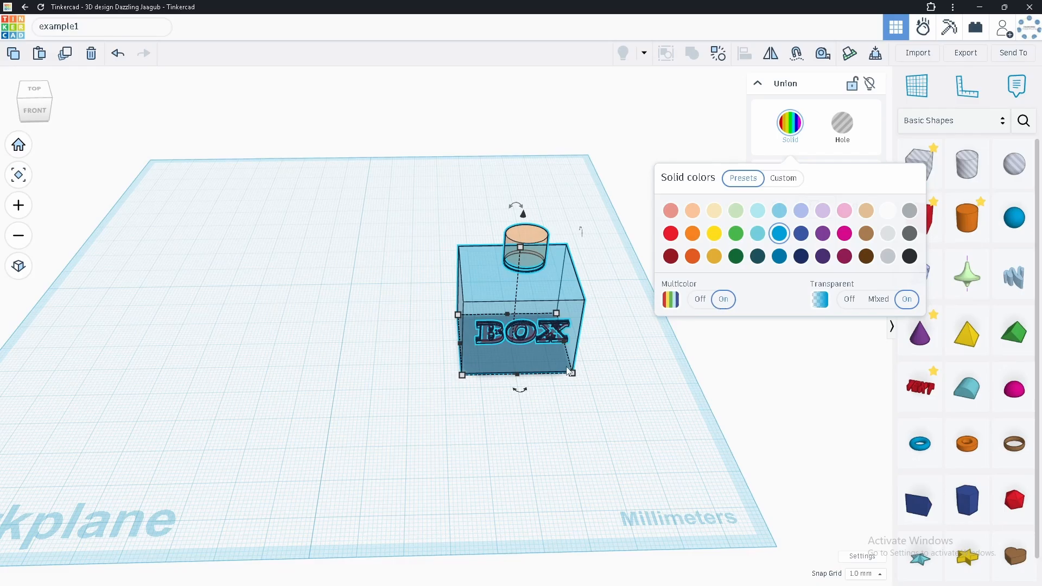
click(423, 415)
drag(537, 320, 513, 295)
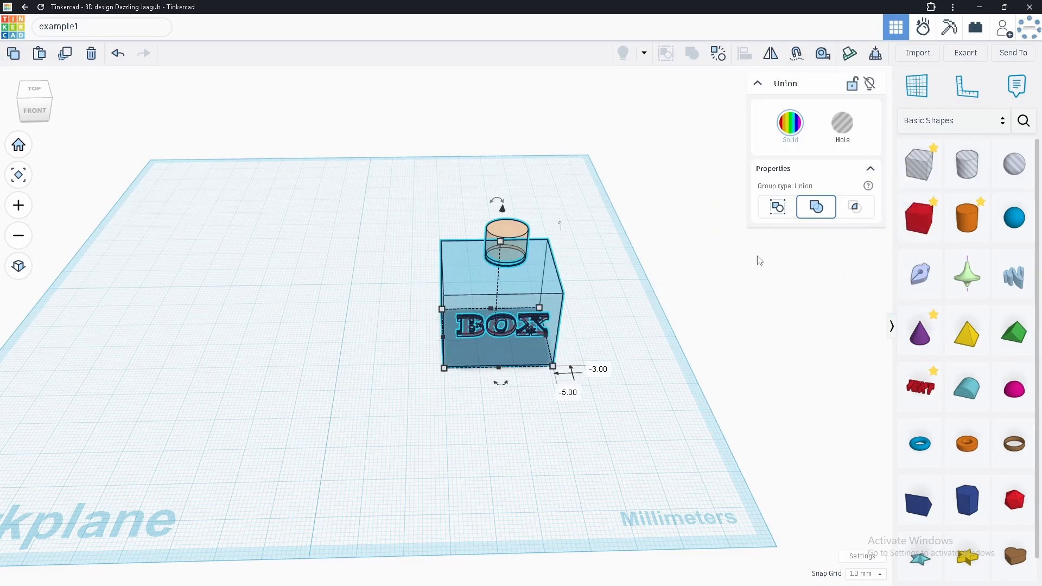
Step: Turn off transparency for the union group and reposition it near the middle of the workplane
click(791, 123)
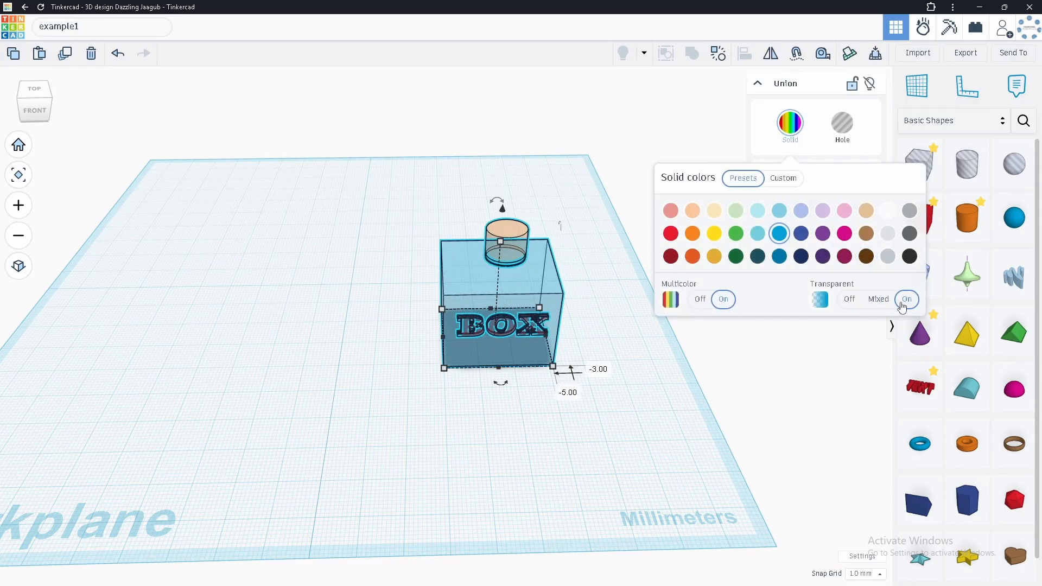
click(850, 299)
click(440, 366)
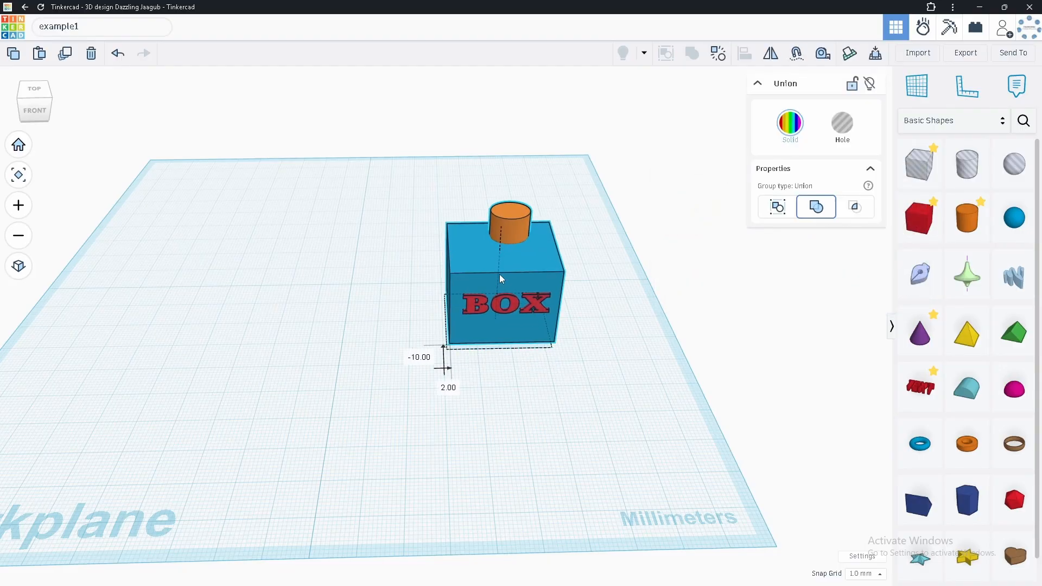
drag(499, 275, 557, 385)
mouse_move(552, 435)
right_down()
mouse_move(544, 298)
mouse_move(548, 429)
right_up()
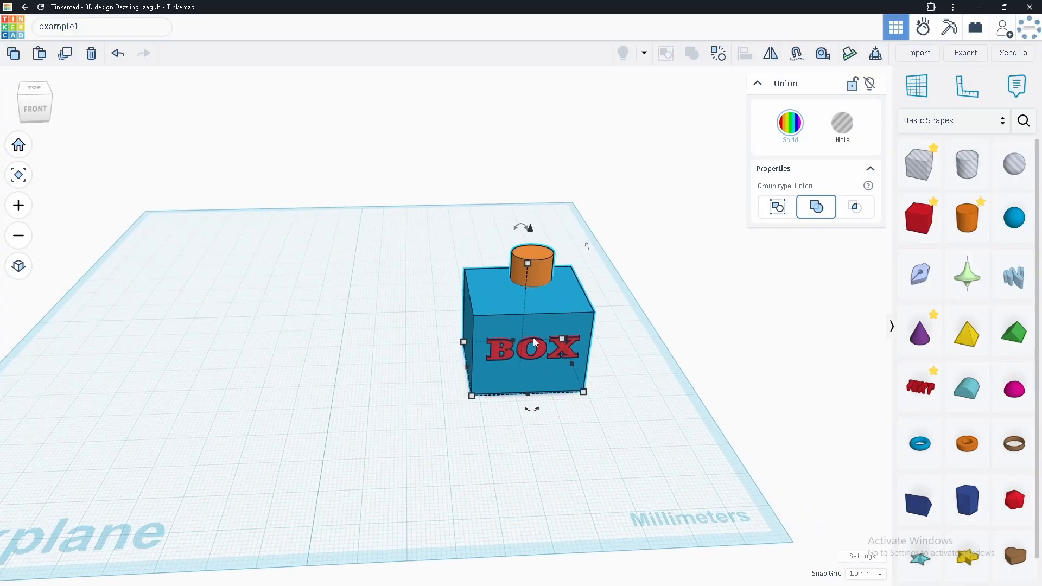
drag(533, 338, 471, 337)
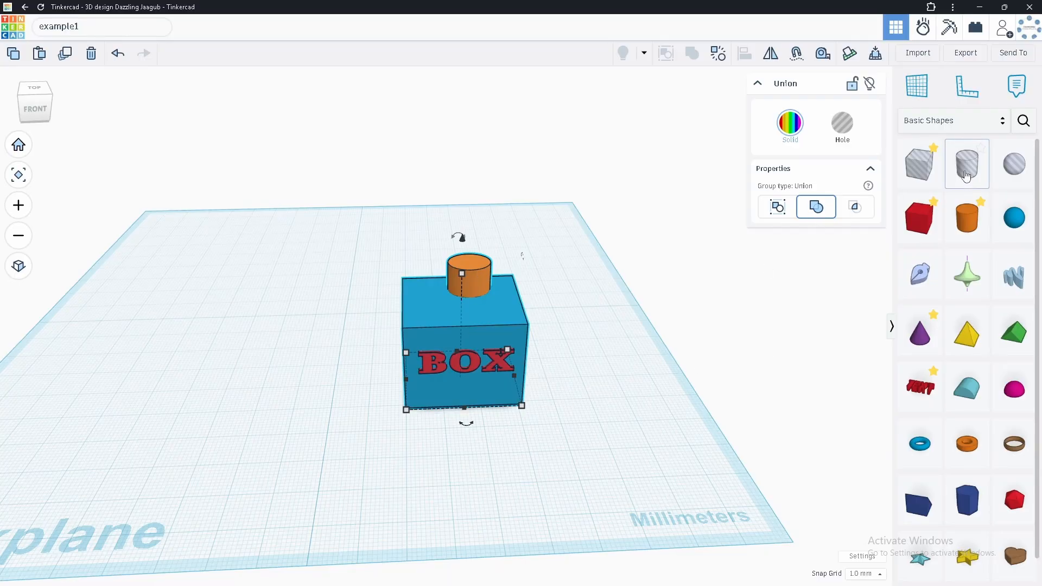
Step: Place a cylinder hole beside the box's side face and scale it proportionally to 11 by 11 mm
drag(972, 169, 588, 366)
right_drag(505, 430, 745, 438)
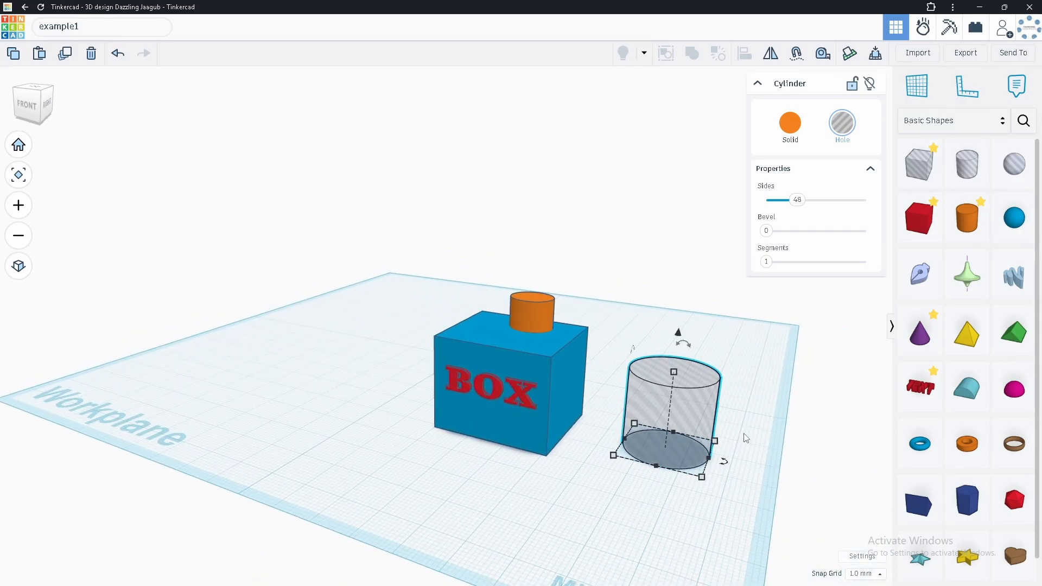
drag(666, 450, 639, 458)
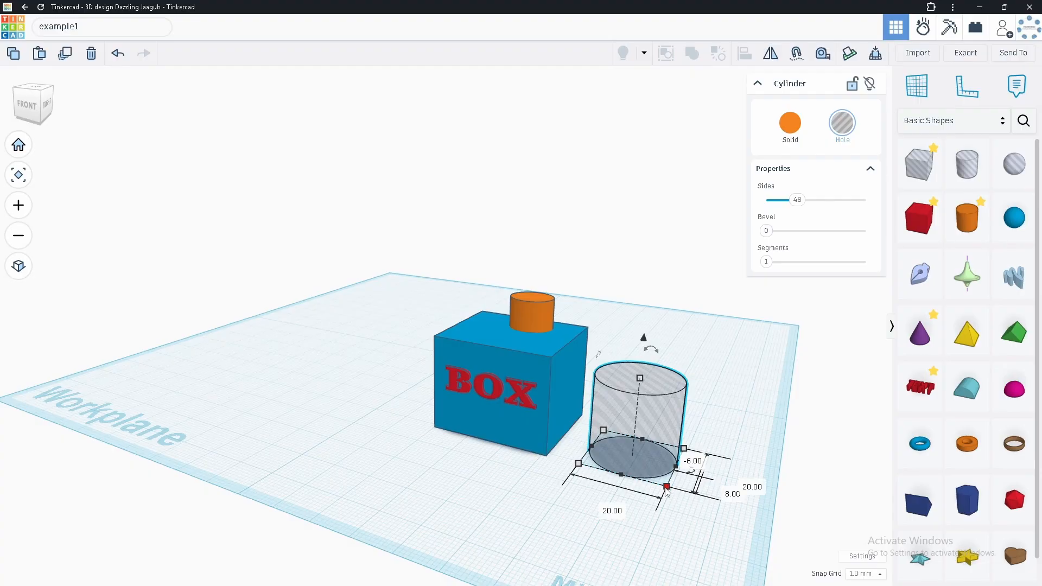
drag(667, 487, 604, 456)
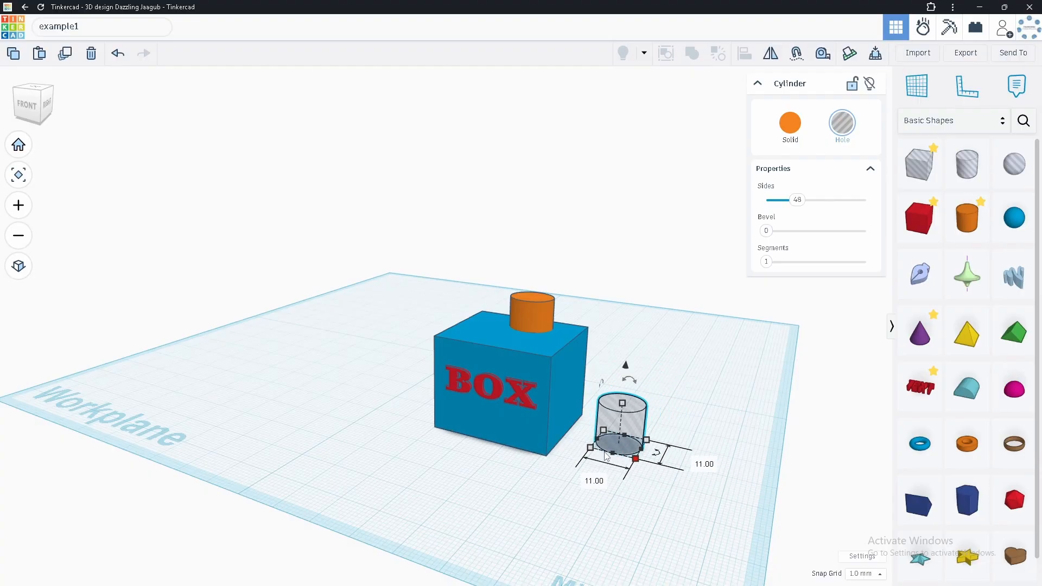
Step: Try to turn the cylinder hole on its side, move it into the box's side face and raise it 7 mm
mouse_move(633, 385)
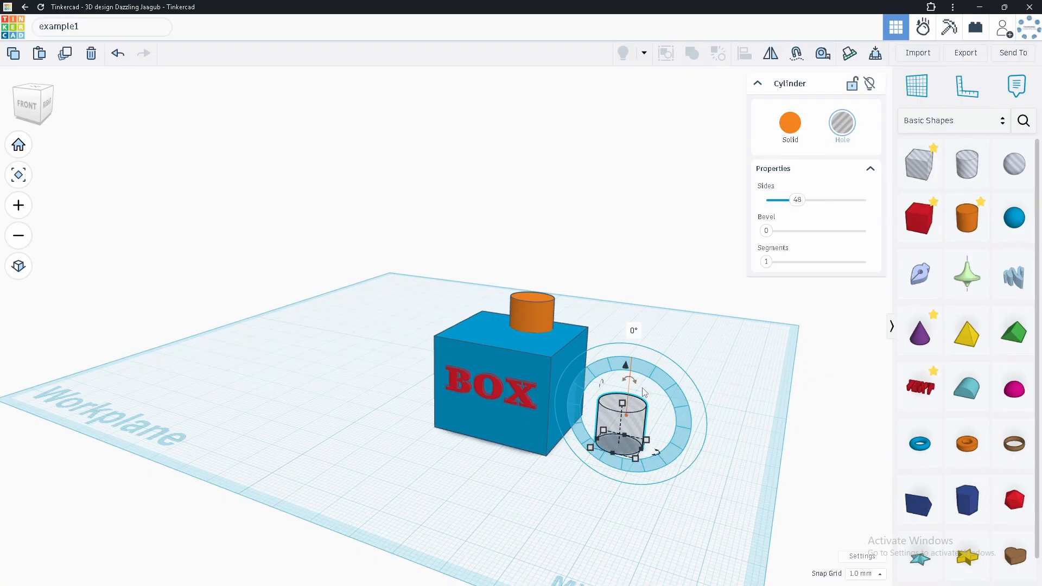
drag(629, 380, 573, 409)
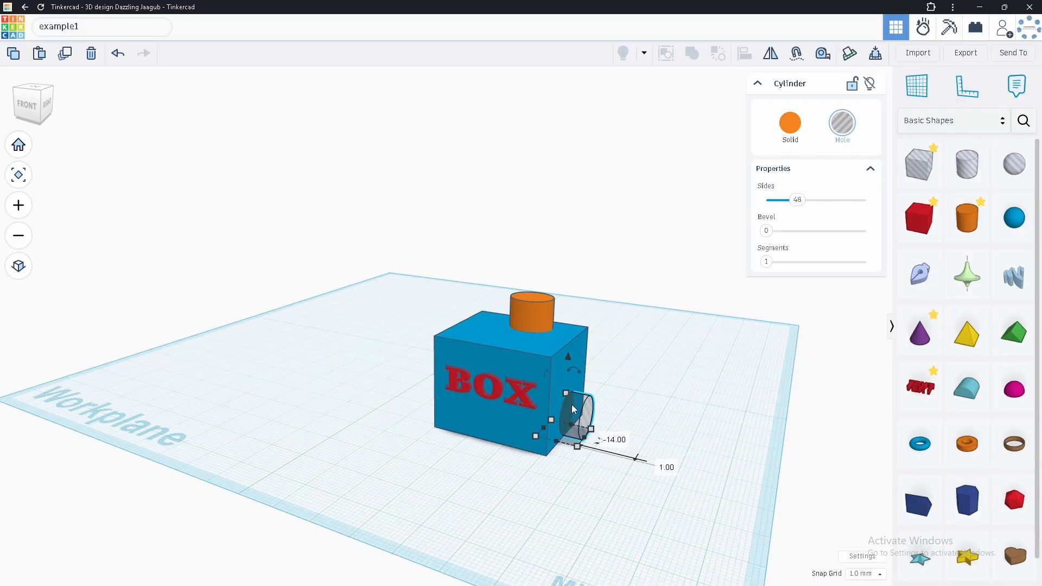
drag(567, 357, 568, 332)
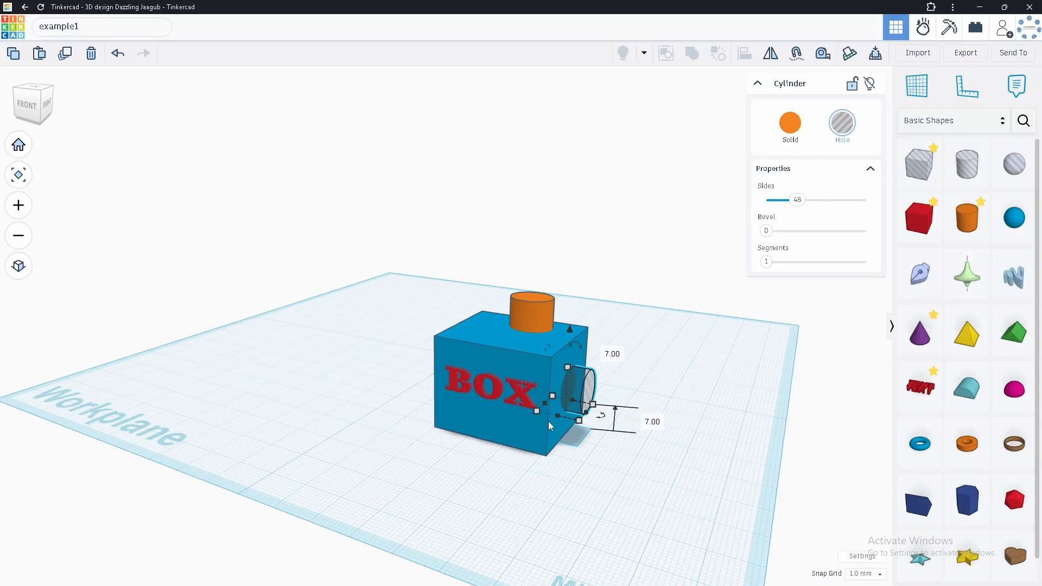
drag(545, 405, 392, 365)
key(ctrl+z)
key(ctrl+z)
key(ctrl+z)
key(ctrl+z)
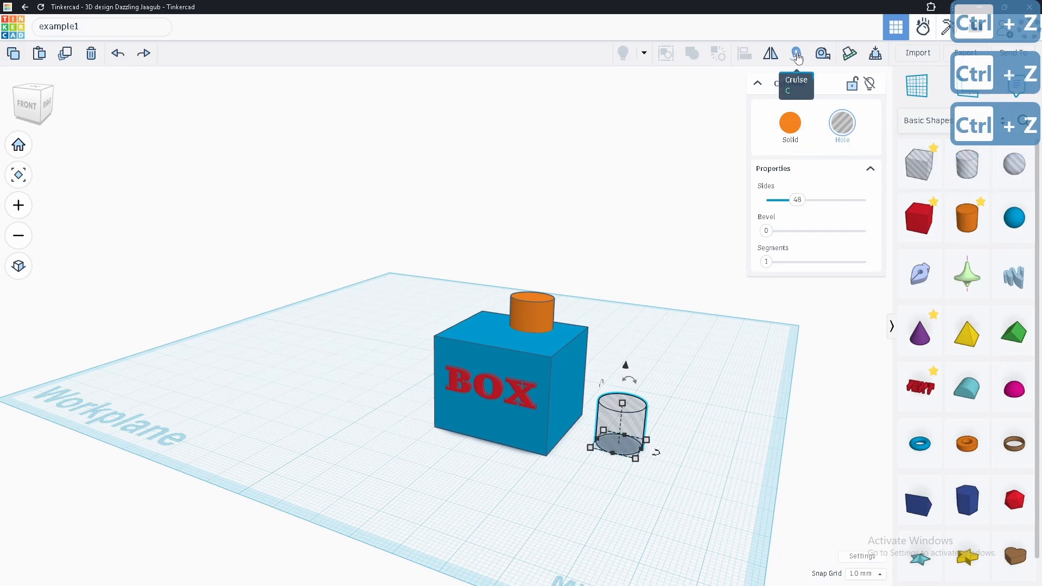
Step: Use Cruise to slide the cylinder hole slightly along the workplane beside the box
key(c)
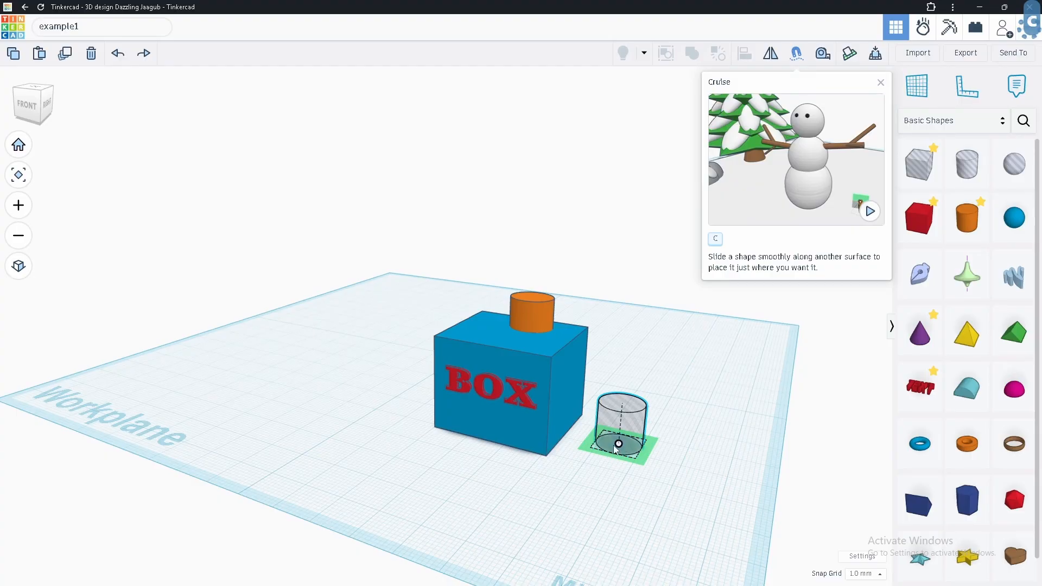
mouse_move(619, 446)
mouse_down()
mouse_move(565, 426)
mouse_move(567, 394)
mouse_move(510, 400)
mouse_move(534, 300)
mouse_move(524, 372)
mouse_move(568, 384)
mouse_move(577, 422)
mouse_move(608, 455)
mouse_move(565, 438)
mouse_move(570, 387)
mouse_move(602, 451)
mouse_move(614, 451)
mouse_up()
click(660, 500)
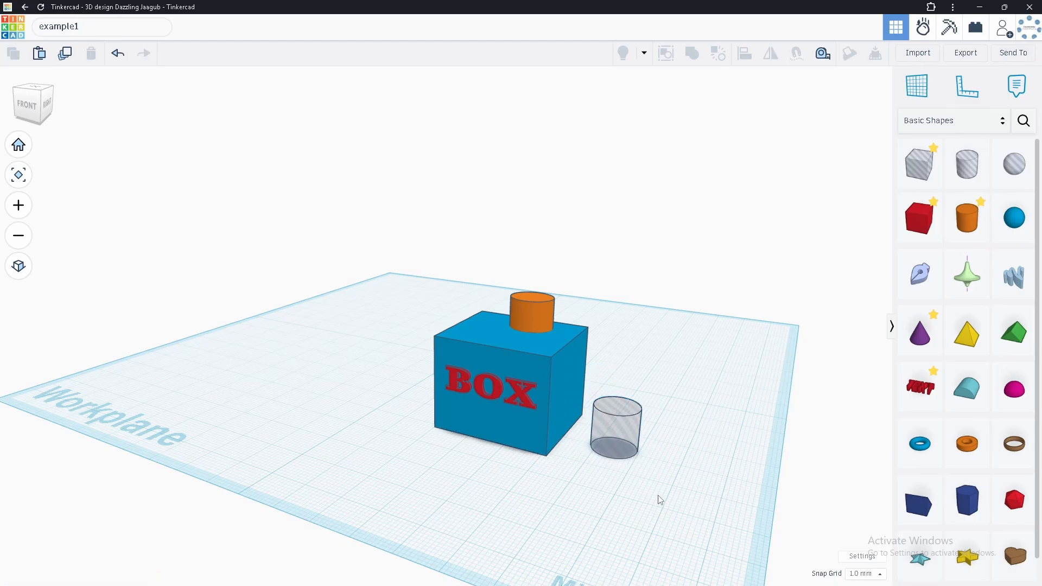
Step: Try to place the cylinder hole in the box's side face by rotating it sideways, moving it over and raising it 8 mm
click(620, 447)
drag(628, 379, 568, 413)
drag(561, 355, 561, 323)
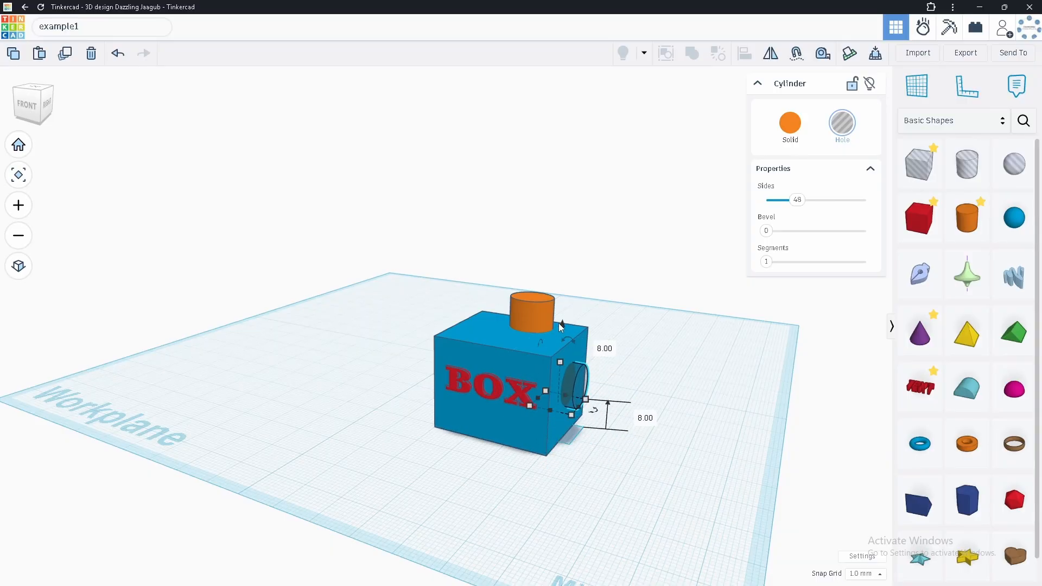
key(ctrl+z)
key(ctrl+z)
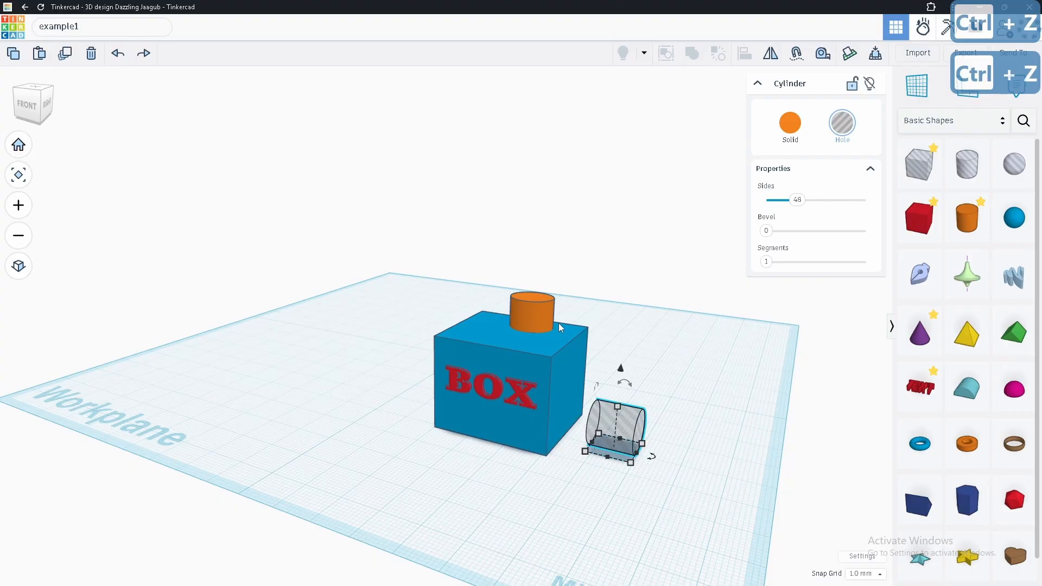
key(ctrl+z)
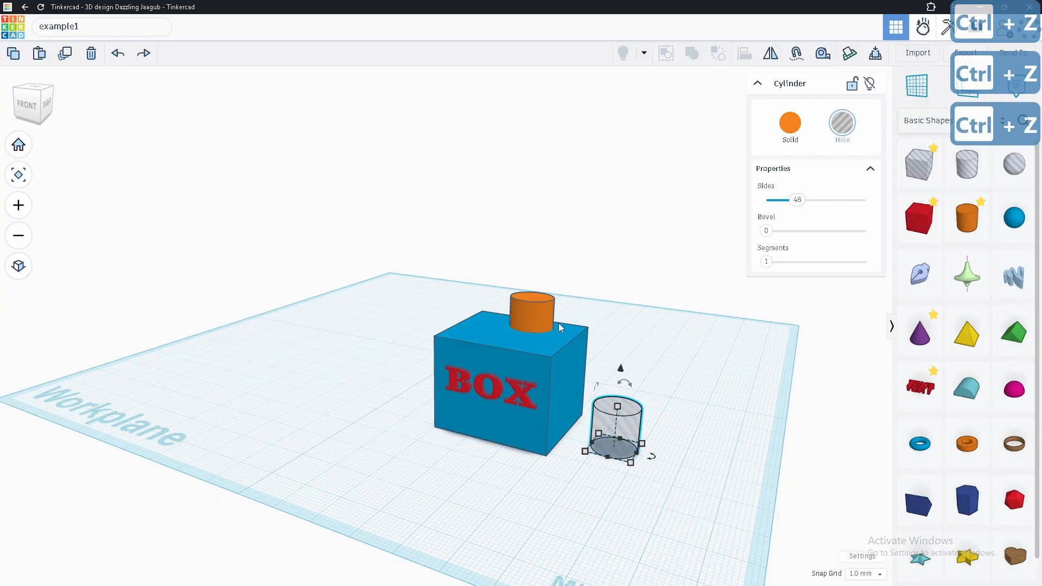
Step: Cruise the cylinder hole onto the box's side face and stretch it 28 mm inward through the box
key(c)
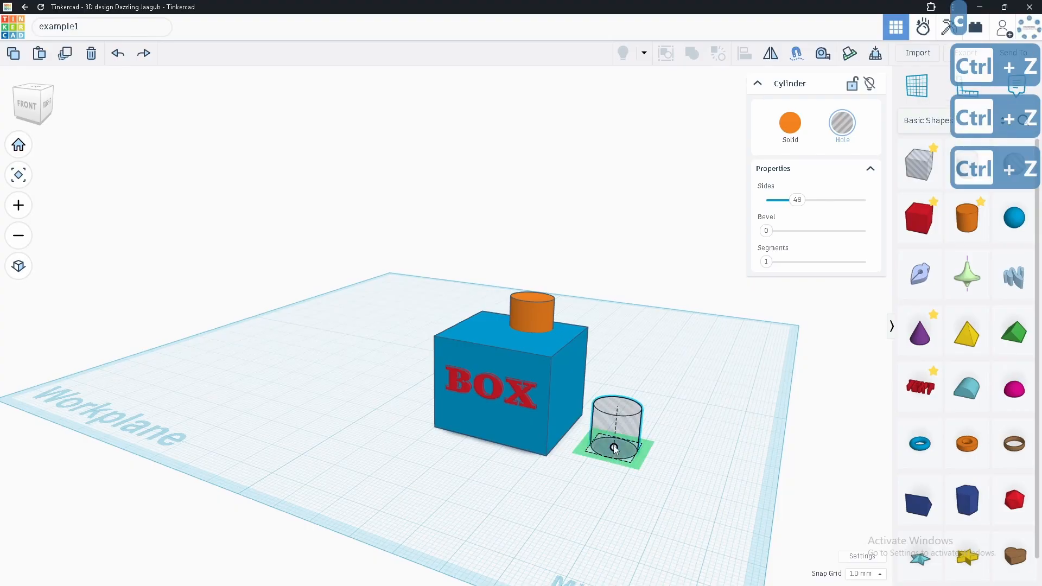
drag(615, 449, 573, 391)
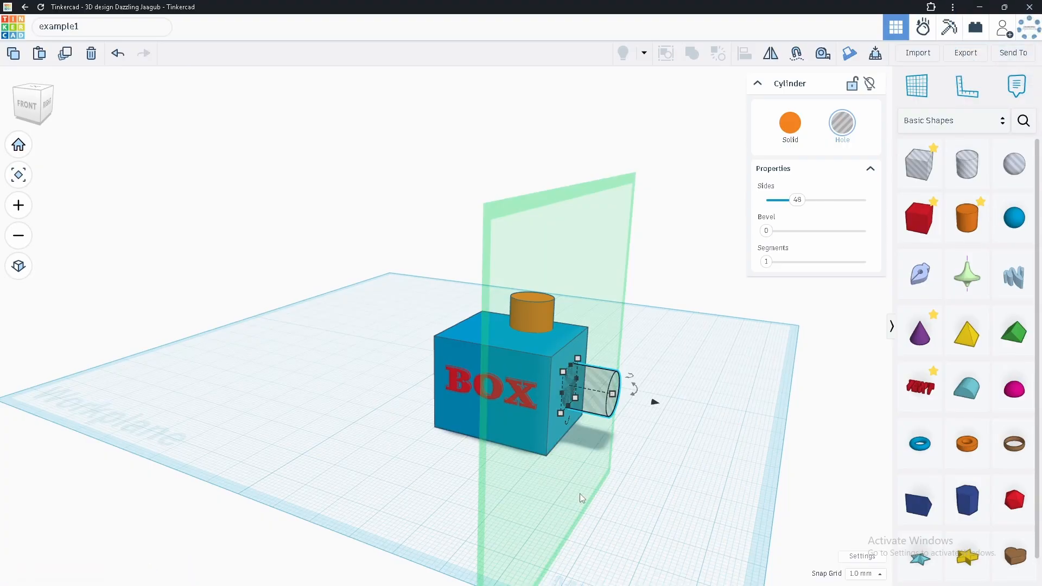
mouse_move(613, 395)
mouse_down()
mouse_move(725, 419)
mouse_move(597, 405)
mouse_move(607, 406)
mouse_up()
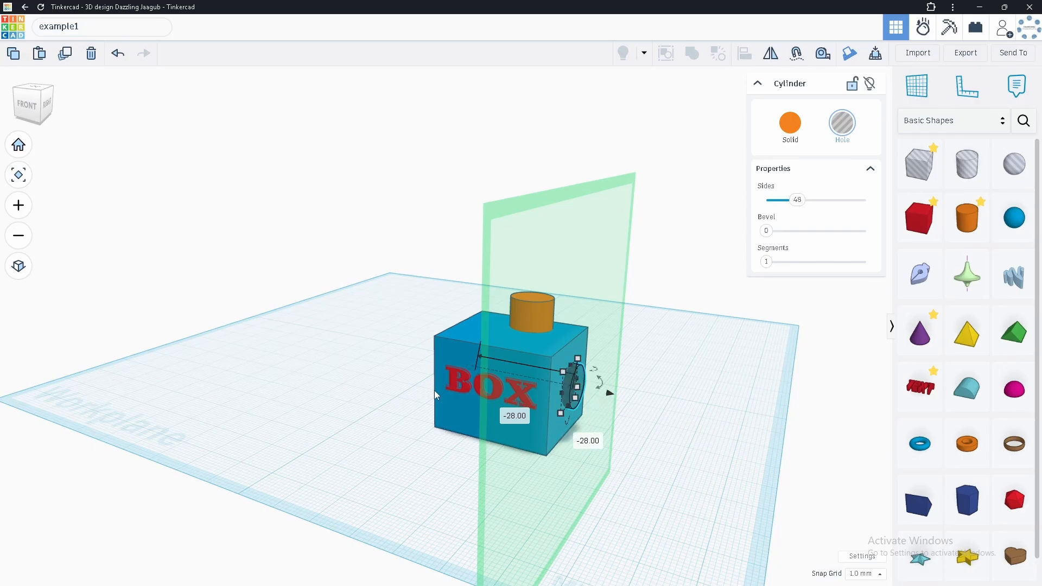
right_drag(442, 384, 579, 387)
drag(580, 387, 623, 401)
drag(640, 398, 365, 406)
right_drag(365, 406, 165, 377)
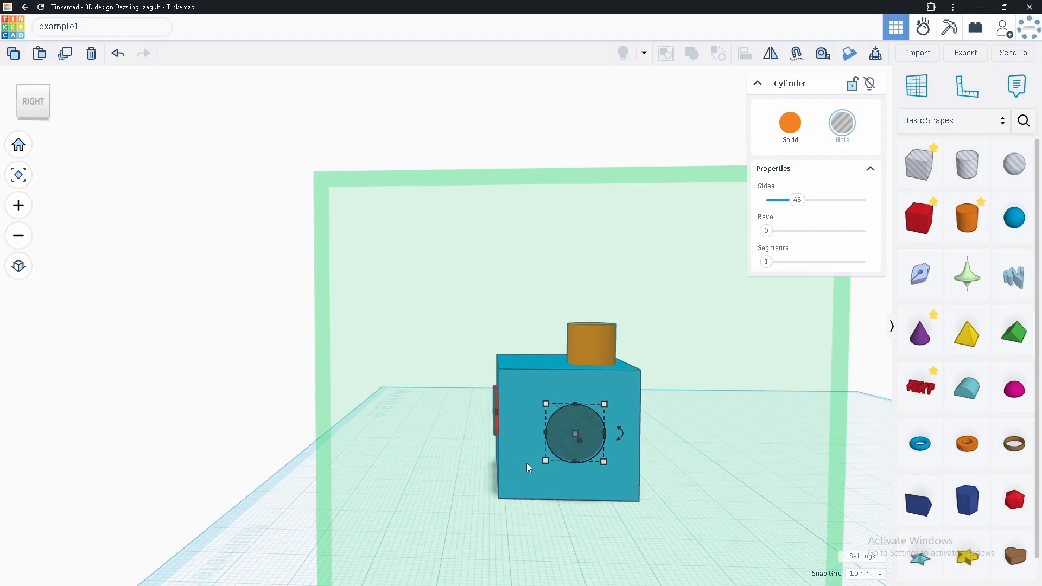
Step: Practise selecting the cylinder hole together with the box group and clear the selection
click(669, 424)
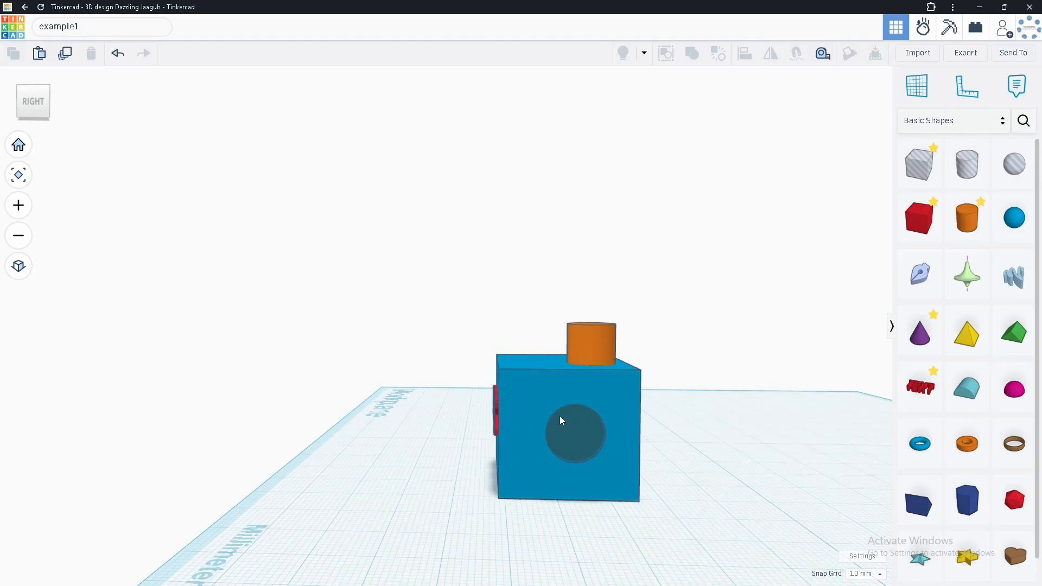
click(572, 426)
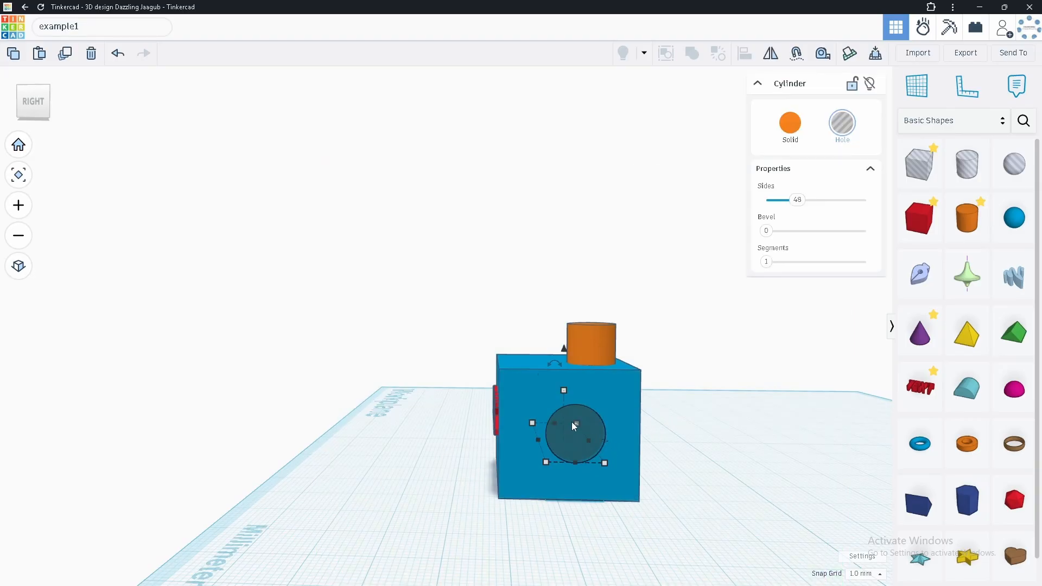
shift+click(519, 402)
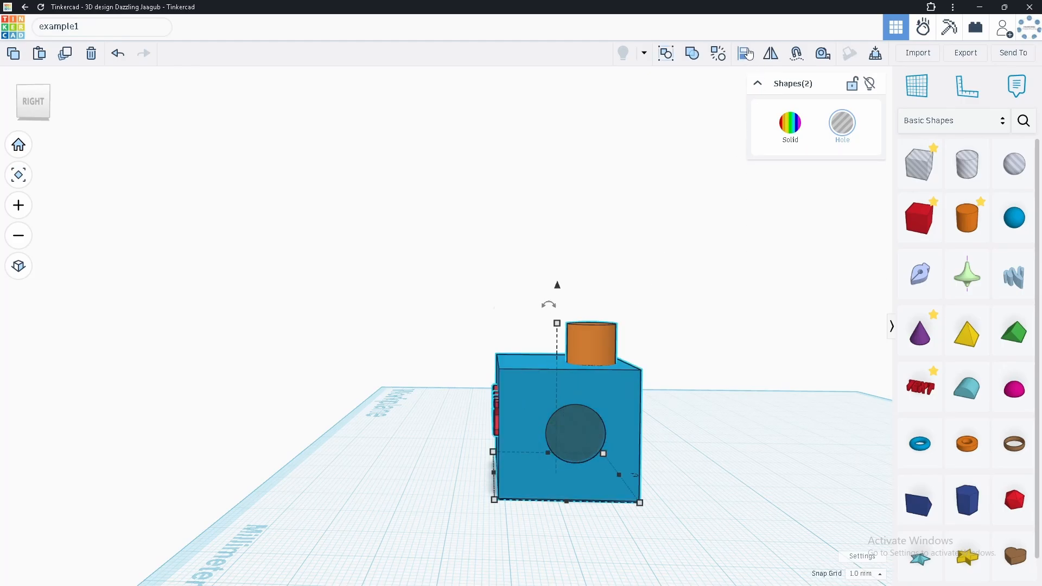
click(689, 402)
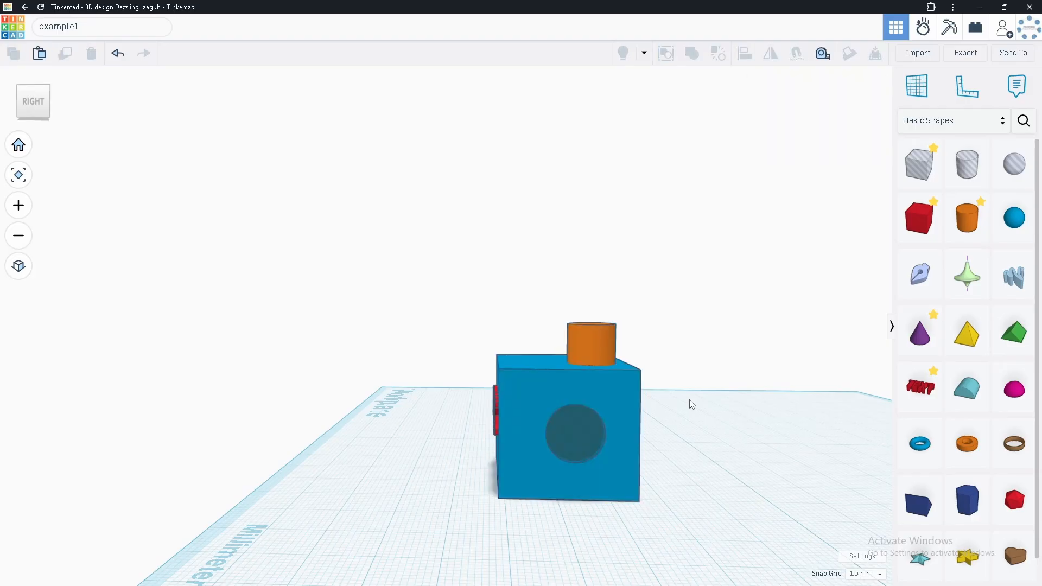
click(566, 432)
shift+click(572, 401)
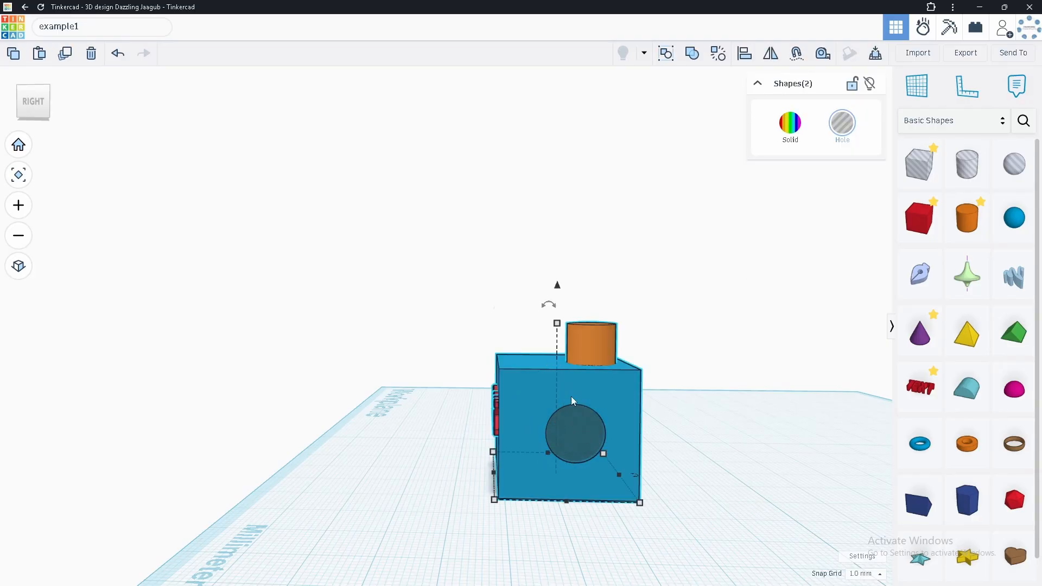
click(804, 421)
Step: Align the cylinder hole with the box group at mid-height and centred across the side face, after trying top and bottom alignment
drag(663, 296, 486, 517)
click(746, 53)
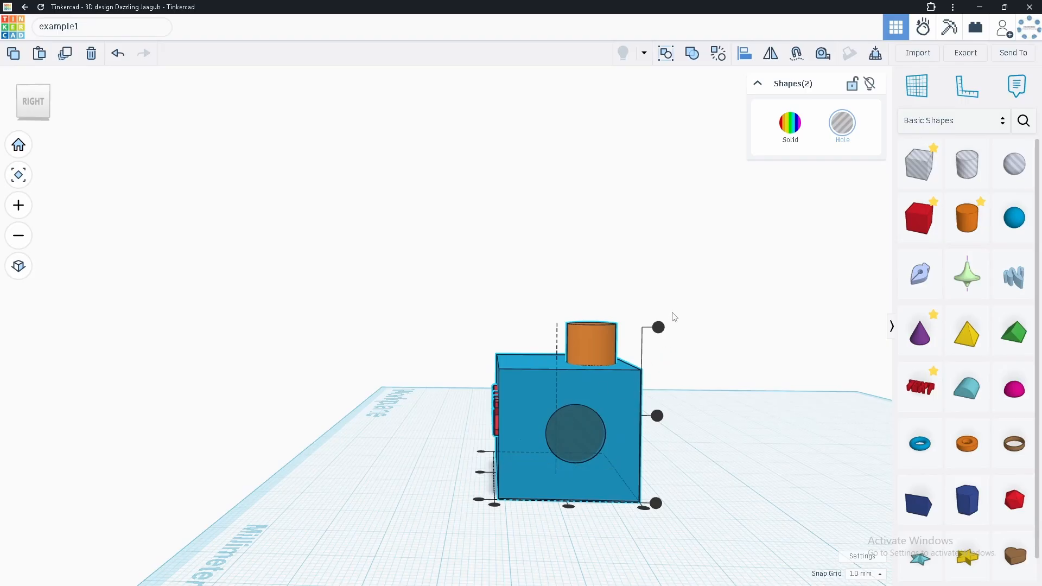
click(659, 328)
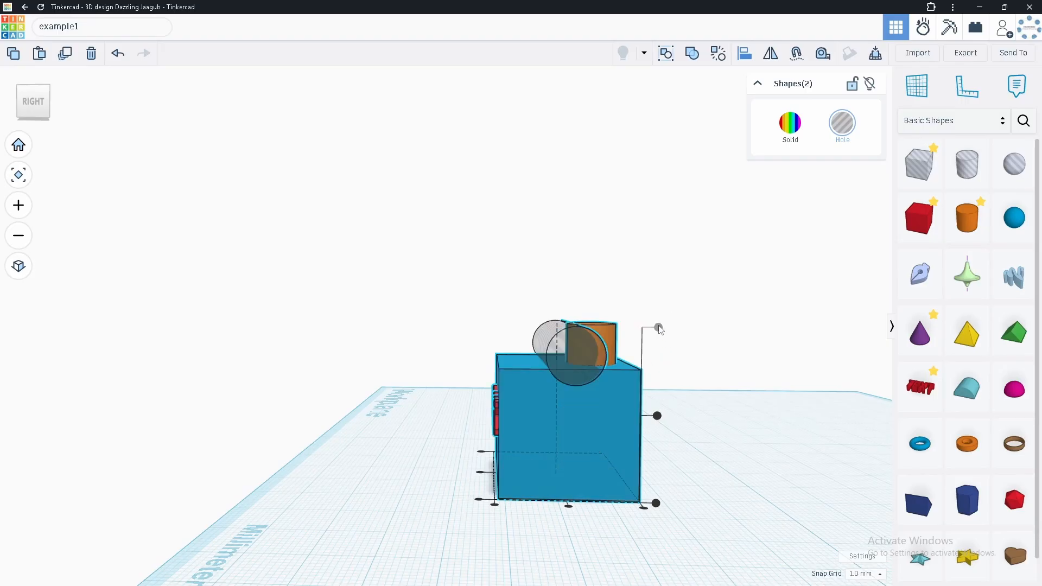
click(658, 417)
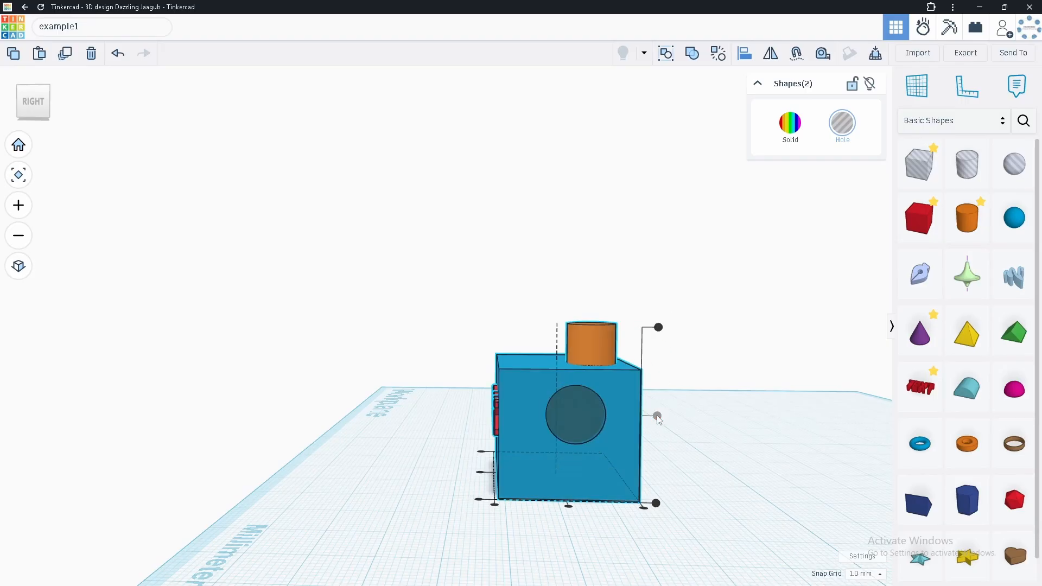
click(657, 504)
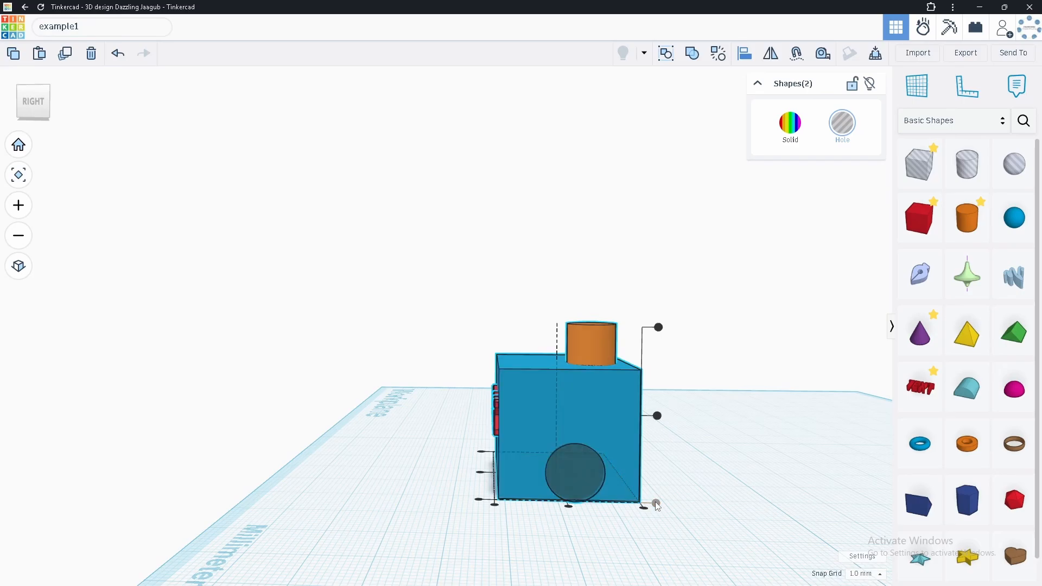
click(657, 415)
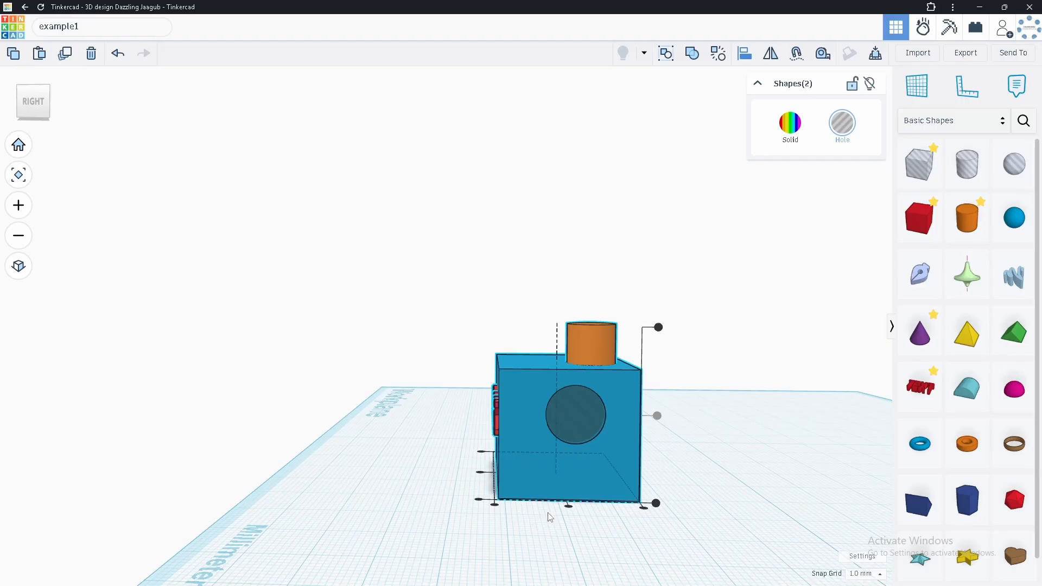
click(569, 507)
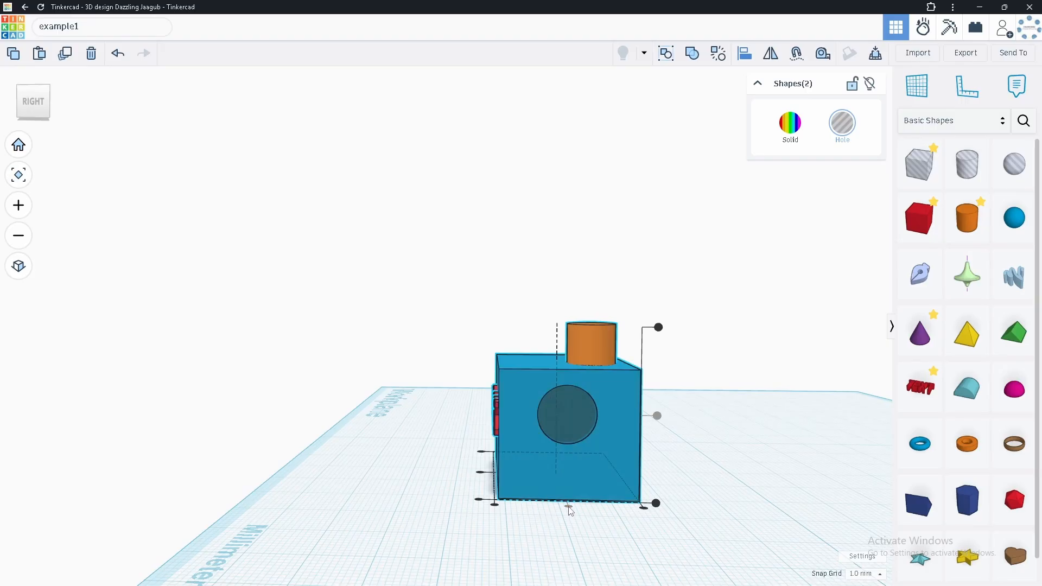
right_drag(567, 511, 558, 533)
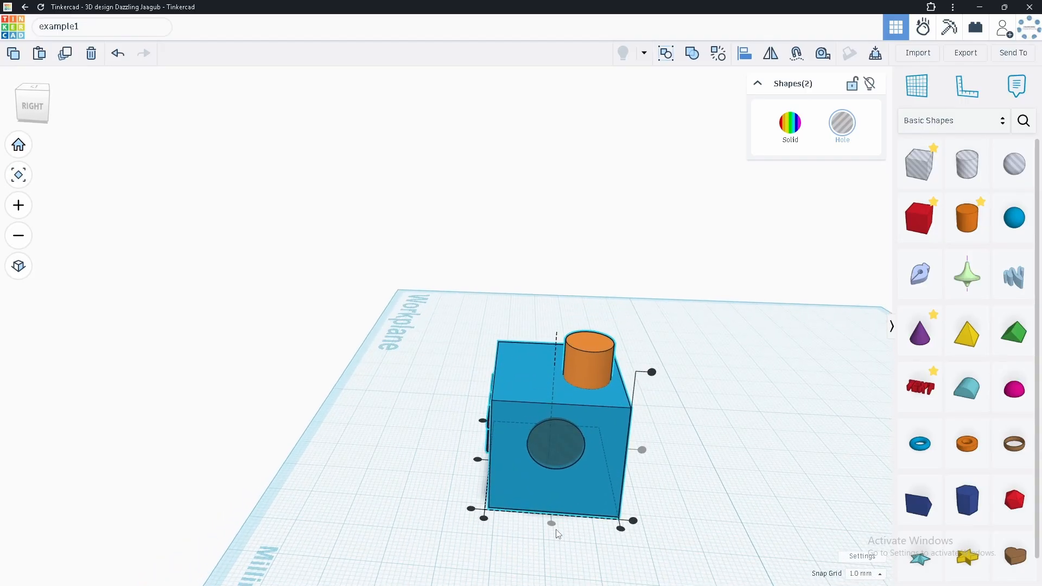
click(398, 449)
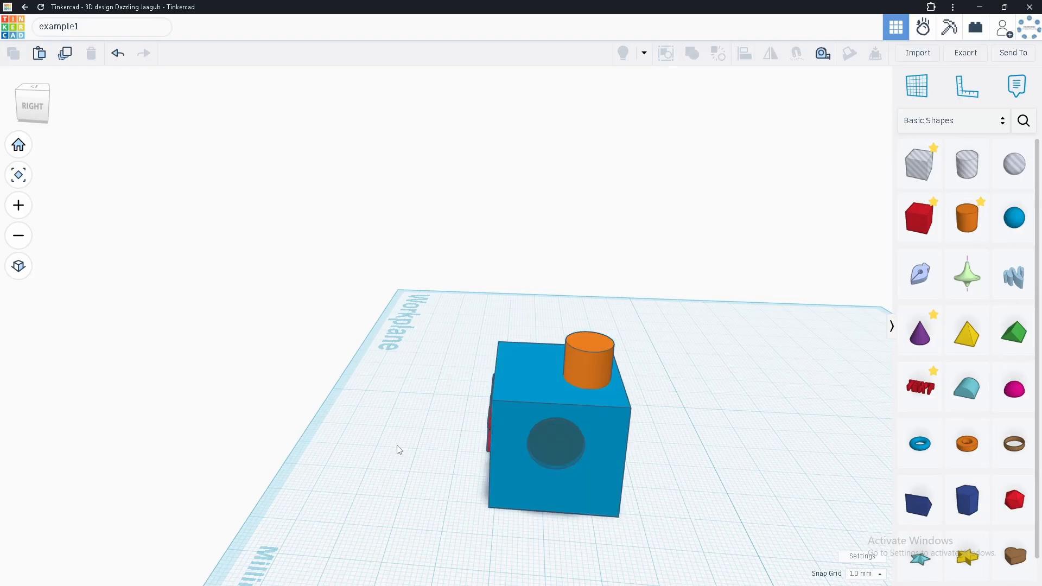
Step: Try cutting the cylinder hole through the box with a union group, and undo the union
right_drag(396, 449, 559, 425)
drag(450, 313, 697, 486)
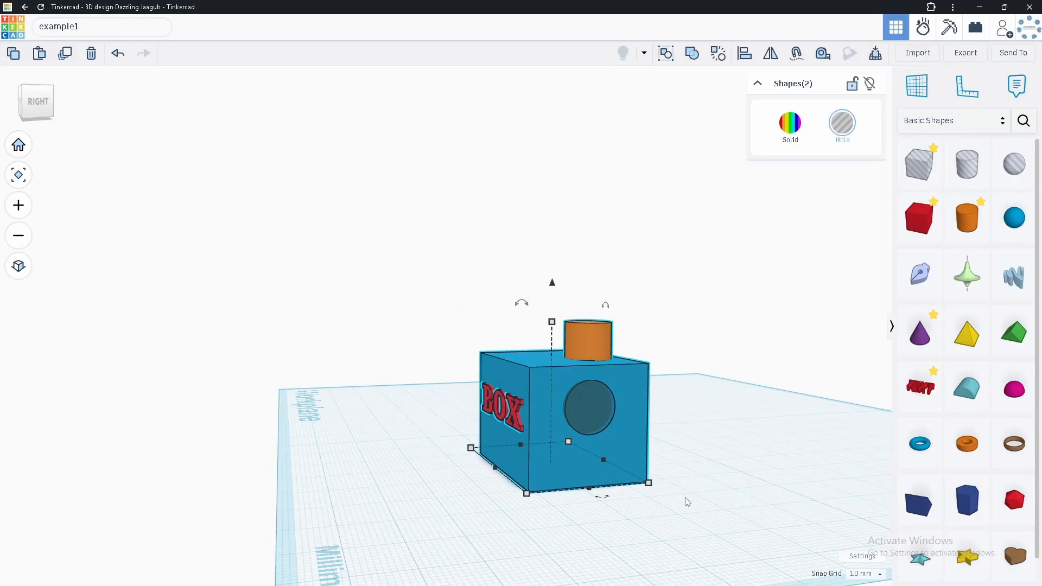
click(692, 54)
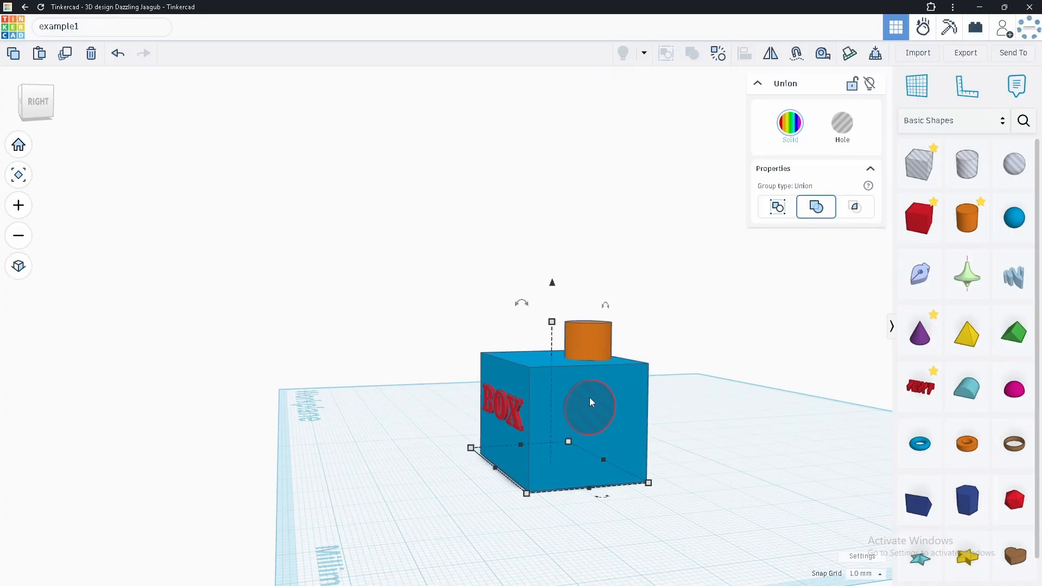
right_drag(631, 441, 593, 488)
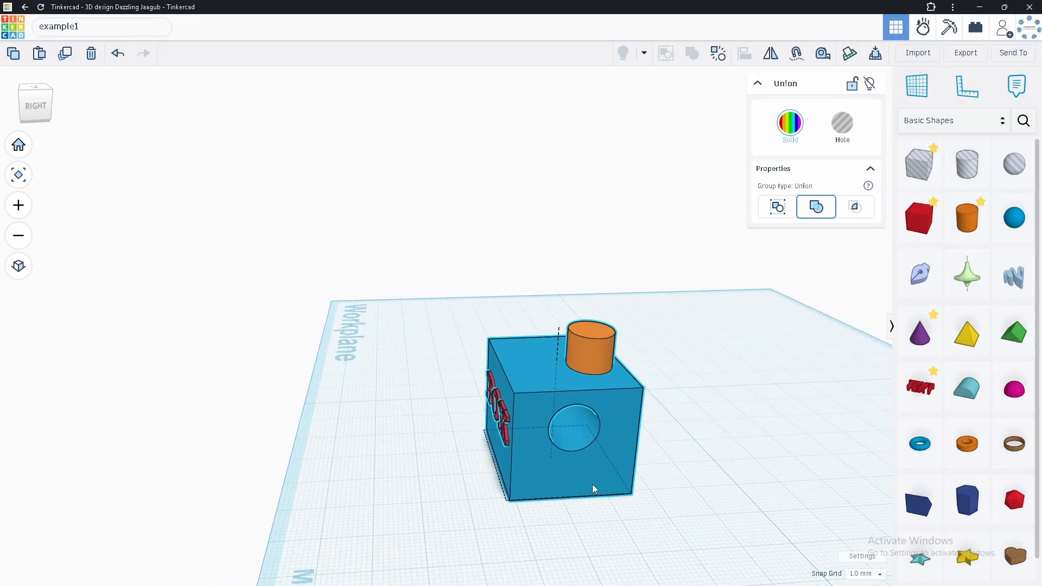
click(116, 56)
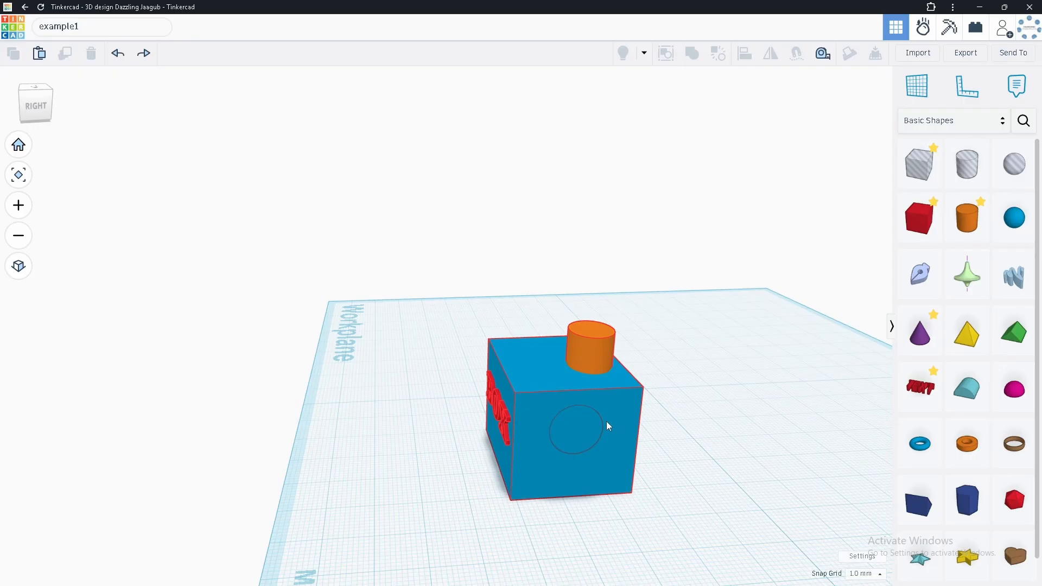
right_drag(542, 460, 682, 344)
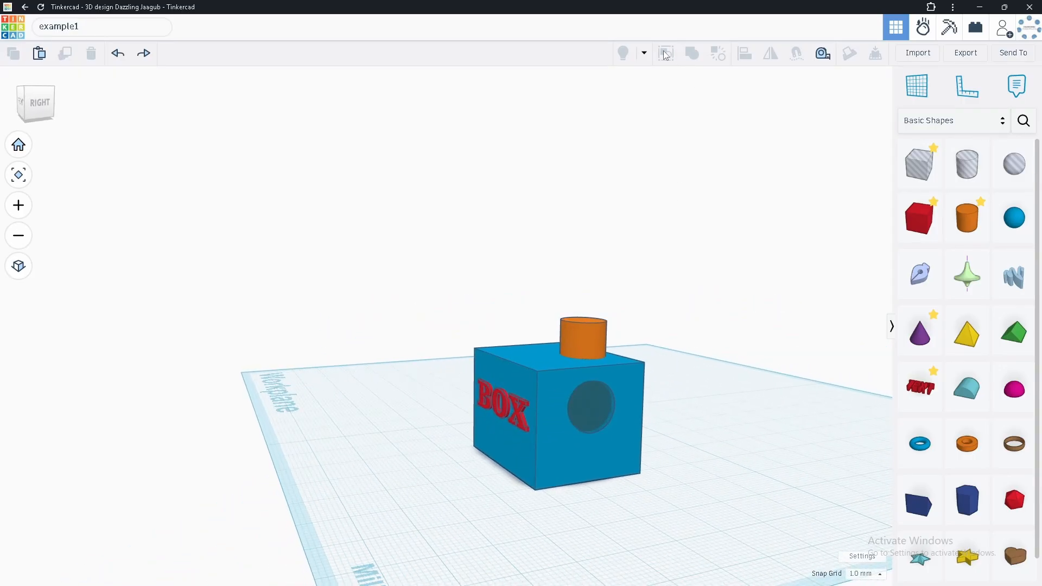
Step: Bundle the box group with the cylinder hole, shift the bundle across the workplane and ungroup it
drag(440, 291, 644, 471)
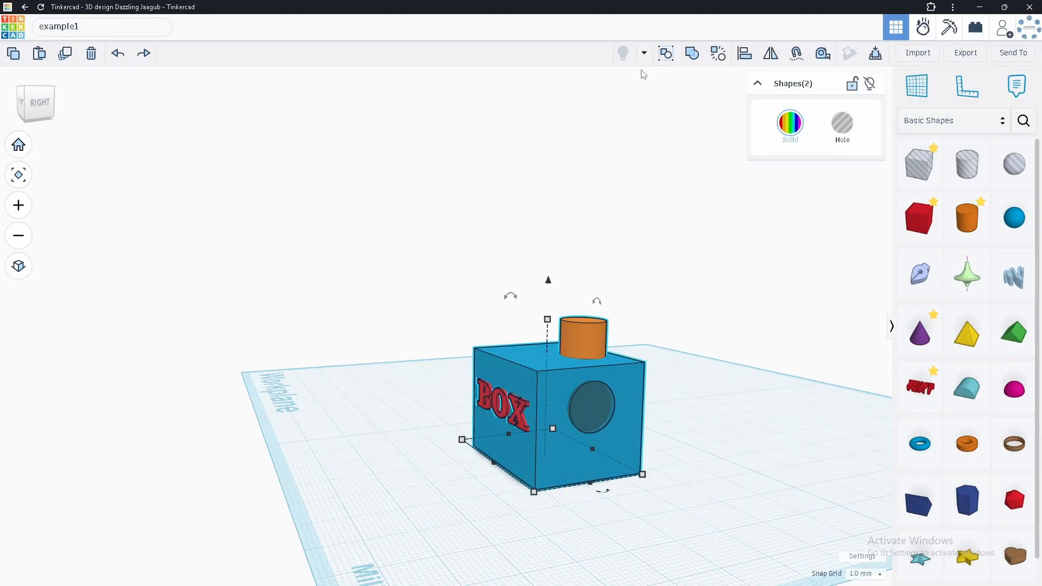
click(666, 54)
drag(596, 384, 526, 377)
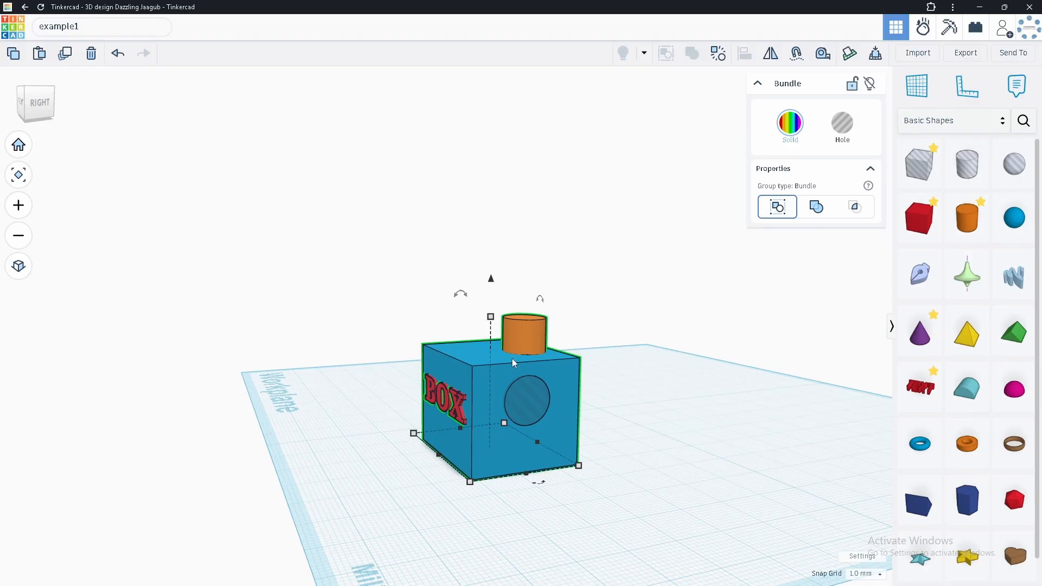
drag(553, 400, 574, 418)
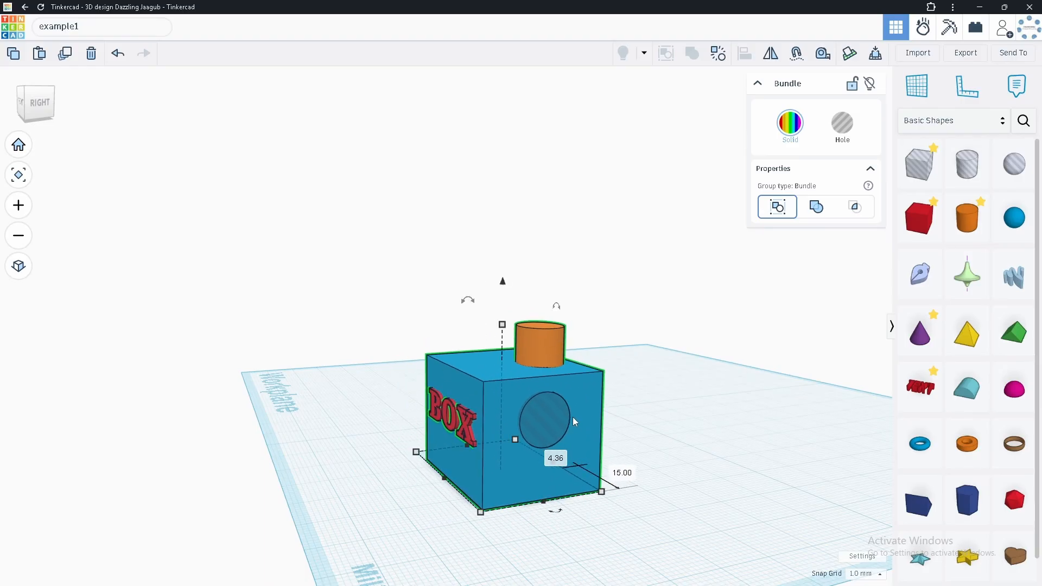
click(720, 56)
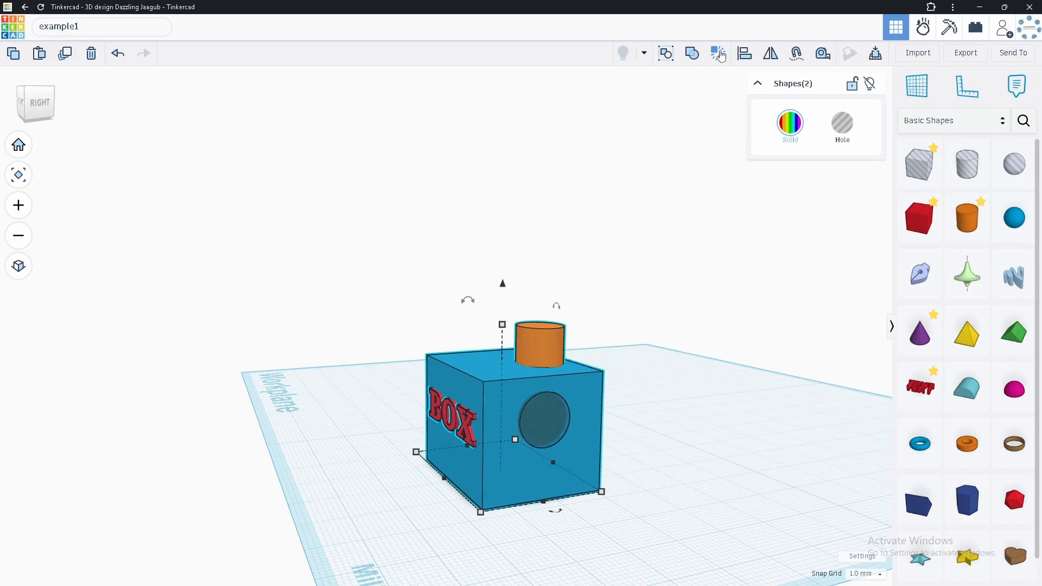
Step: Select the box group together with the cylinder hole and union them to cut the hole through the box
click(684, 342)
drag(381, 351, 685, 483)
click(692, 54)
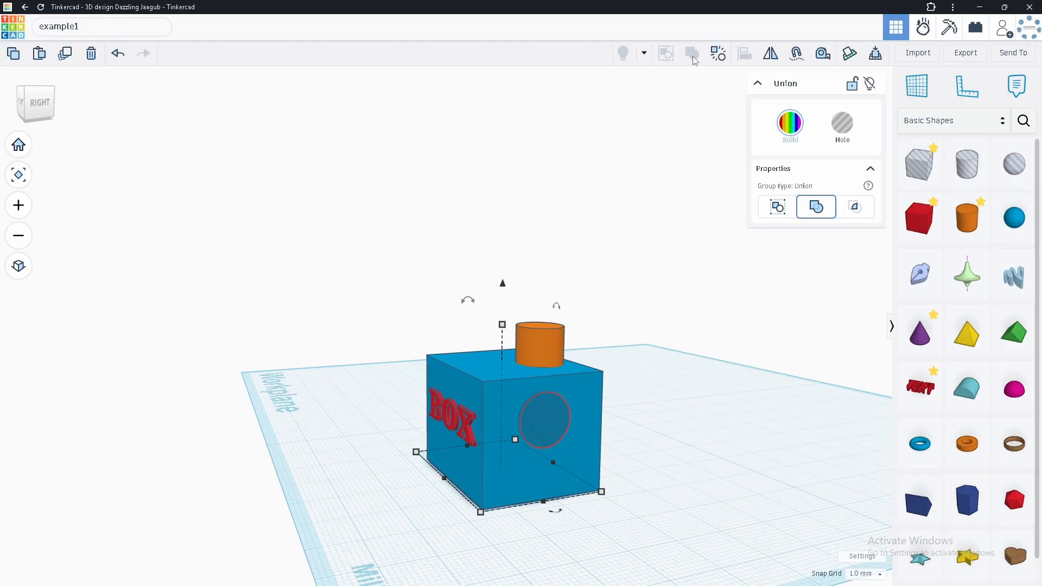
Step: Shift the united box back and left across the workplane, and bring it about 17 mm forward and 6 mm right
right_drag(625, 396, 382, 483)
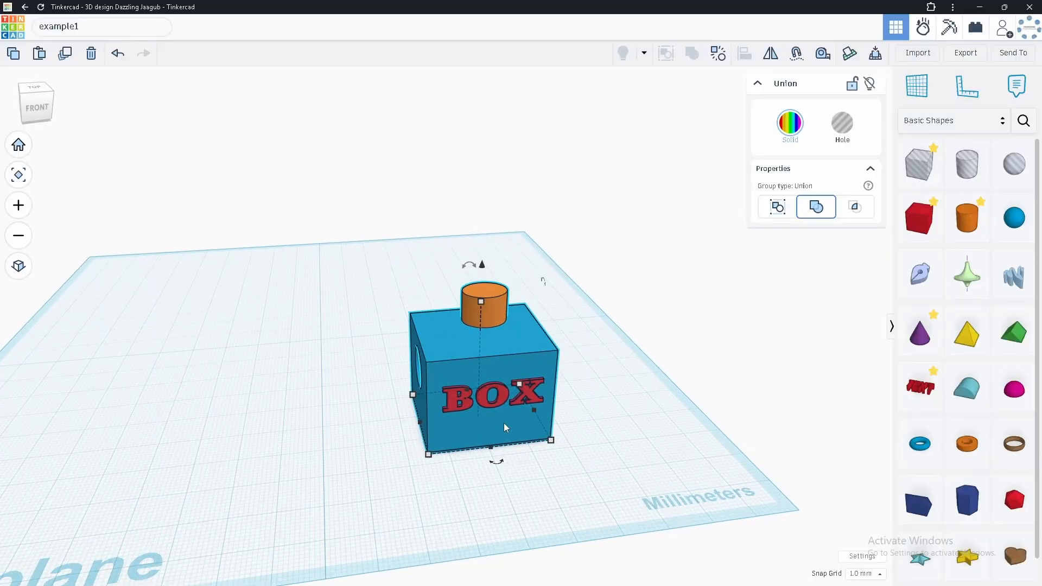
drag(503, 422, 353, 360)
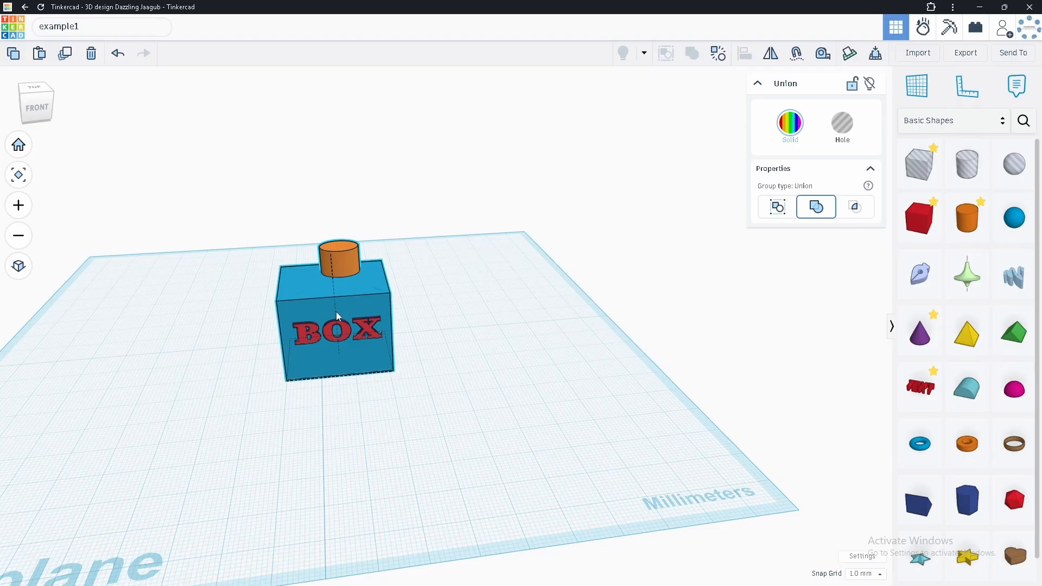
drag(337, 313, 358, 342)
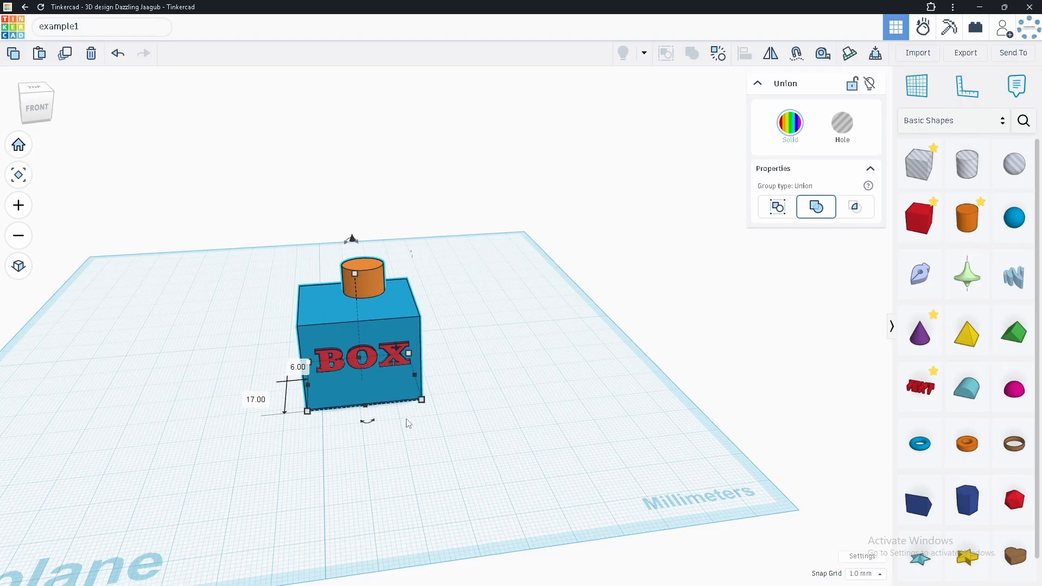
Step: Examine the united box and its through-hole from the front, right, underside and left using the view cube
scroll(344, 360, up, 1)
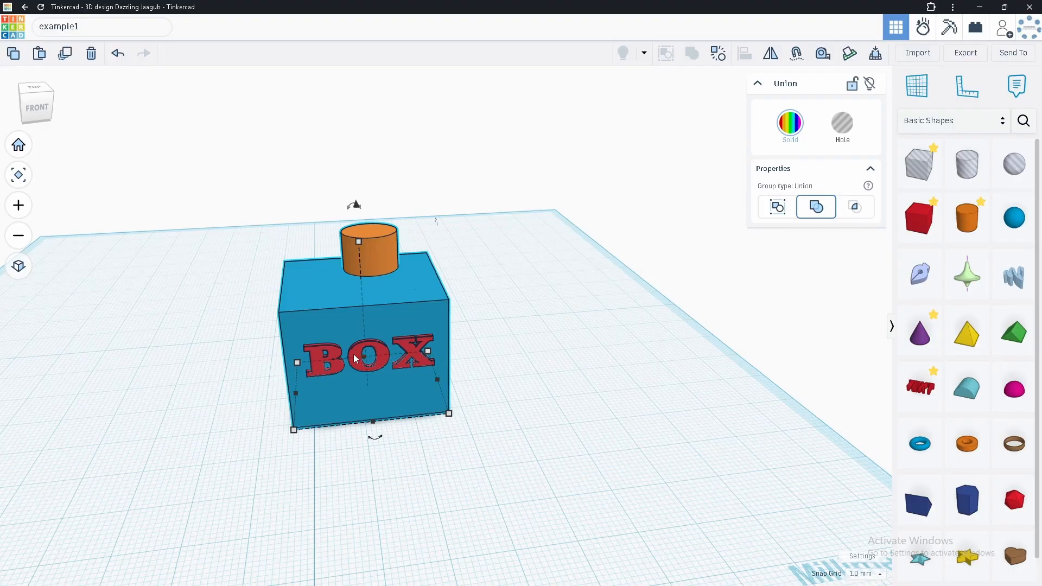
mouse_move(351, 352)
right_down()
mouse_move(103, 389)
mouse_move(58, 318)
mouse_move(360, 341)
right_up()
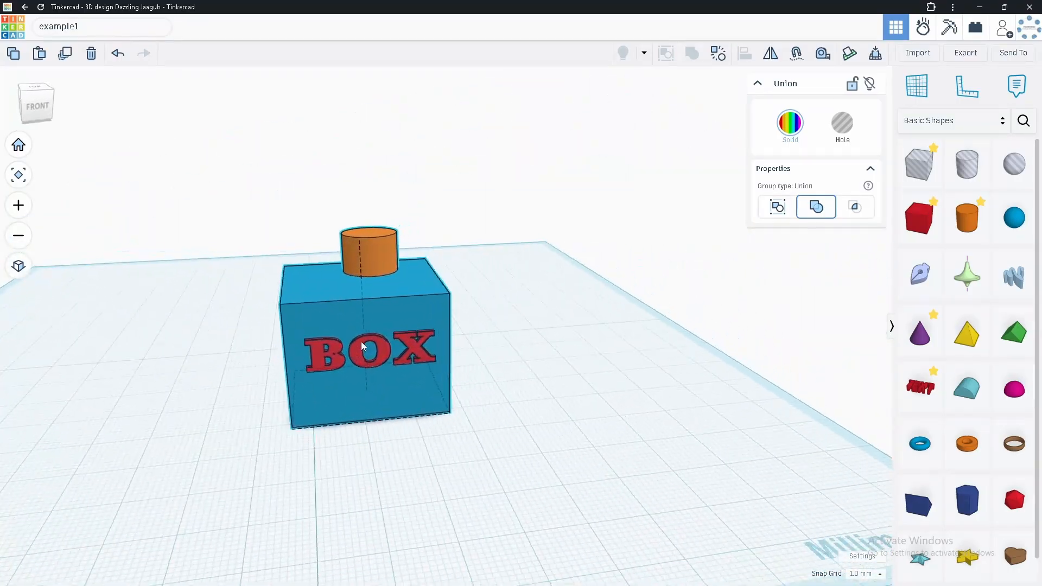
click(40, 93)
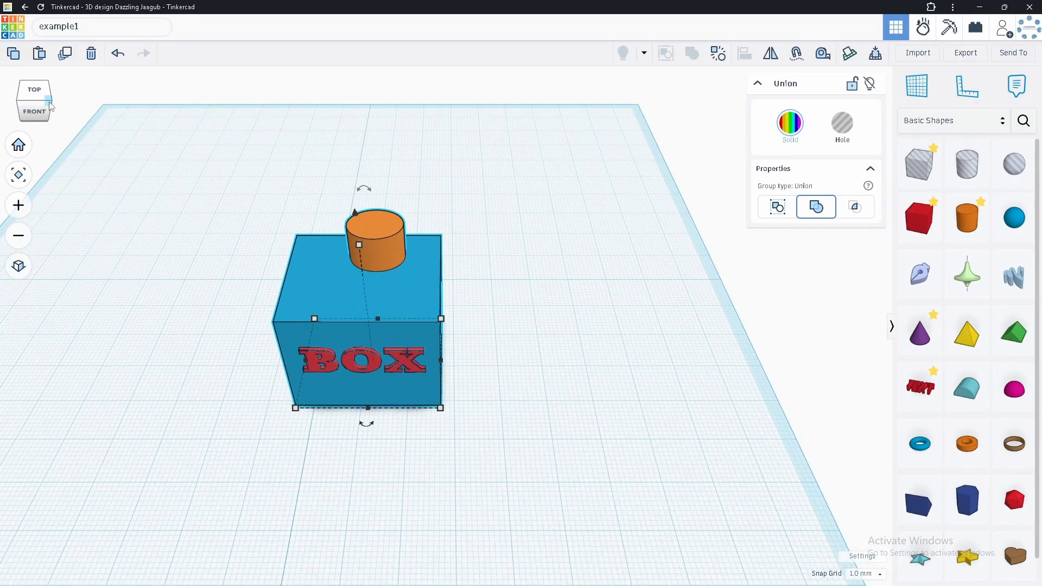
click(50, 106)
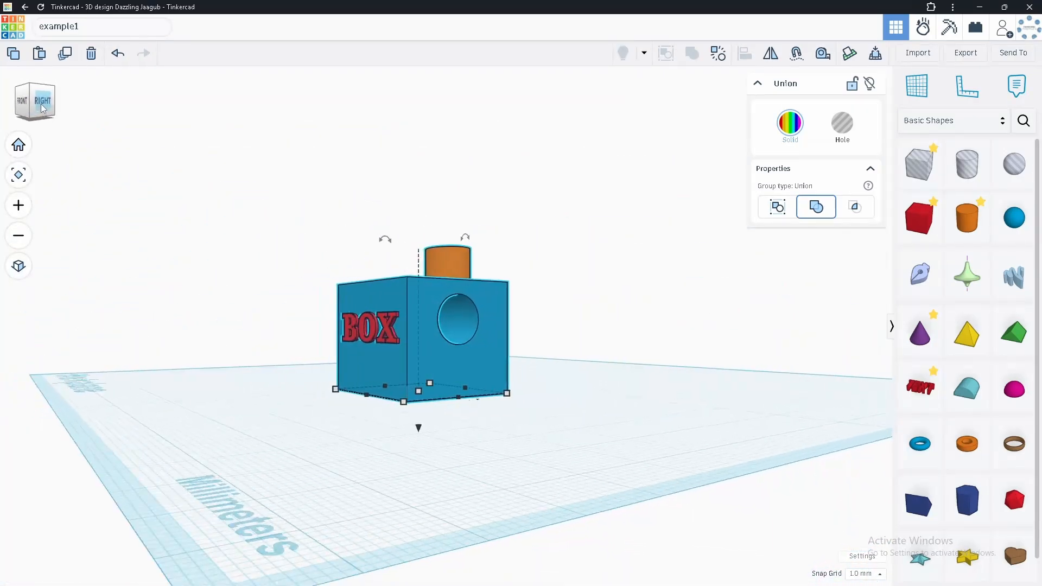
click(42, 106)
click(31, 115)
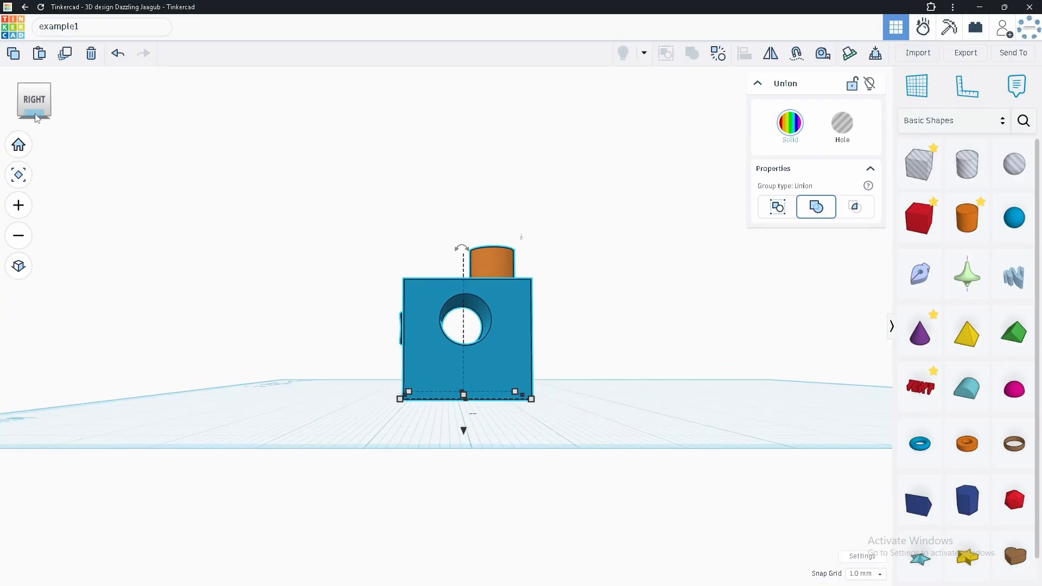
click(22, 105)
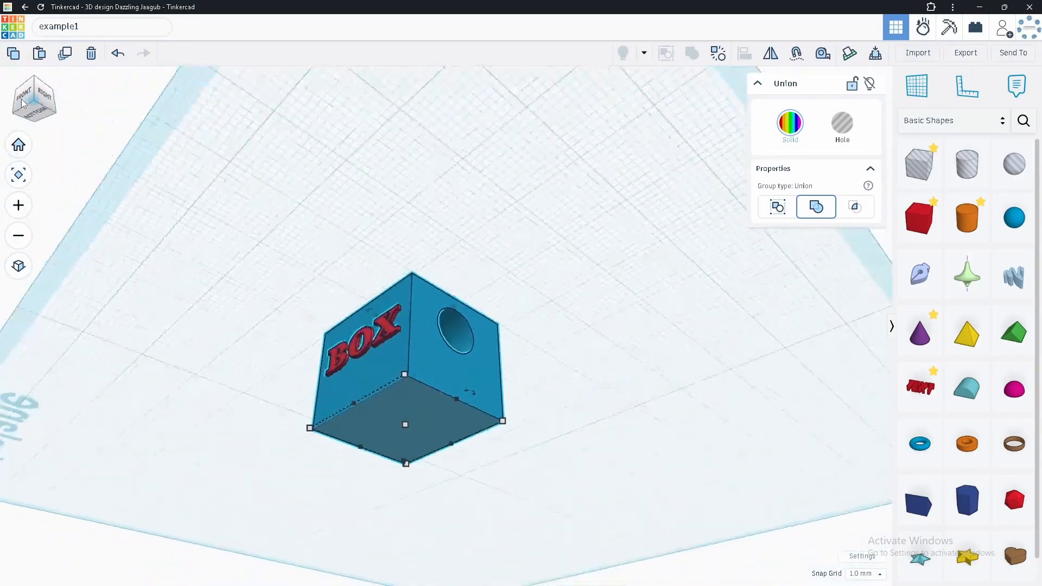
click(20, 117)
click(20, 116)
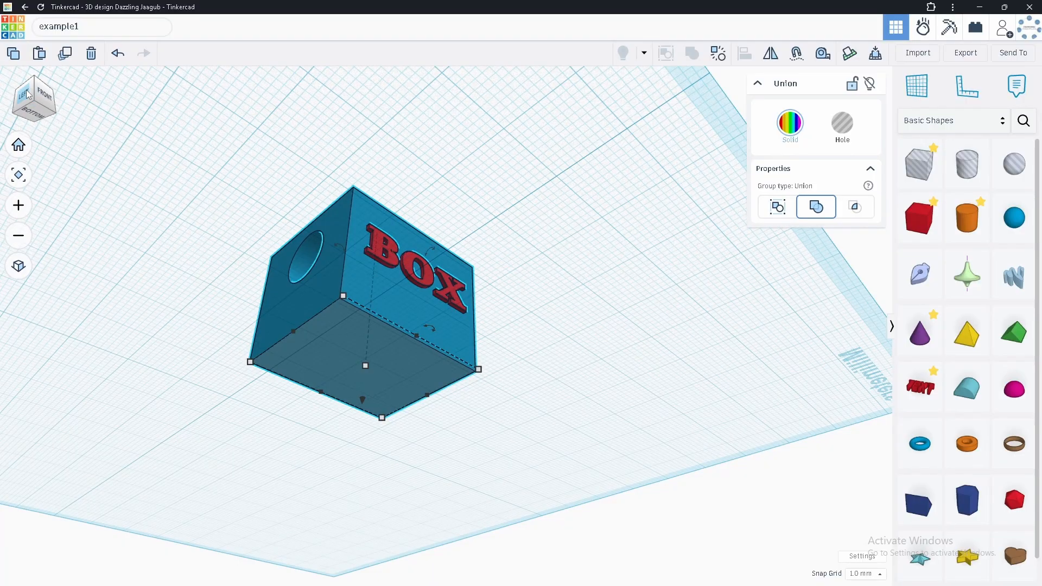
click(29, 96)
click(33, 89)
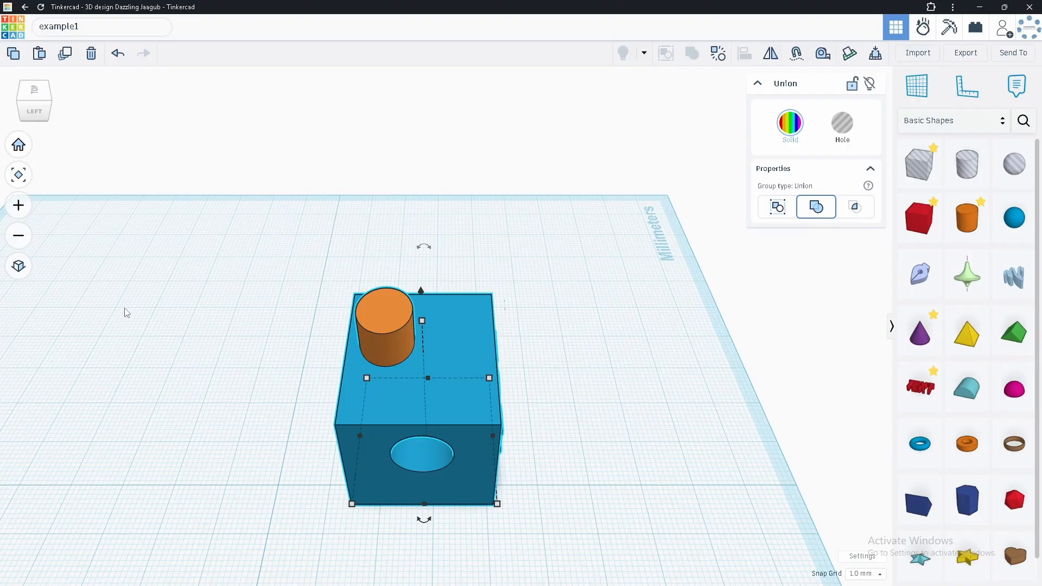
Step: Pan the workplane completely out of sight and restore the home view
middle_drag(157, 393, 730, 401)
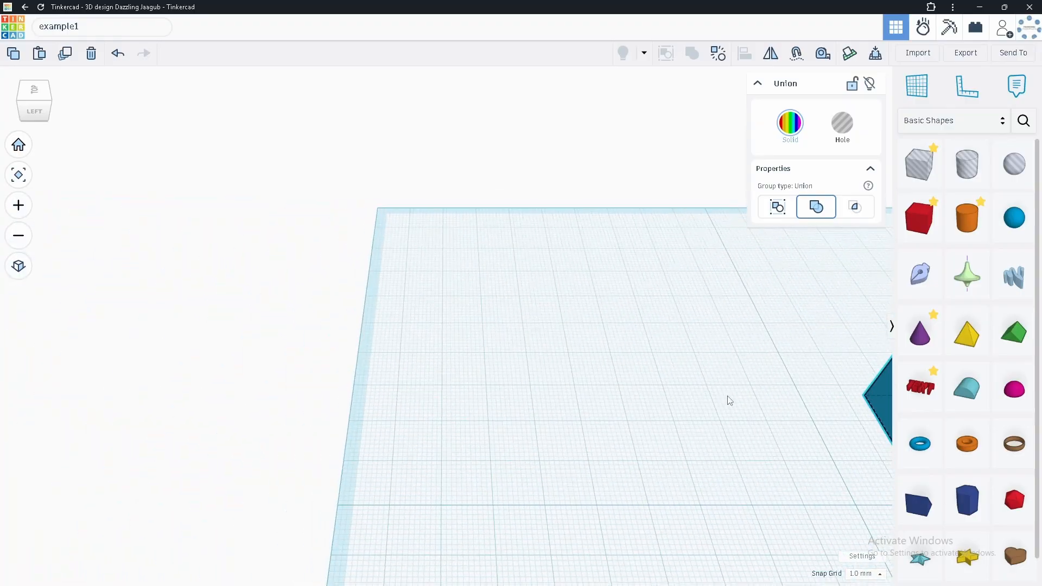
middle_drag(198, 393, 497, 414)
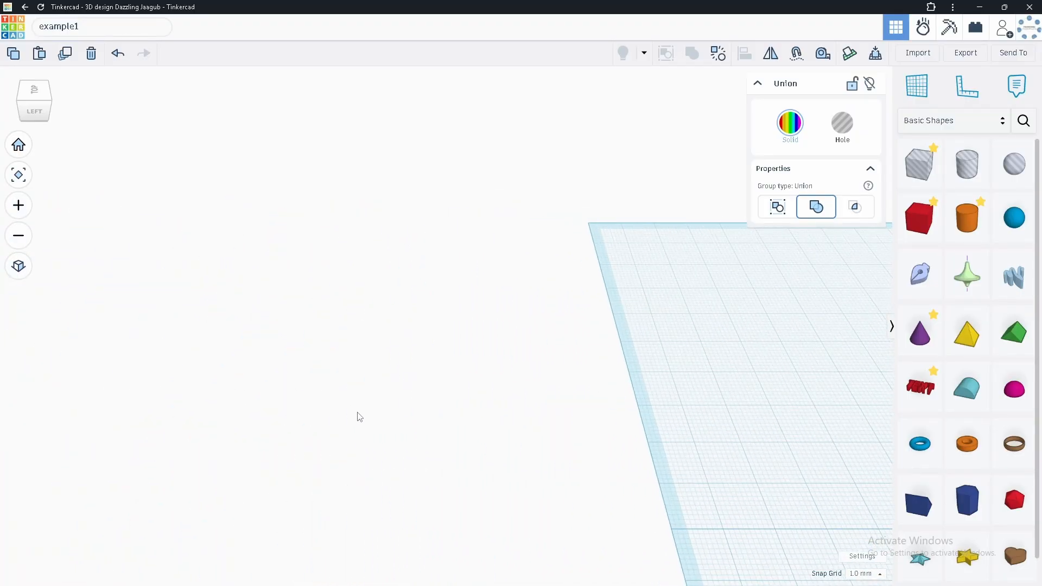
middle_drag(166, 414, 485, 394)
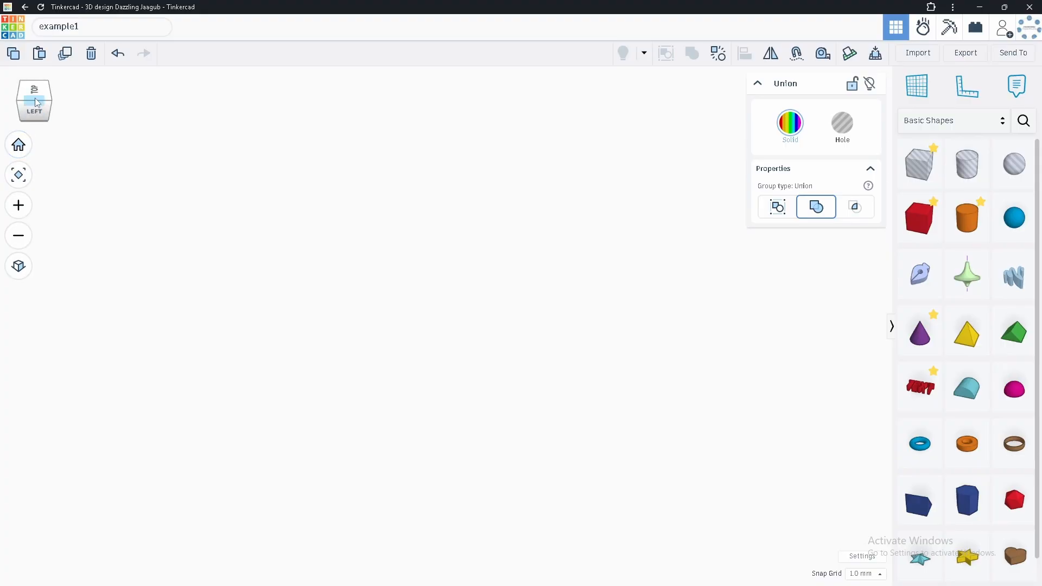
click(19, 143)
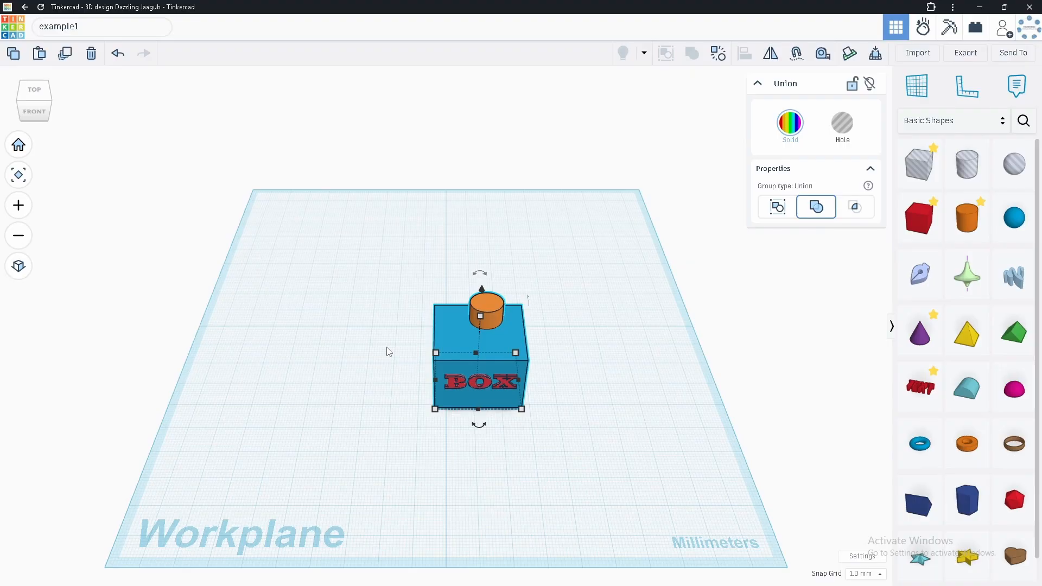
Step: Move the united box about 60 mm left and 12 mm forward on the workplane
scroll(495, 388, up, 2)
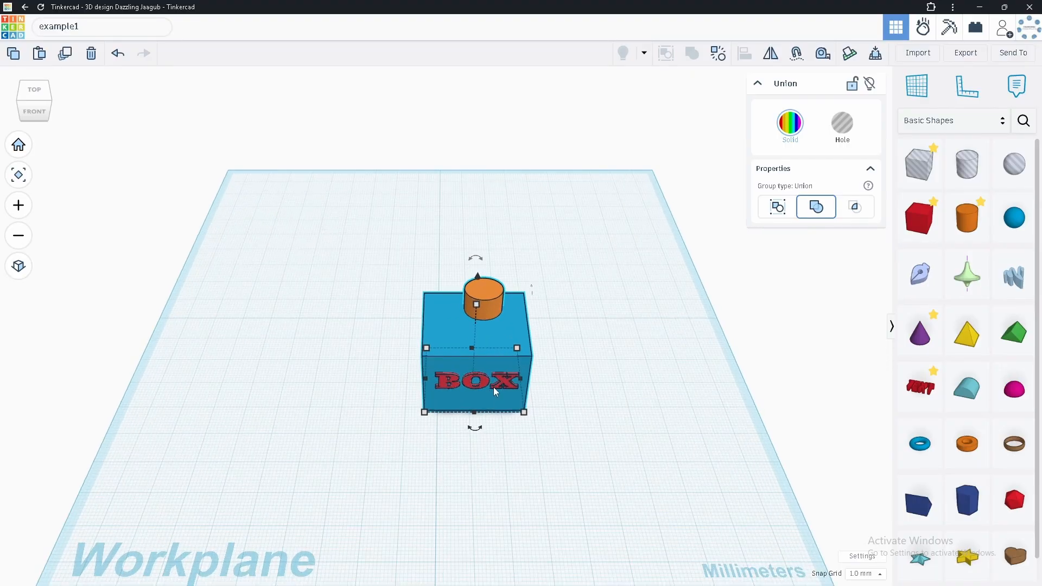
middle_drag(487, 385, 482, 315)
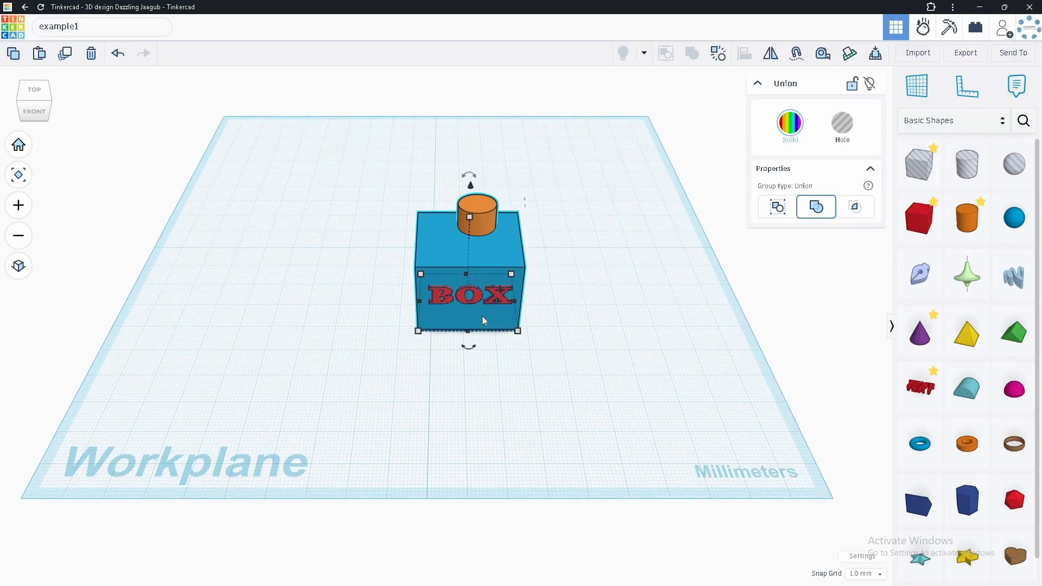
right_drag(421, 367, 470, 366)
drag(480, 282, 281, 302)
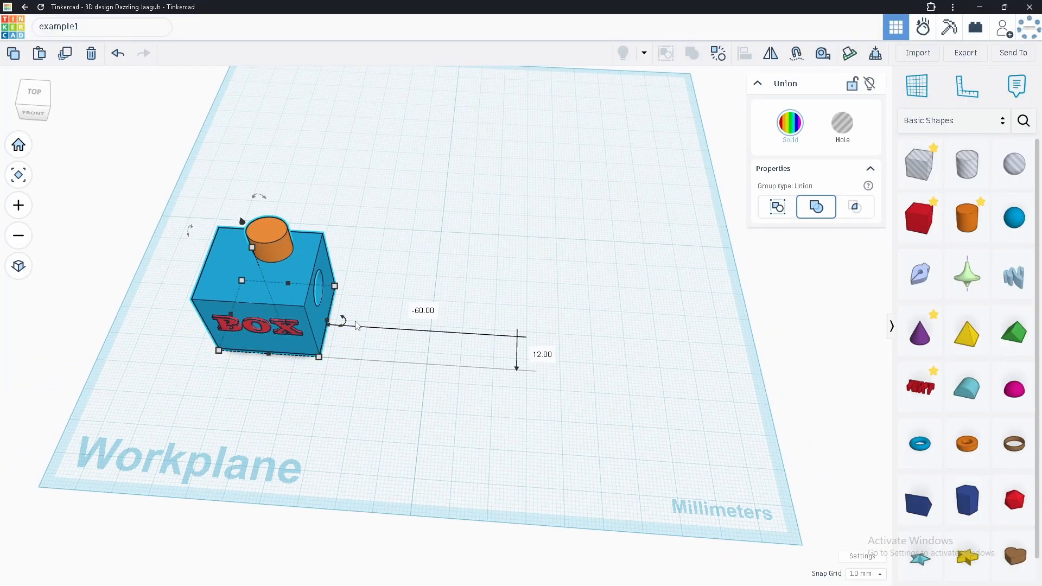
Step: Move the united box toward the workplane's front-left corner, and shift it about 8 mm back and 4 mm right
right_drag(190, 383, 207, 341)
right_drag(223, 344, 262, 299)
drag(261, 299, 223, 376)
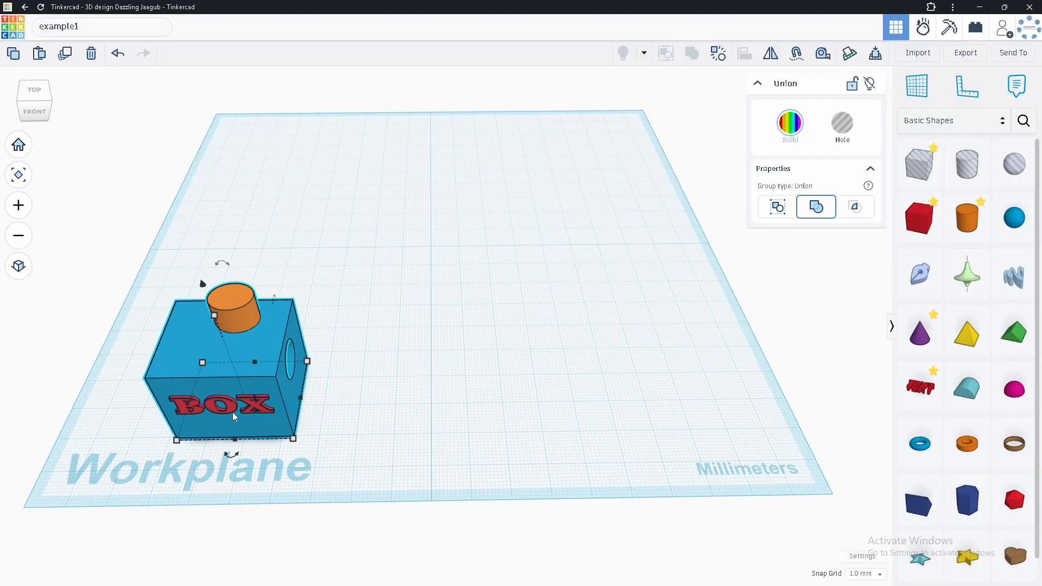
drag(223, 387, 245, 363)
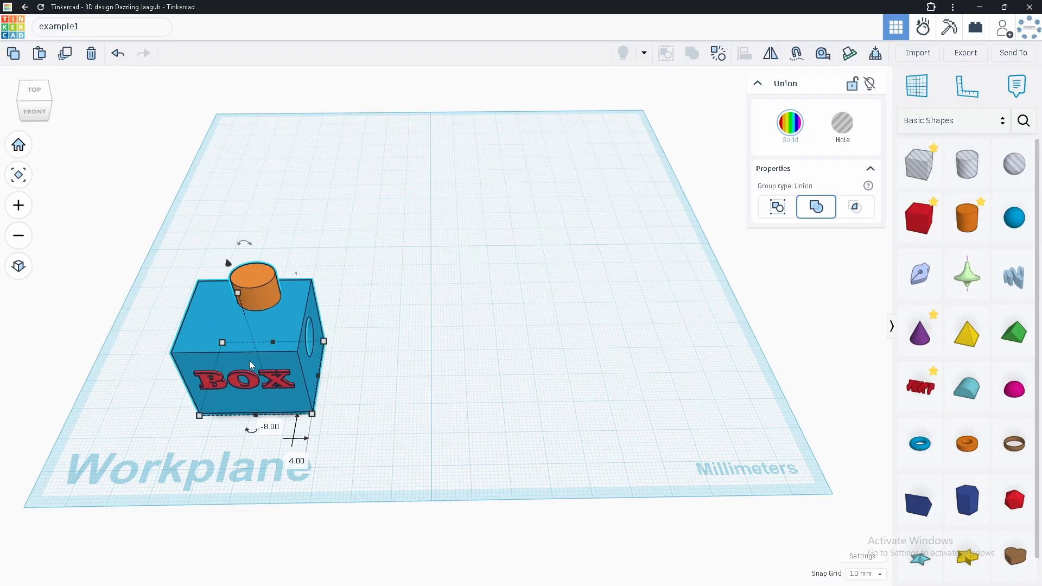